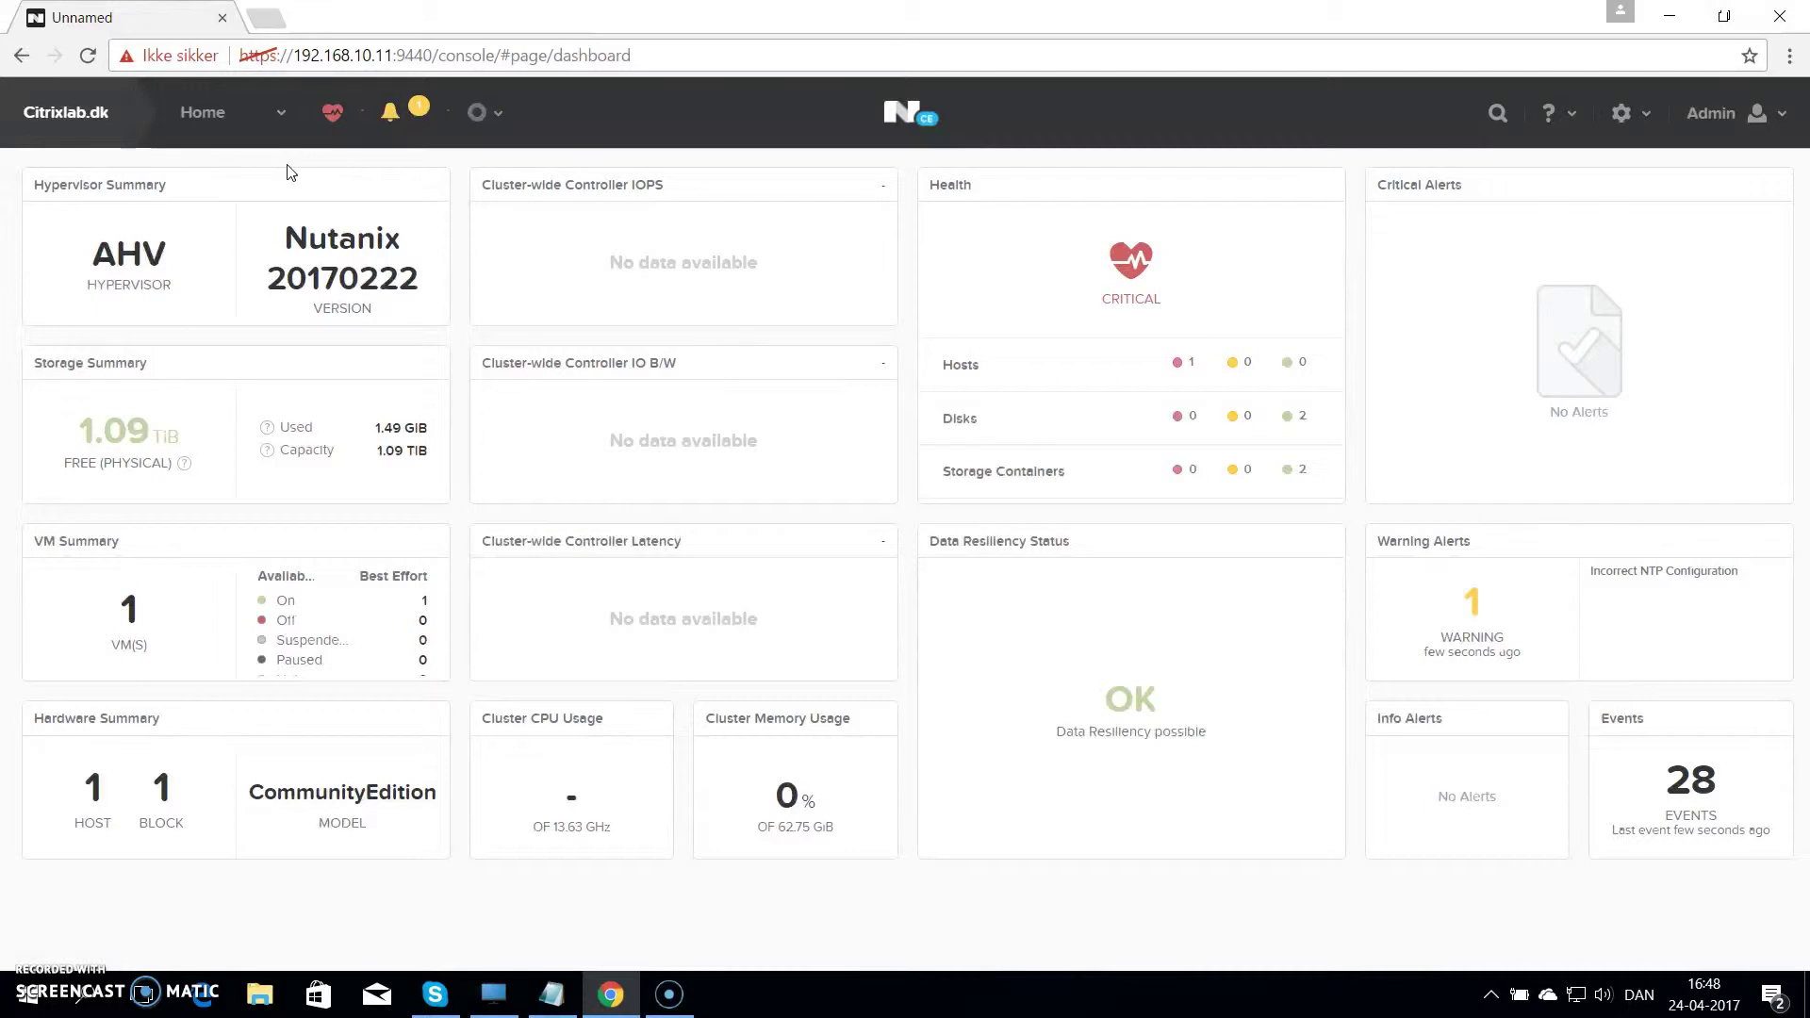
Step: Switch from the cluster dashboard to the VM overview page via the Home dropdown
left_click(283, 115)
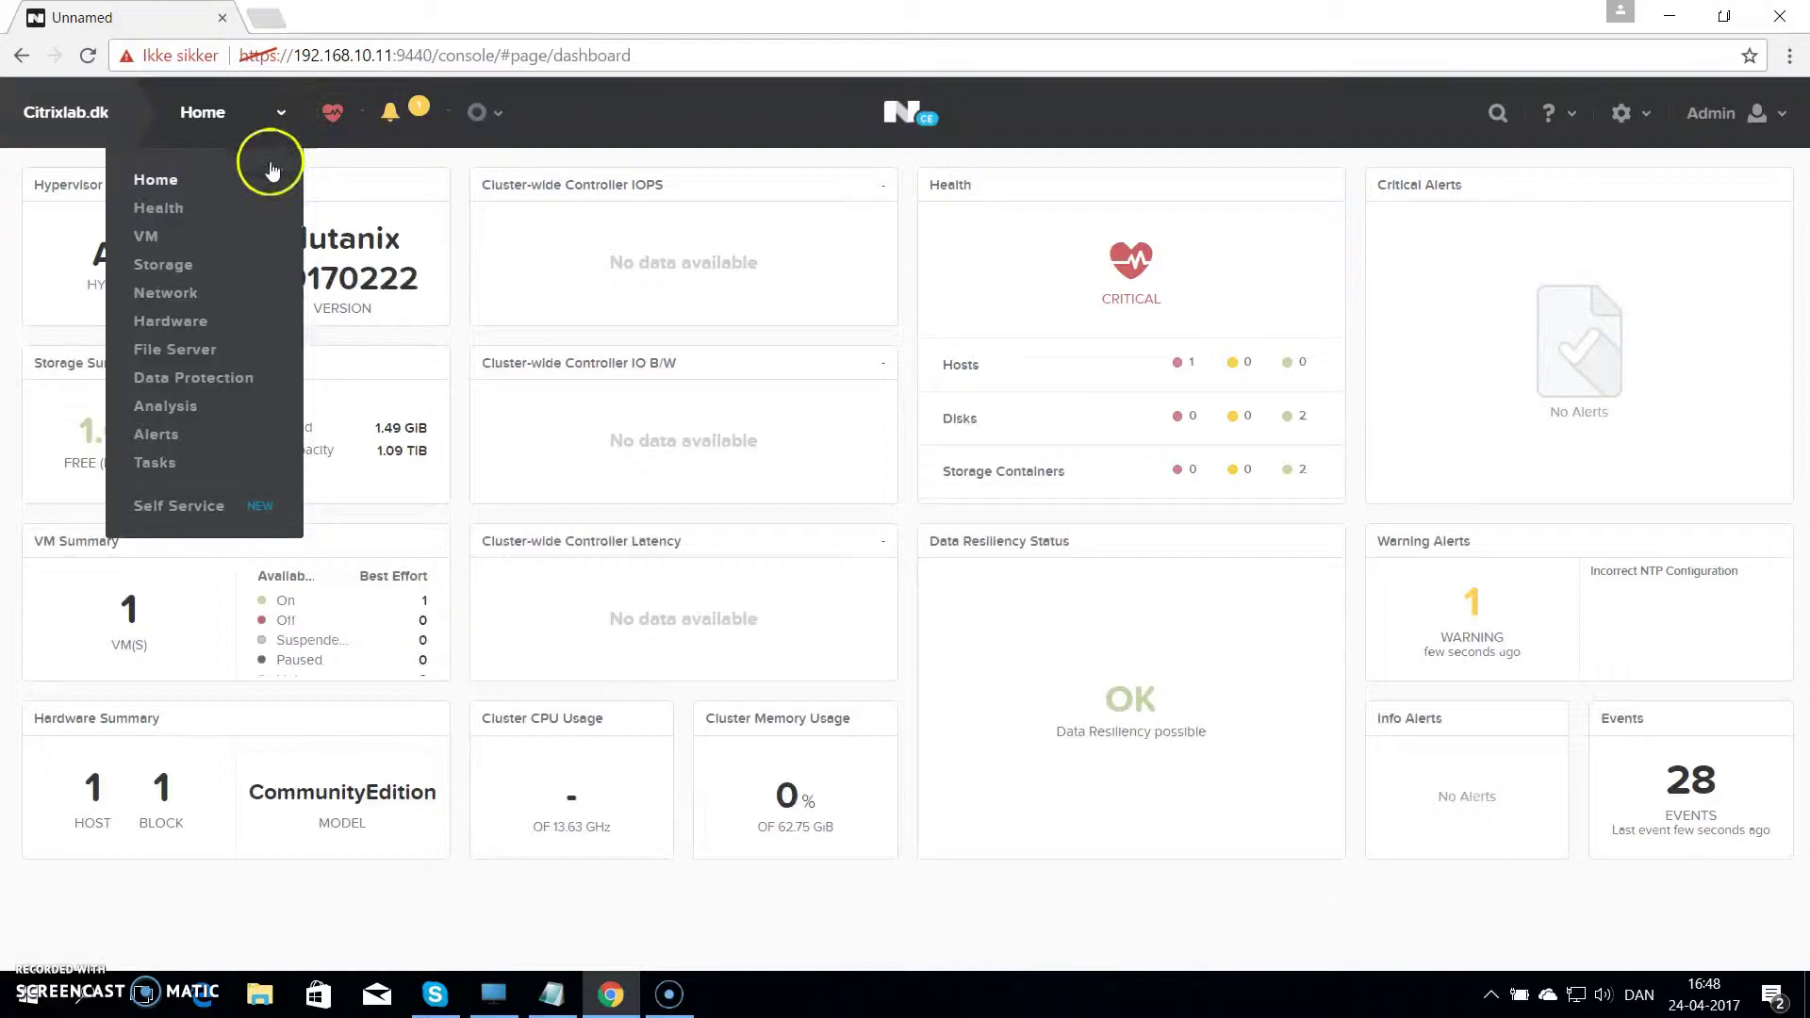
left_click(150, 247)
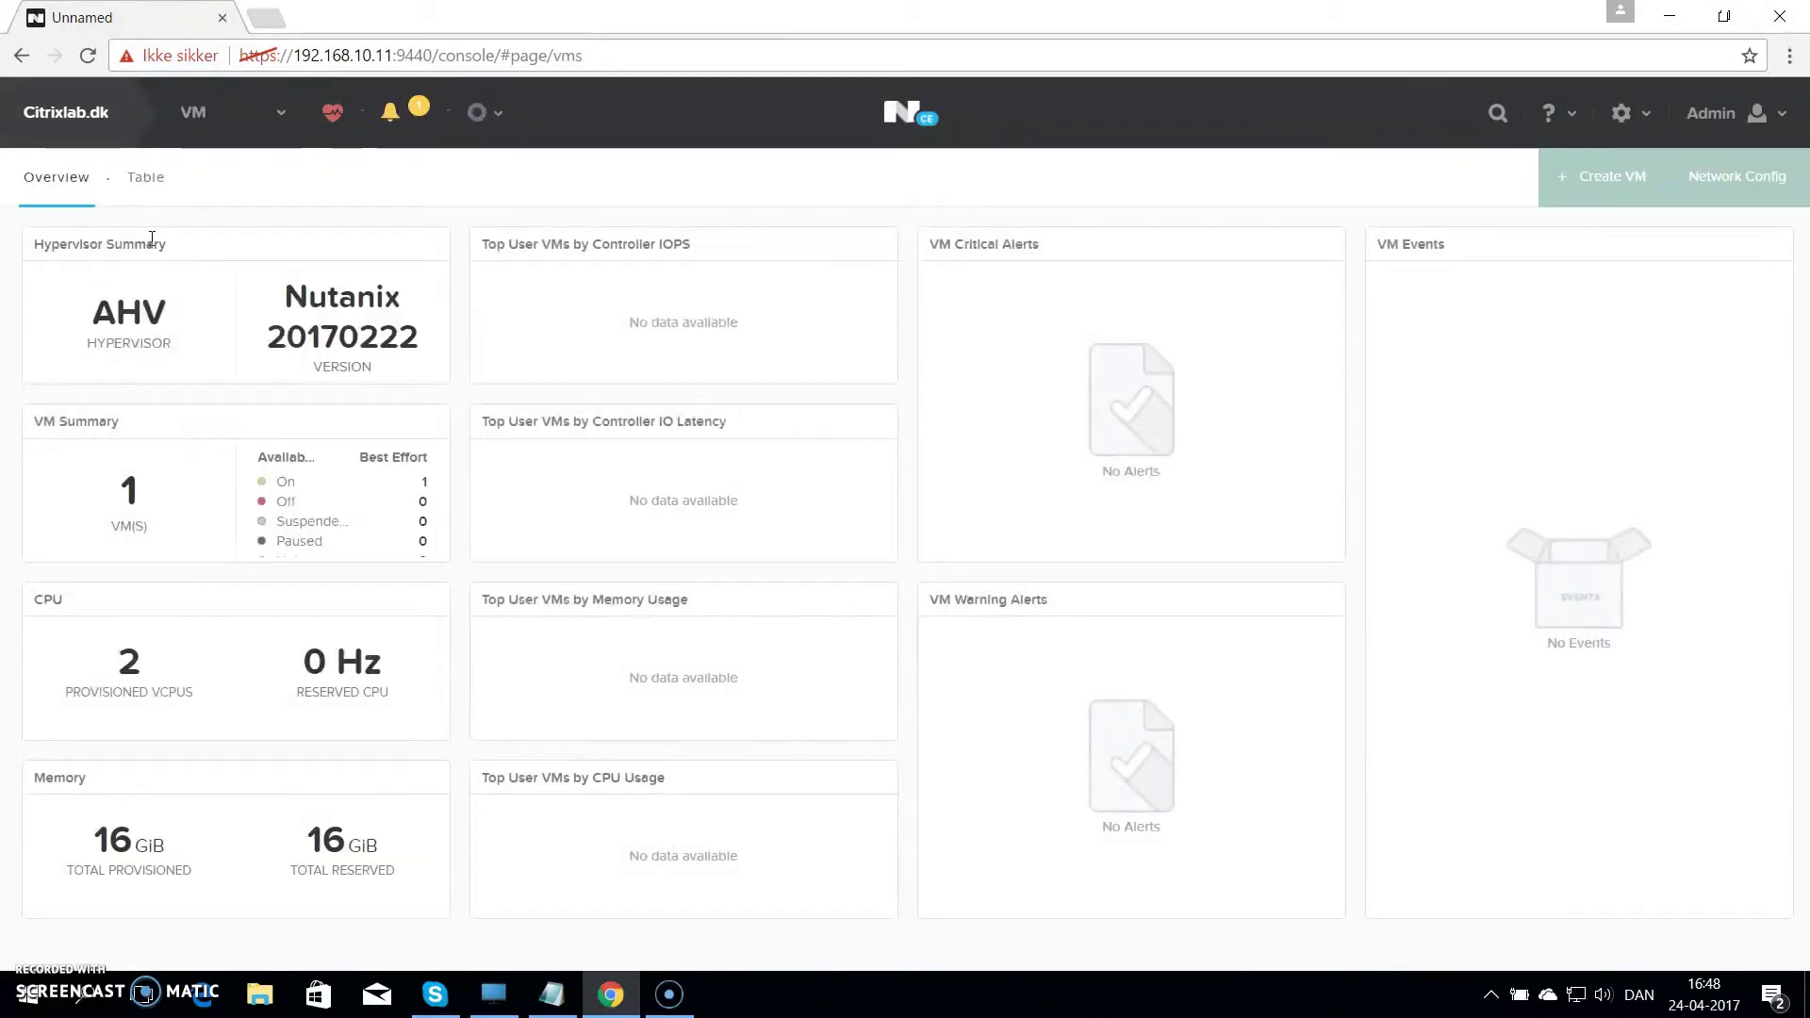
left_click(374, 300)
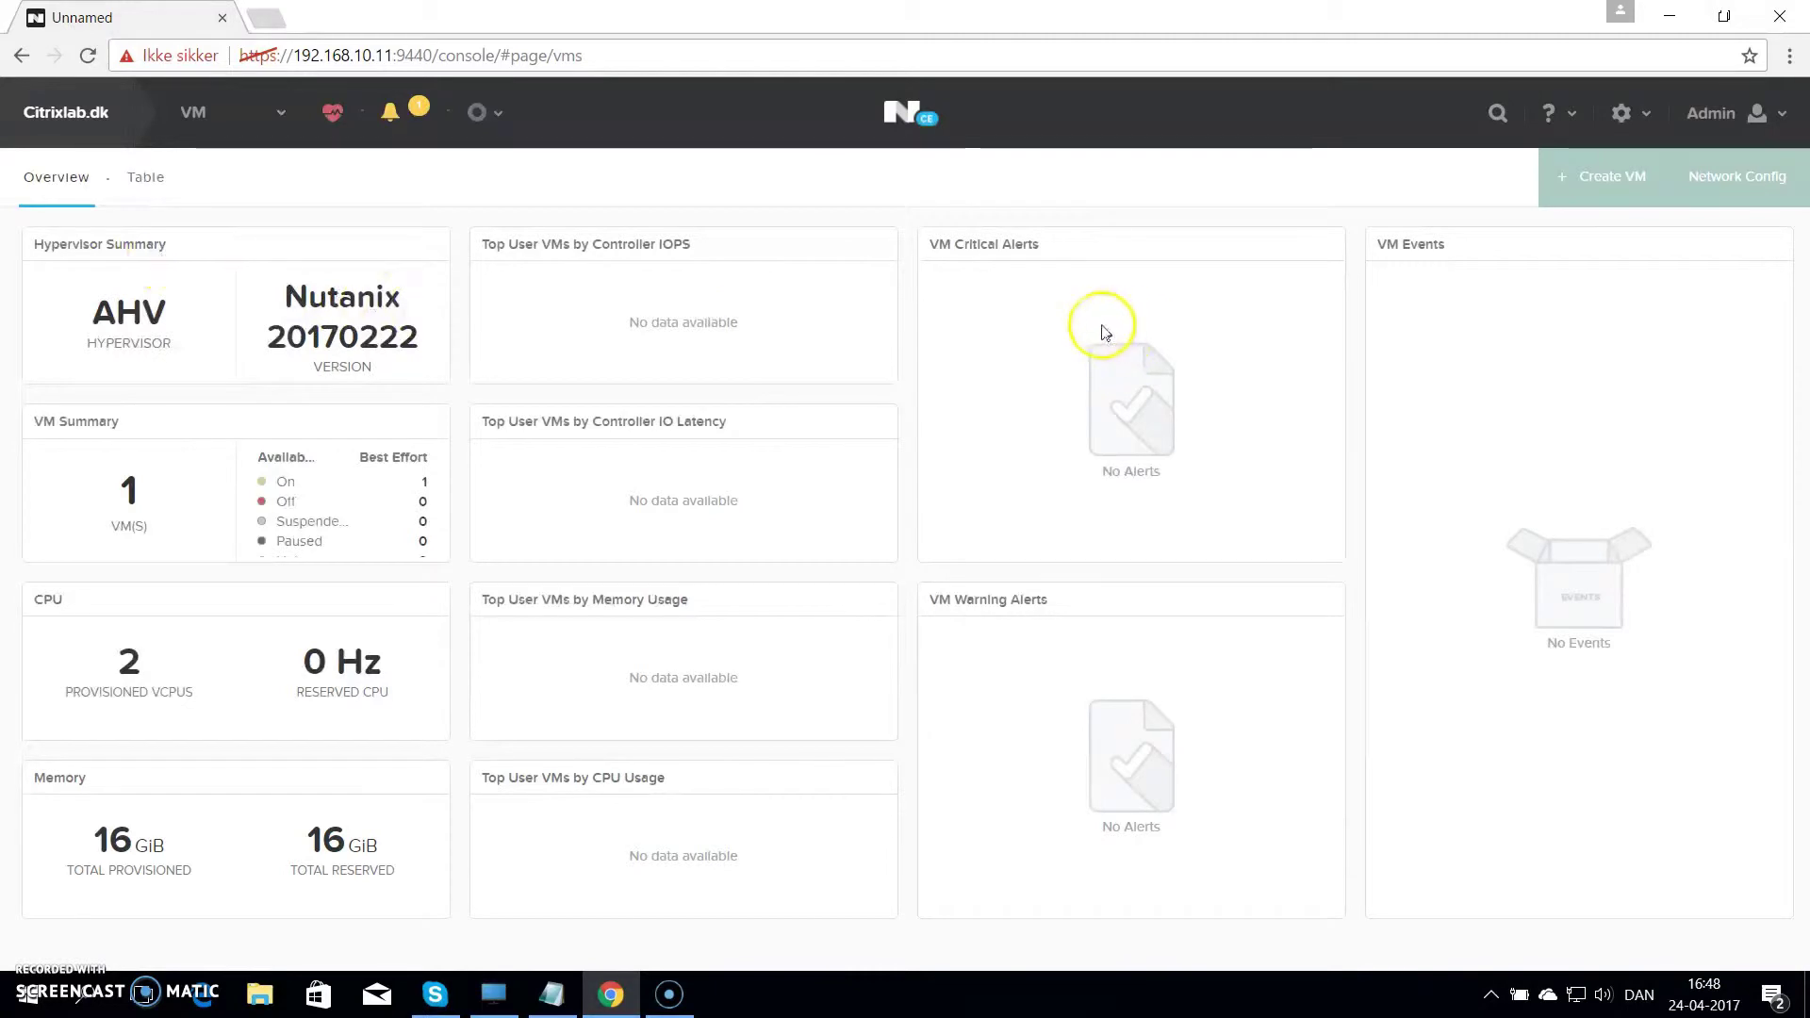
Step: Start a new VM named DC01 with the description 'Domain Controller'
left_click(1628, 188)
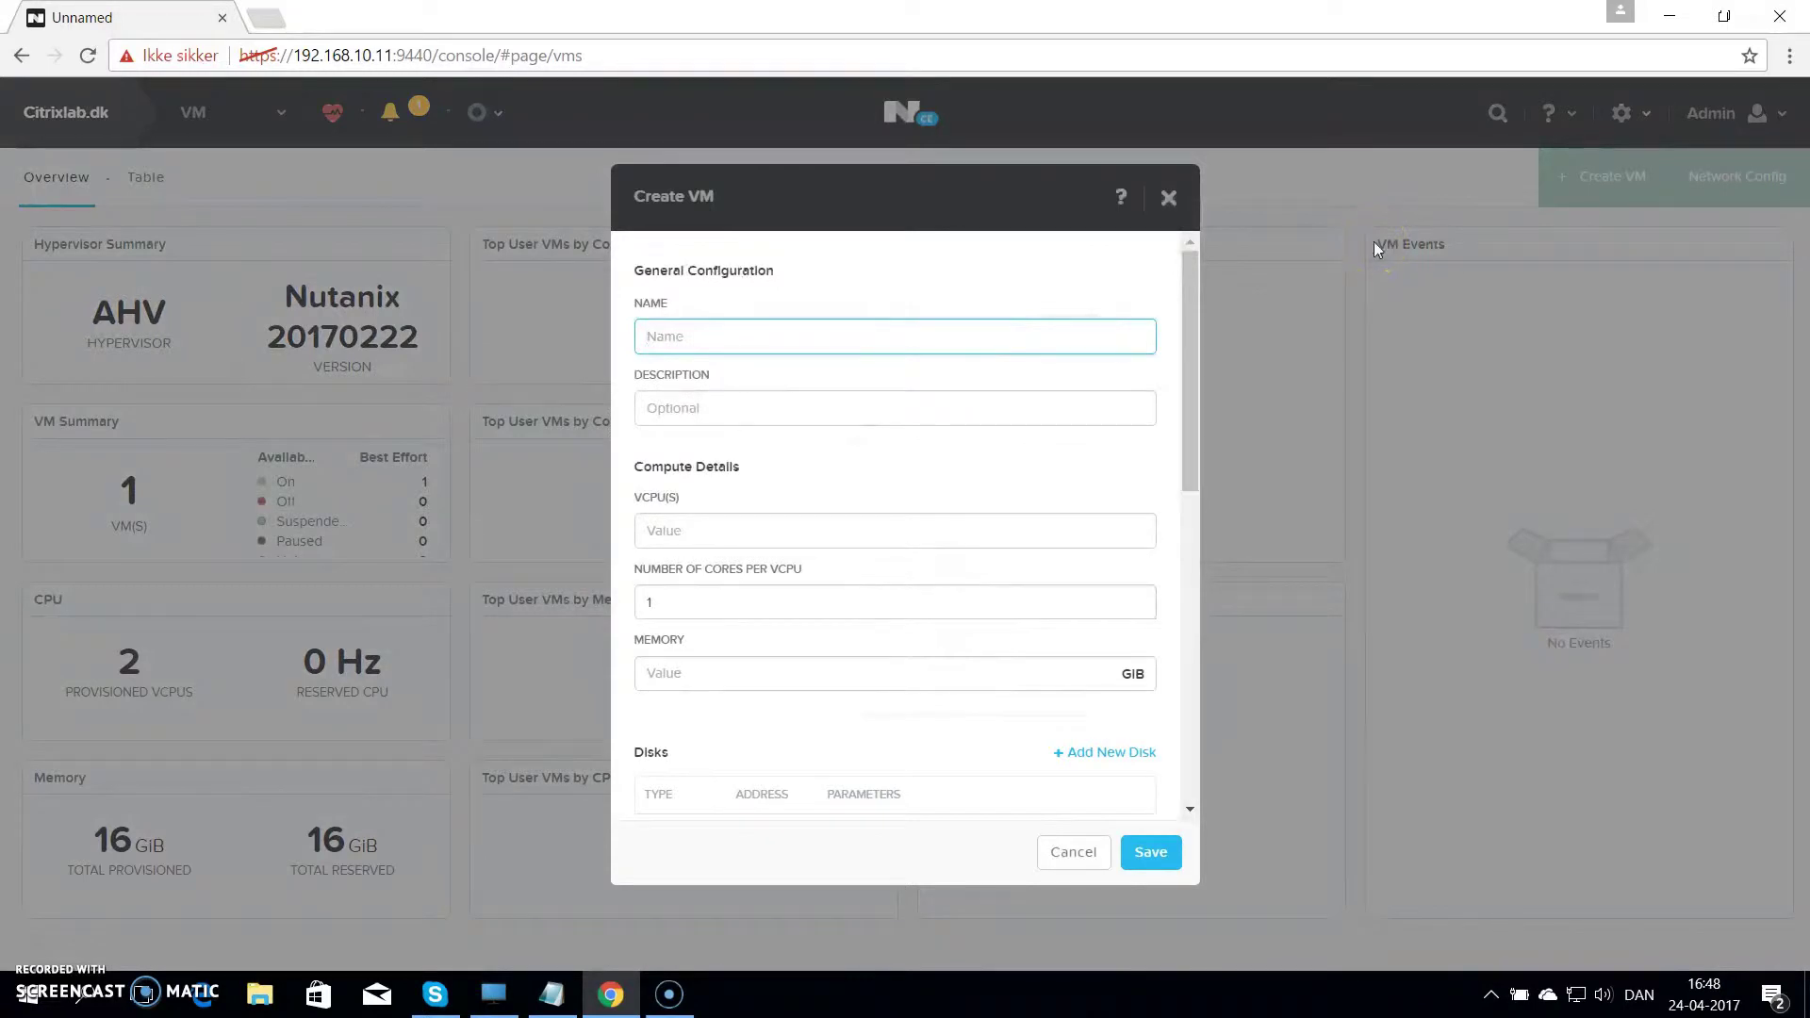
type("DC01")
key("Tab")
type("D")
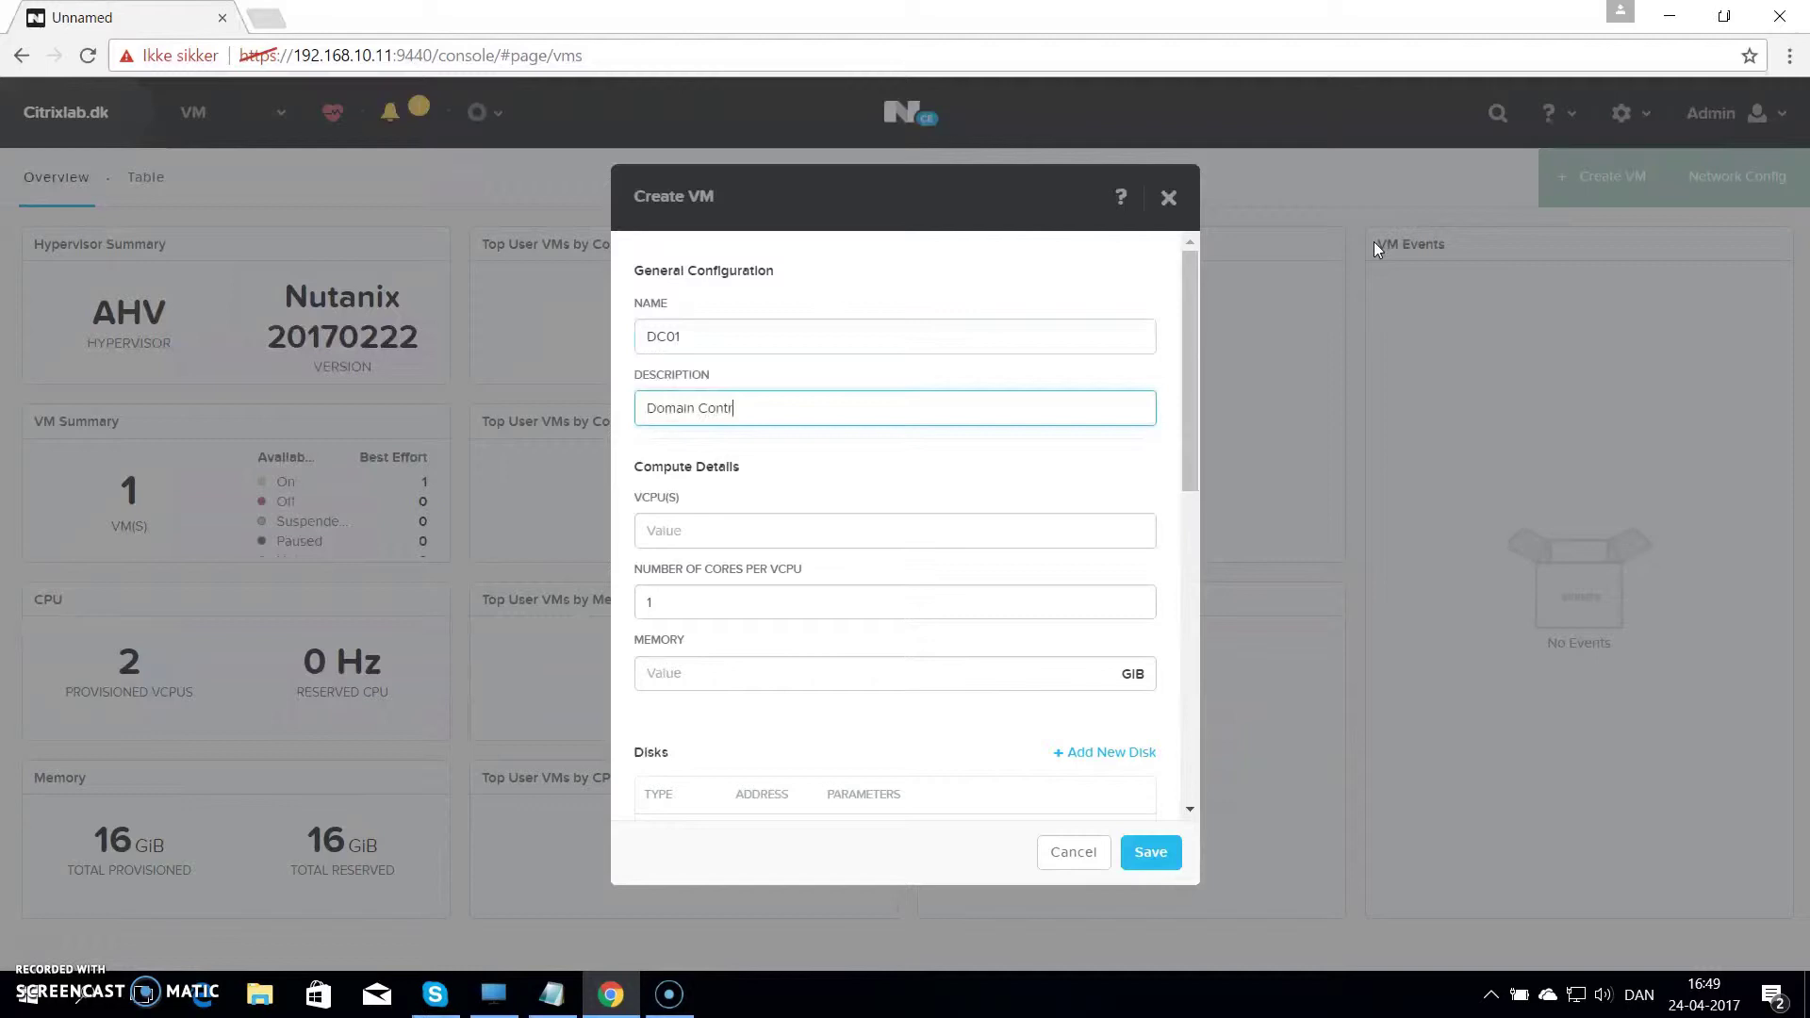
type("omain Controller")
Step: Give DC01 1 vCPU, 2 cores per vCPU and 4 GiB of memory
left_click(726, 533)
type("1")
key("Tab")
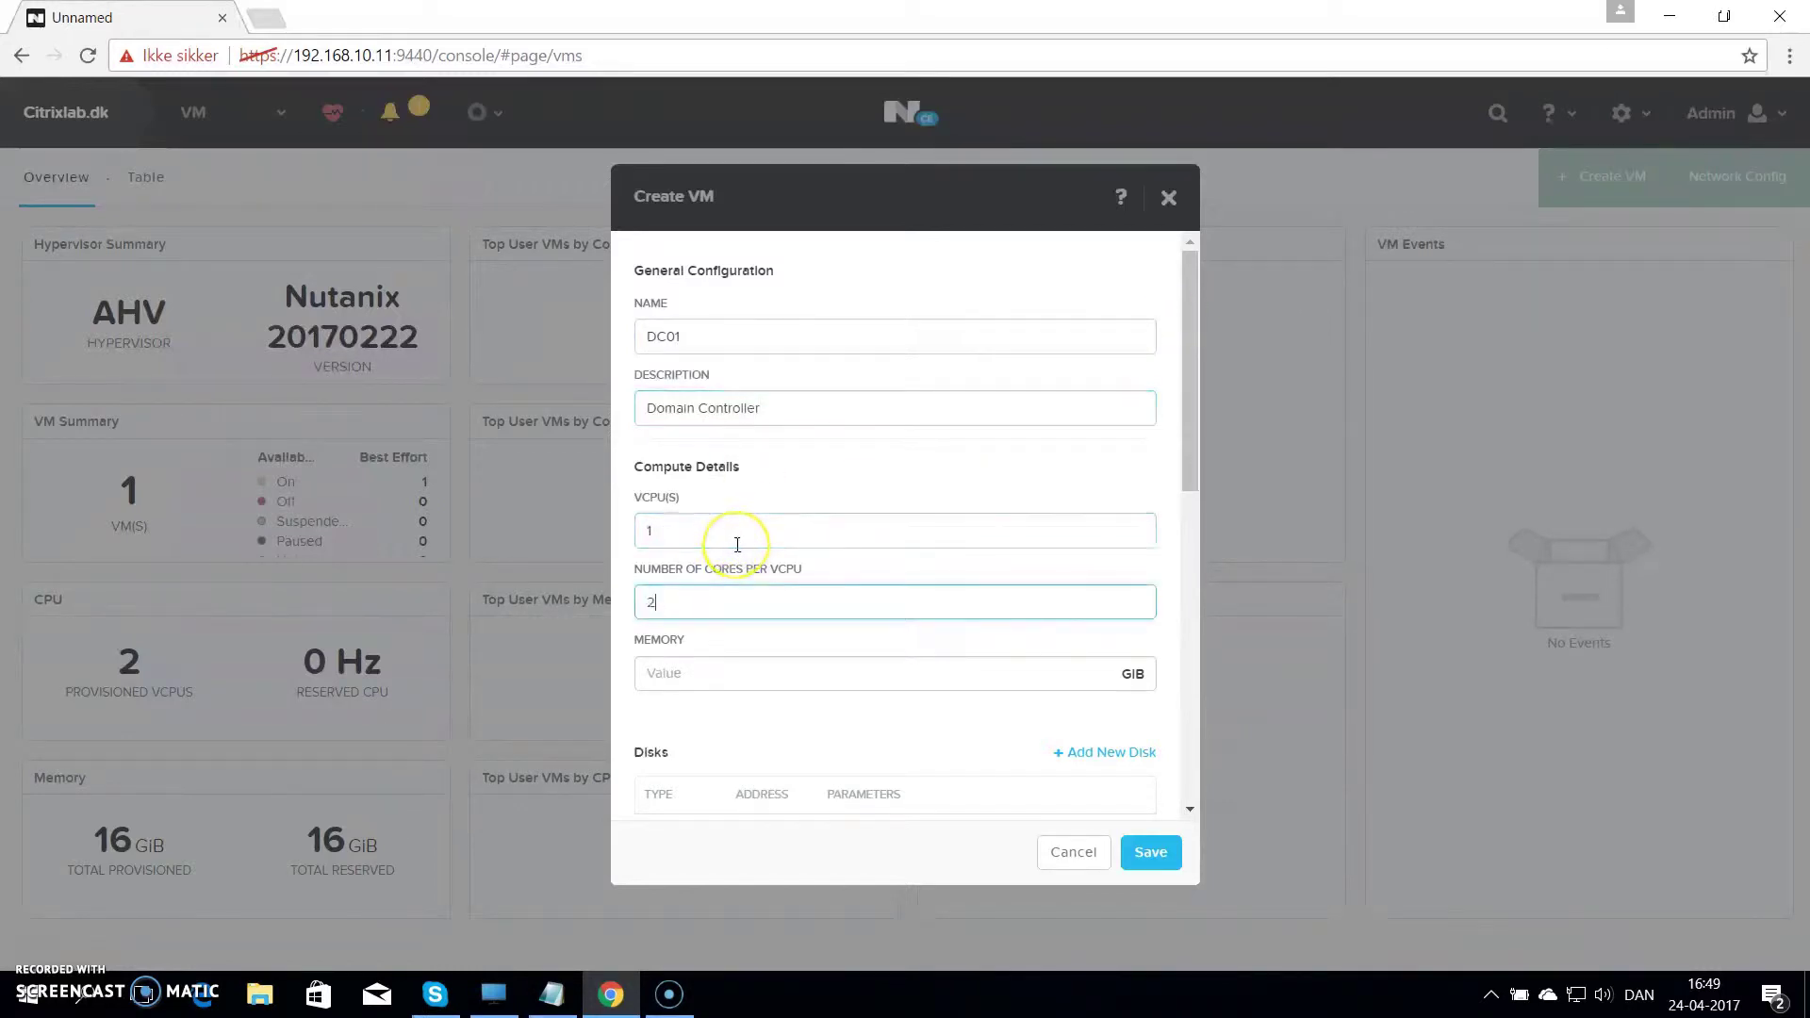
type("2")
left_click(761, 650)
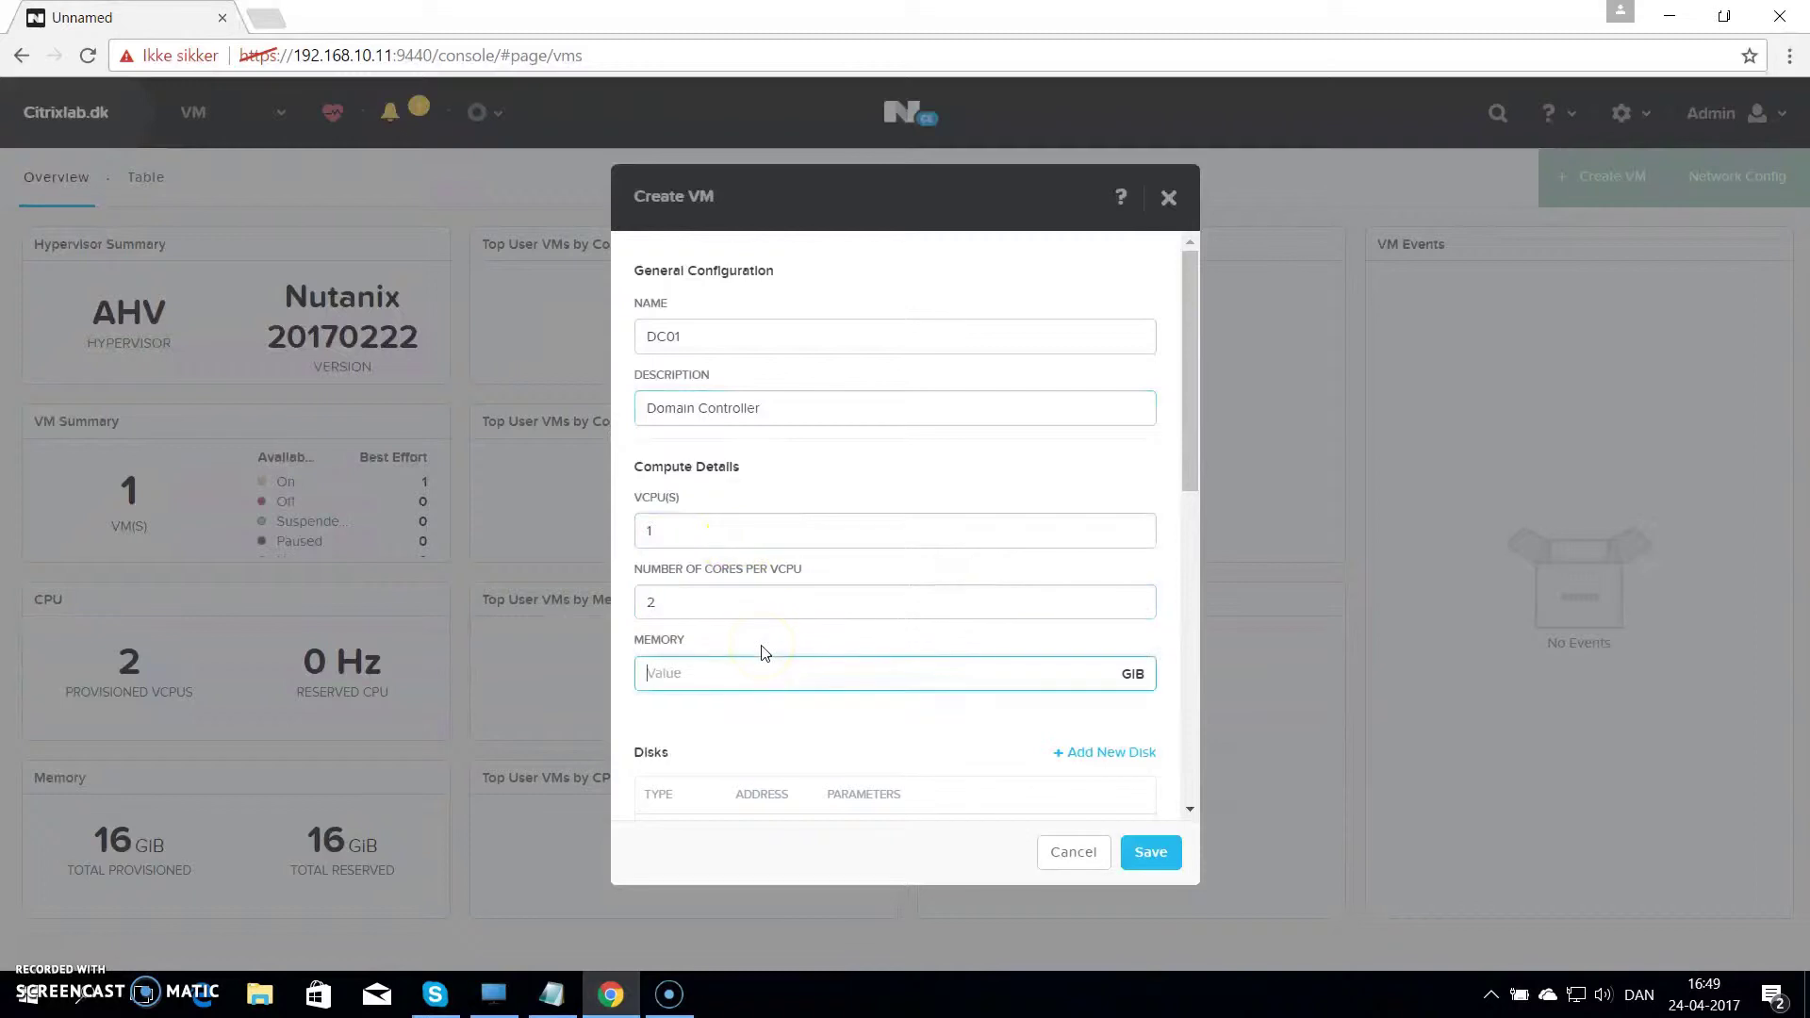
type("4")
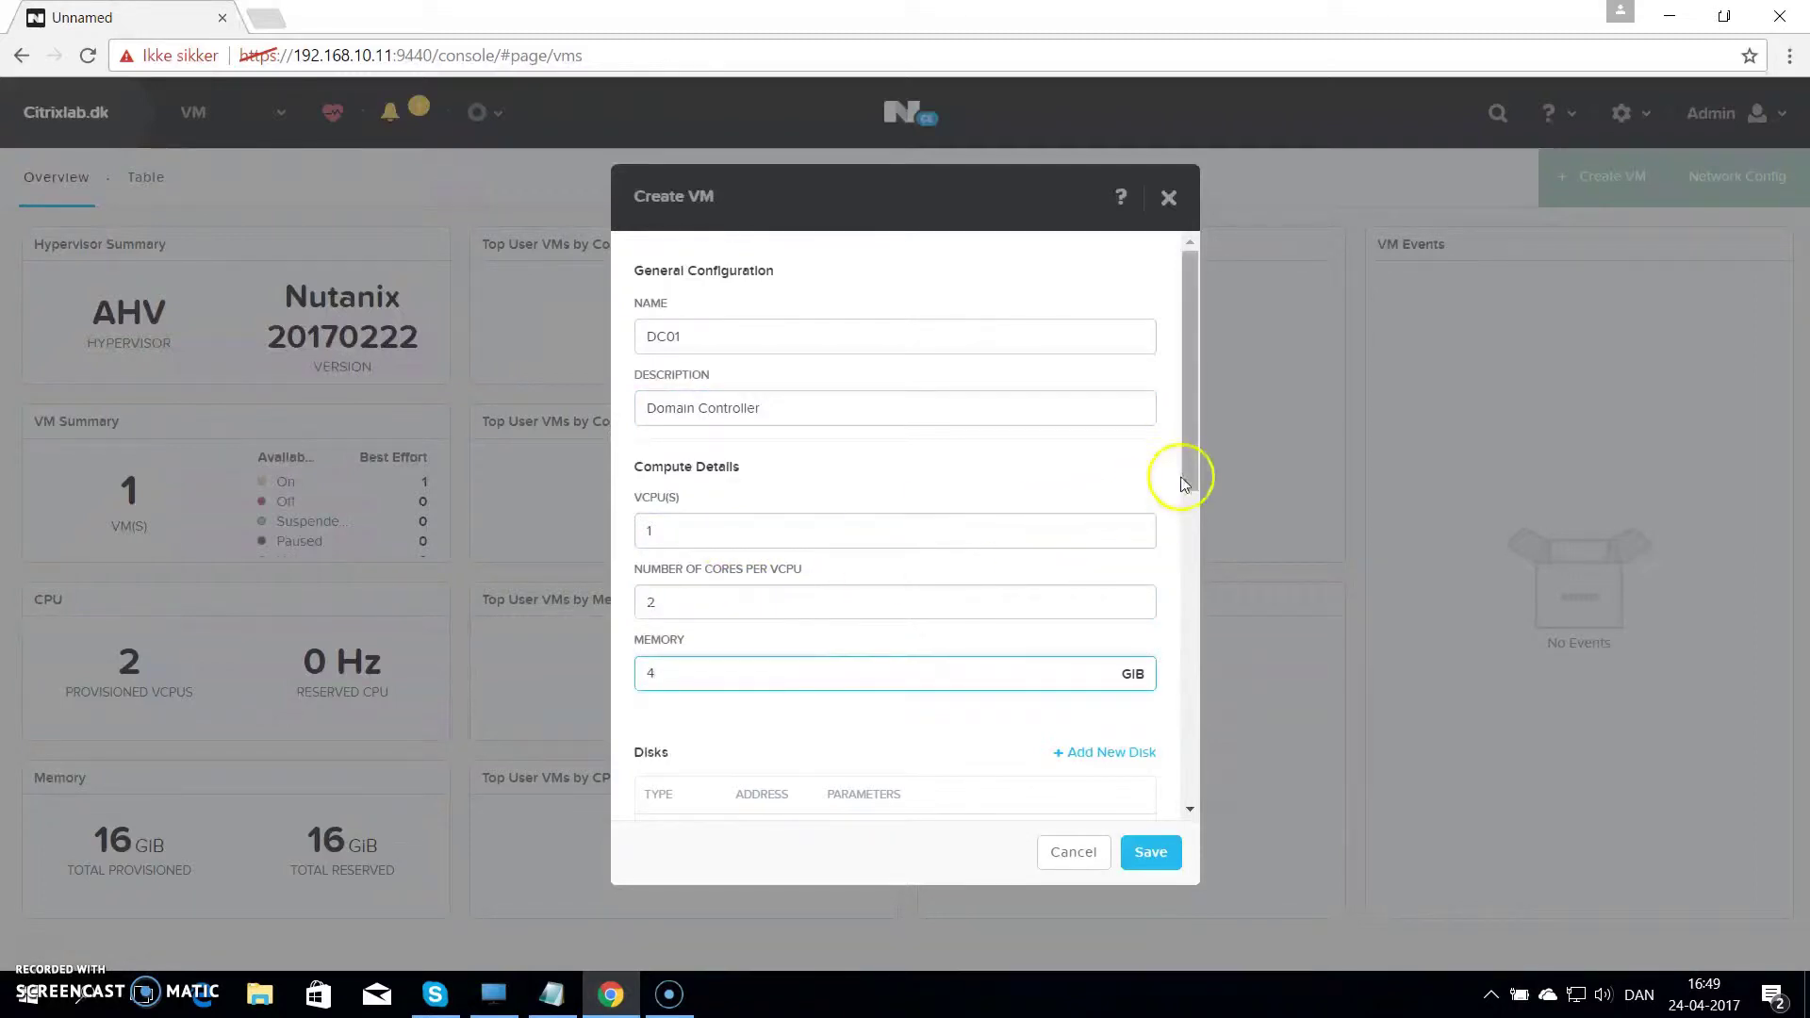
left_click_drag(1193, 454, 1184, 553)
Step: Add a 60 GiB disk to DC01
left_click(1099, 496)
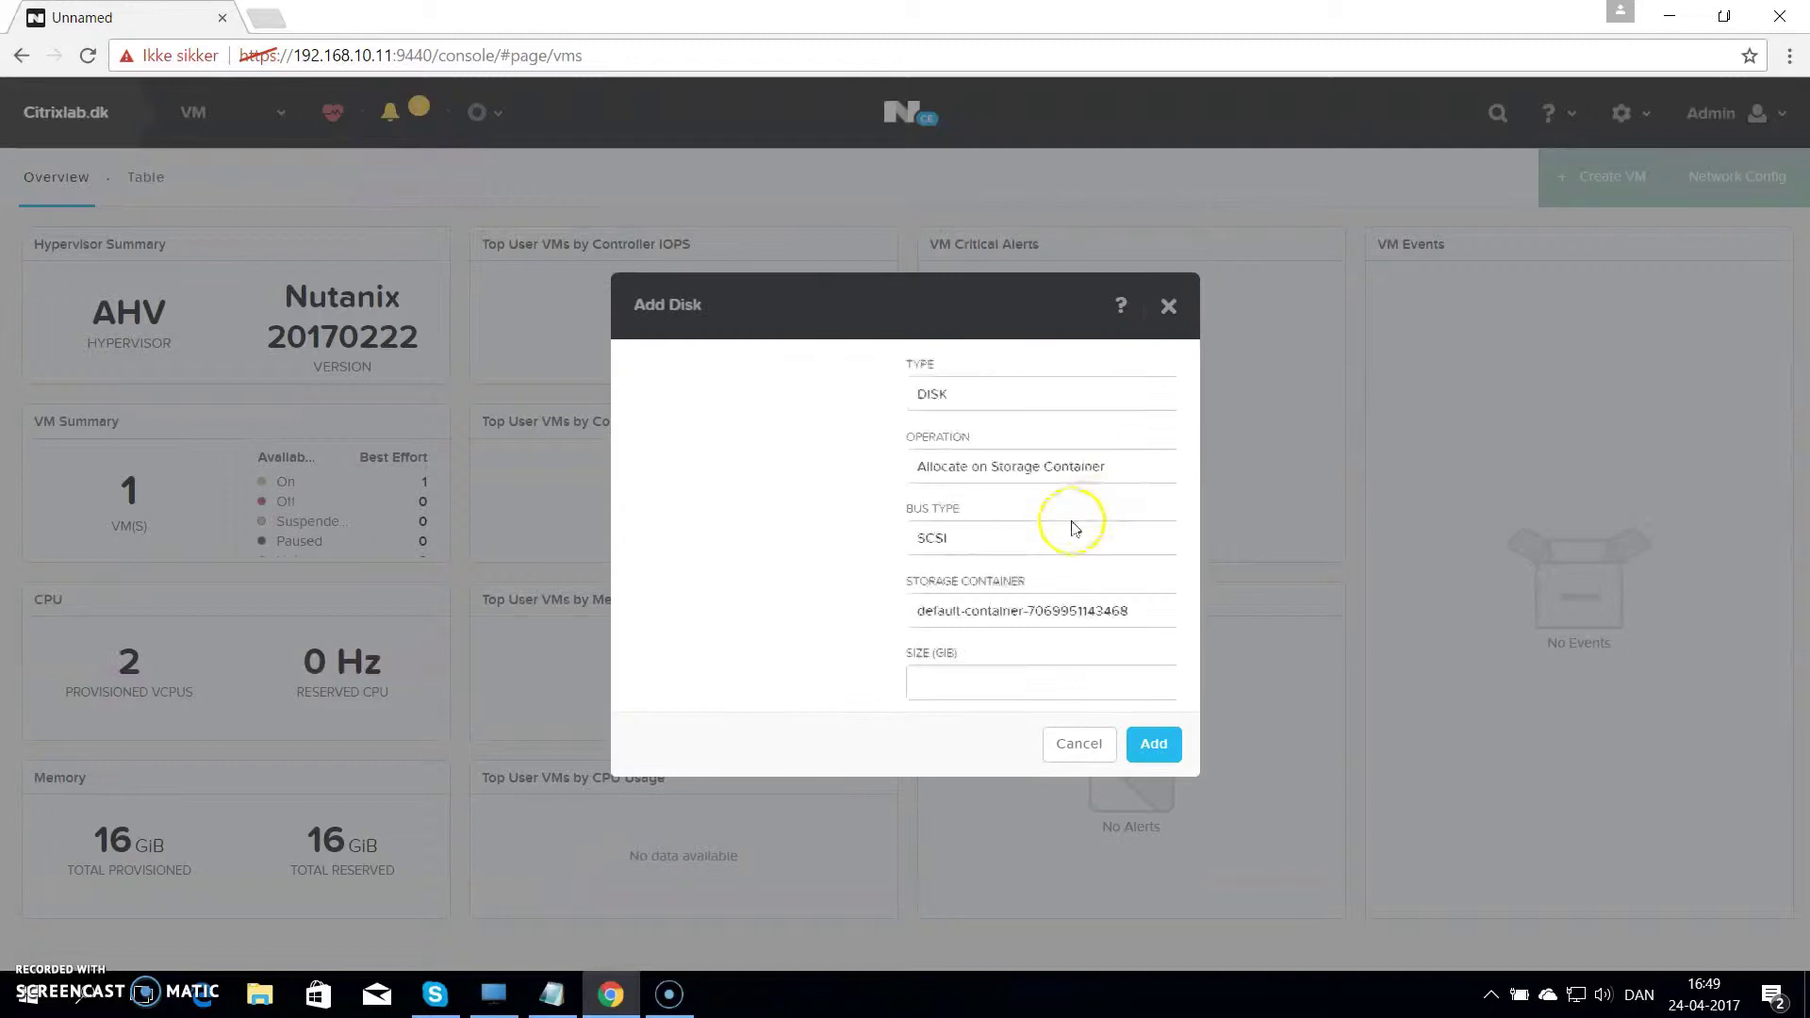
left_click(695, 680)
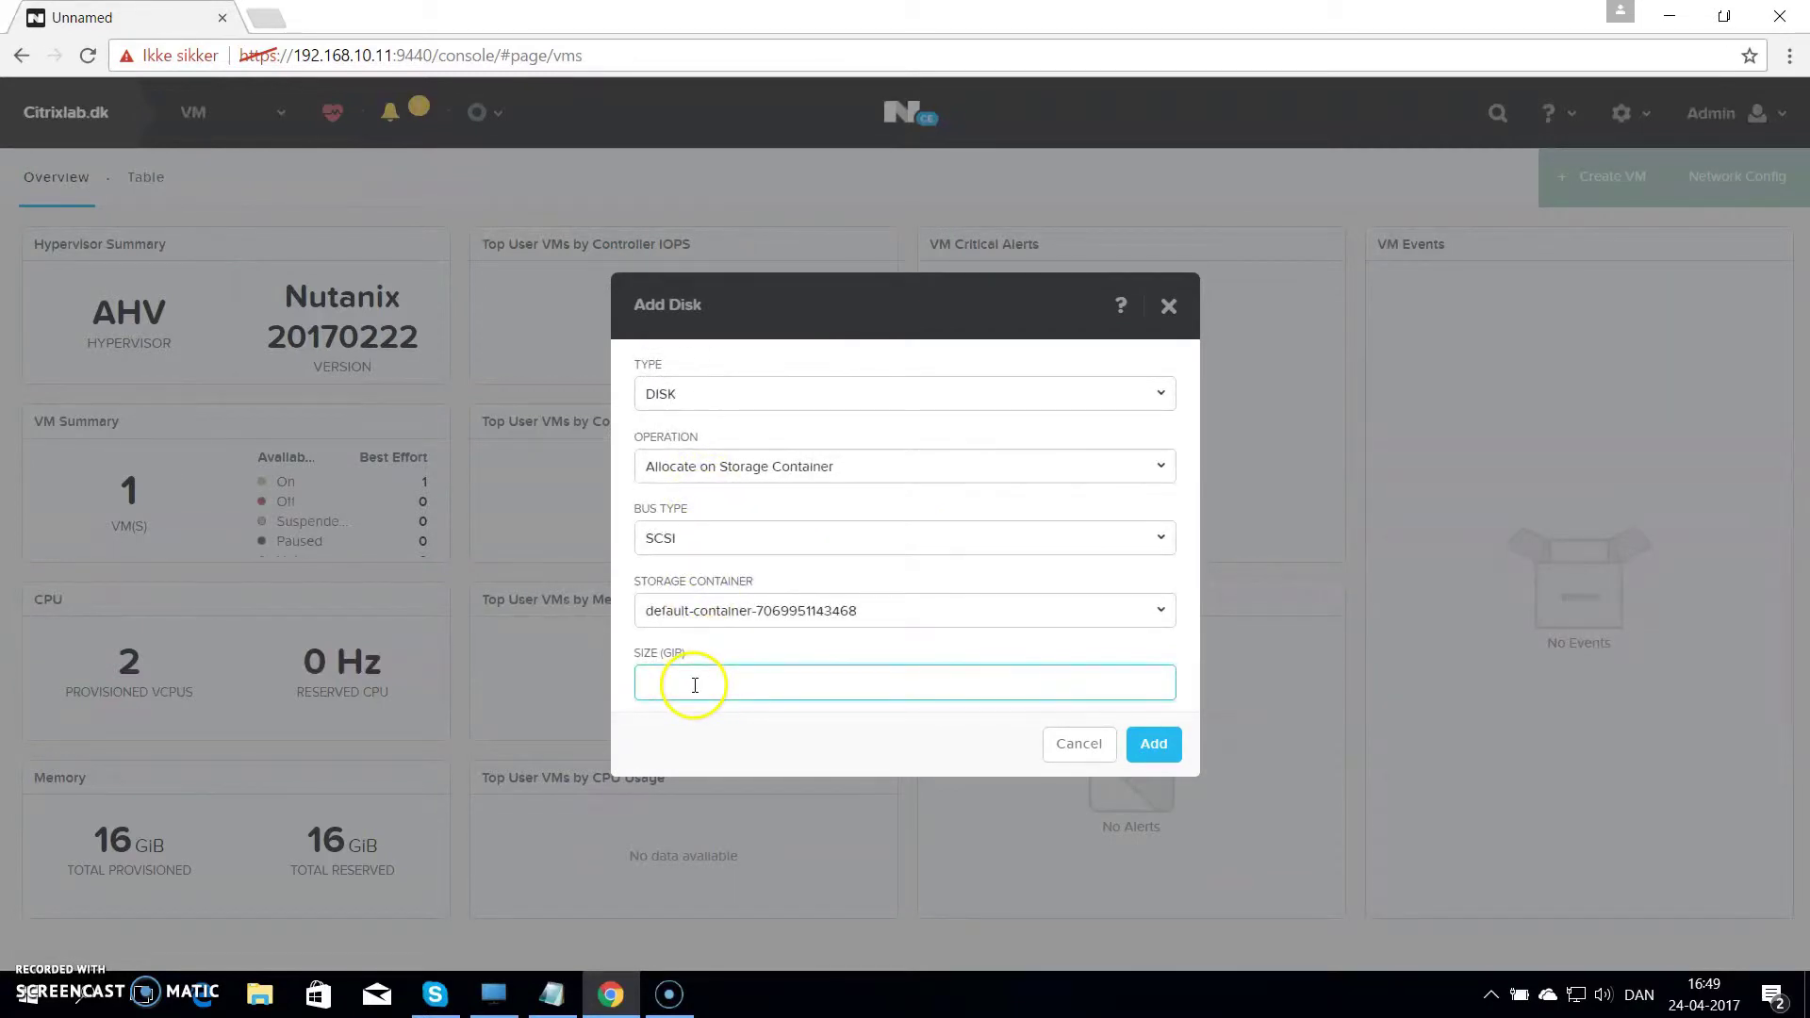
type("60")
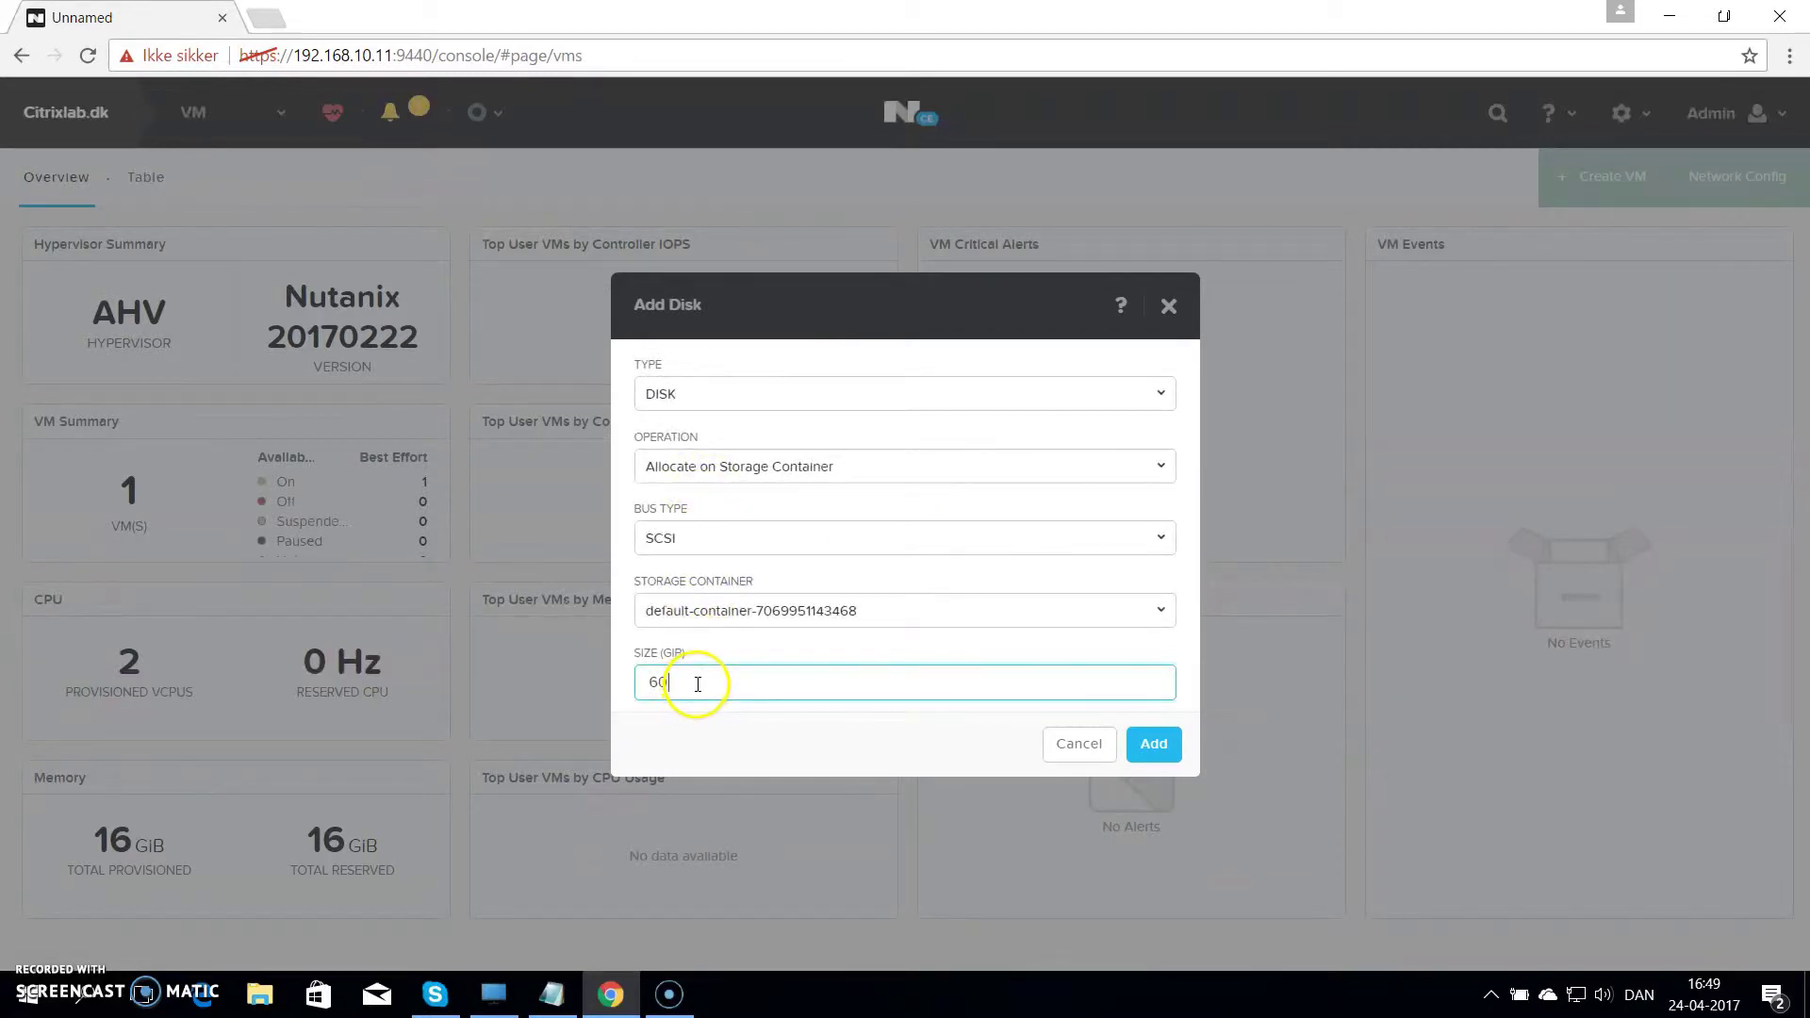
left_click(1154, 744)
left_click_drag(1174, 707, 1200, 558)
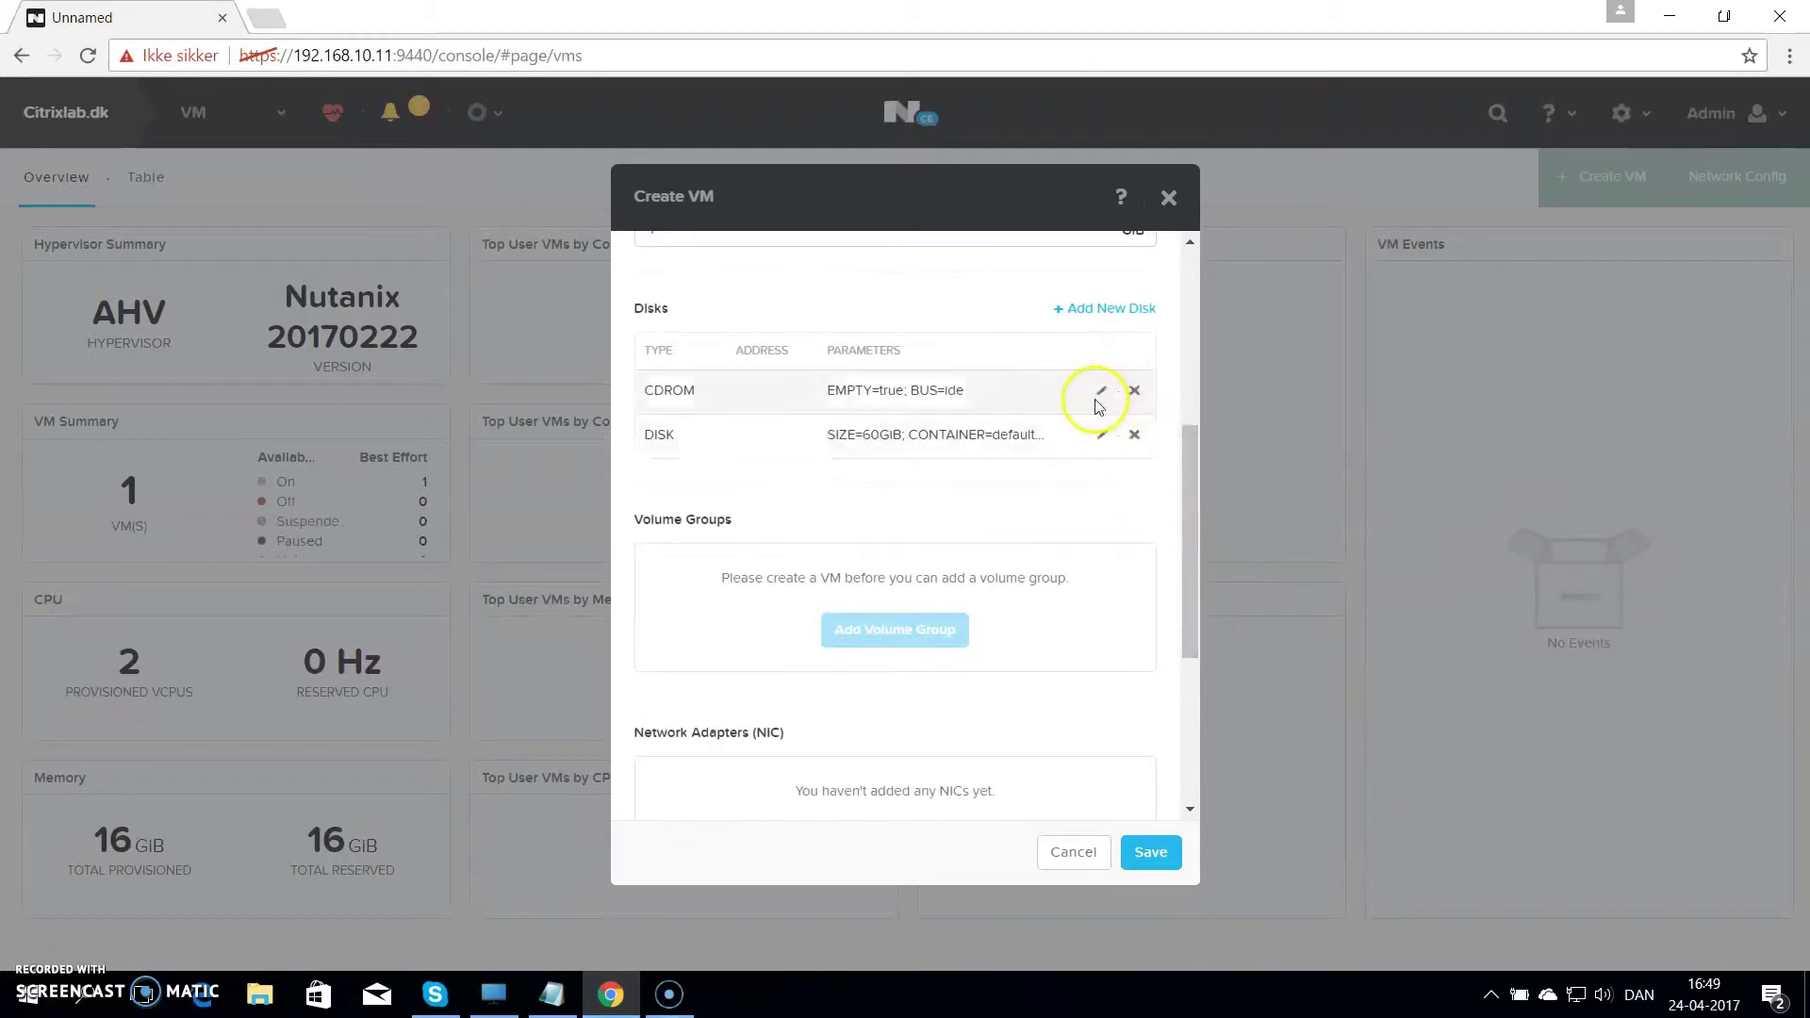
Step: Set the CD-ROM drive to clone the Windows Server 2016 image from Image Service
left_click(1100, 392)
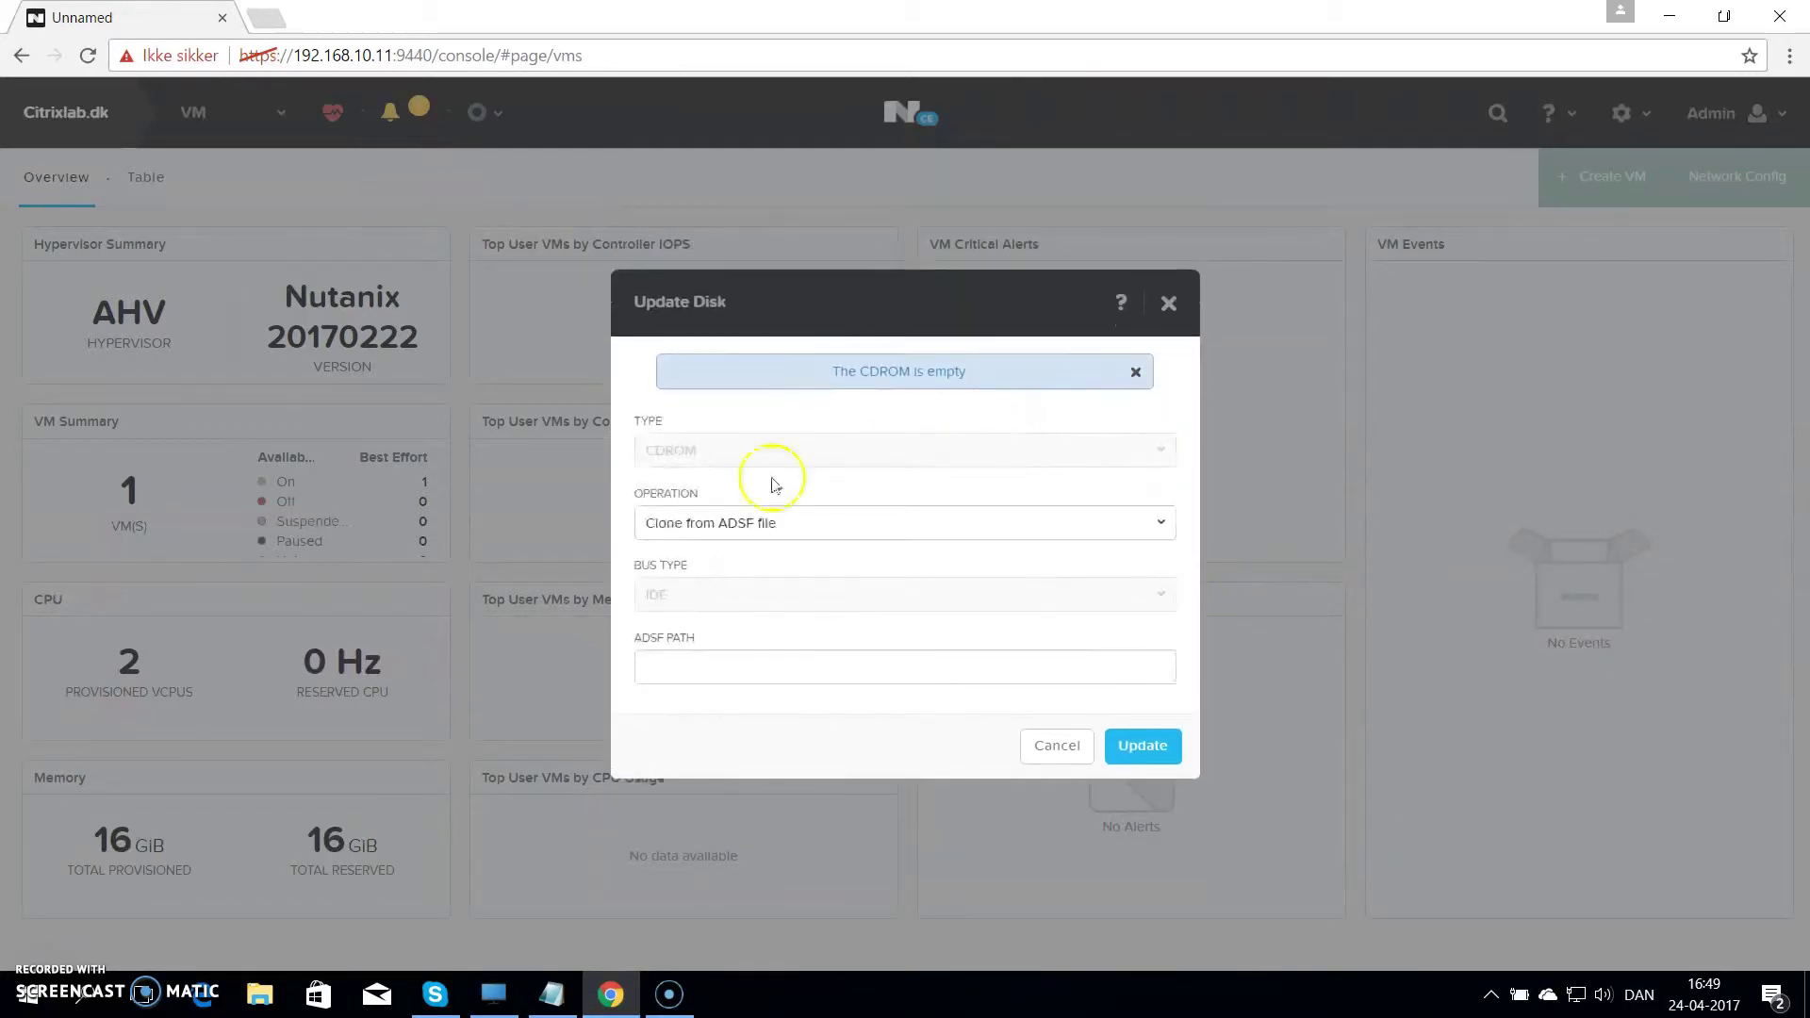
left_click(717, 535)
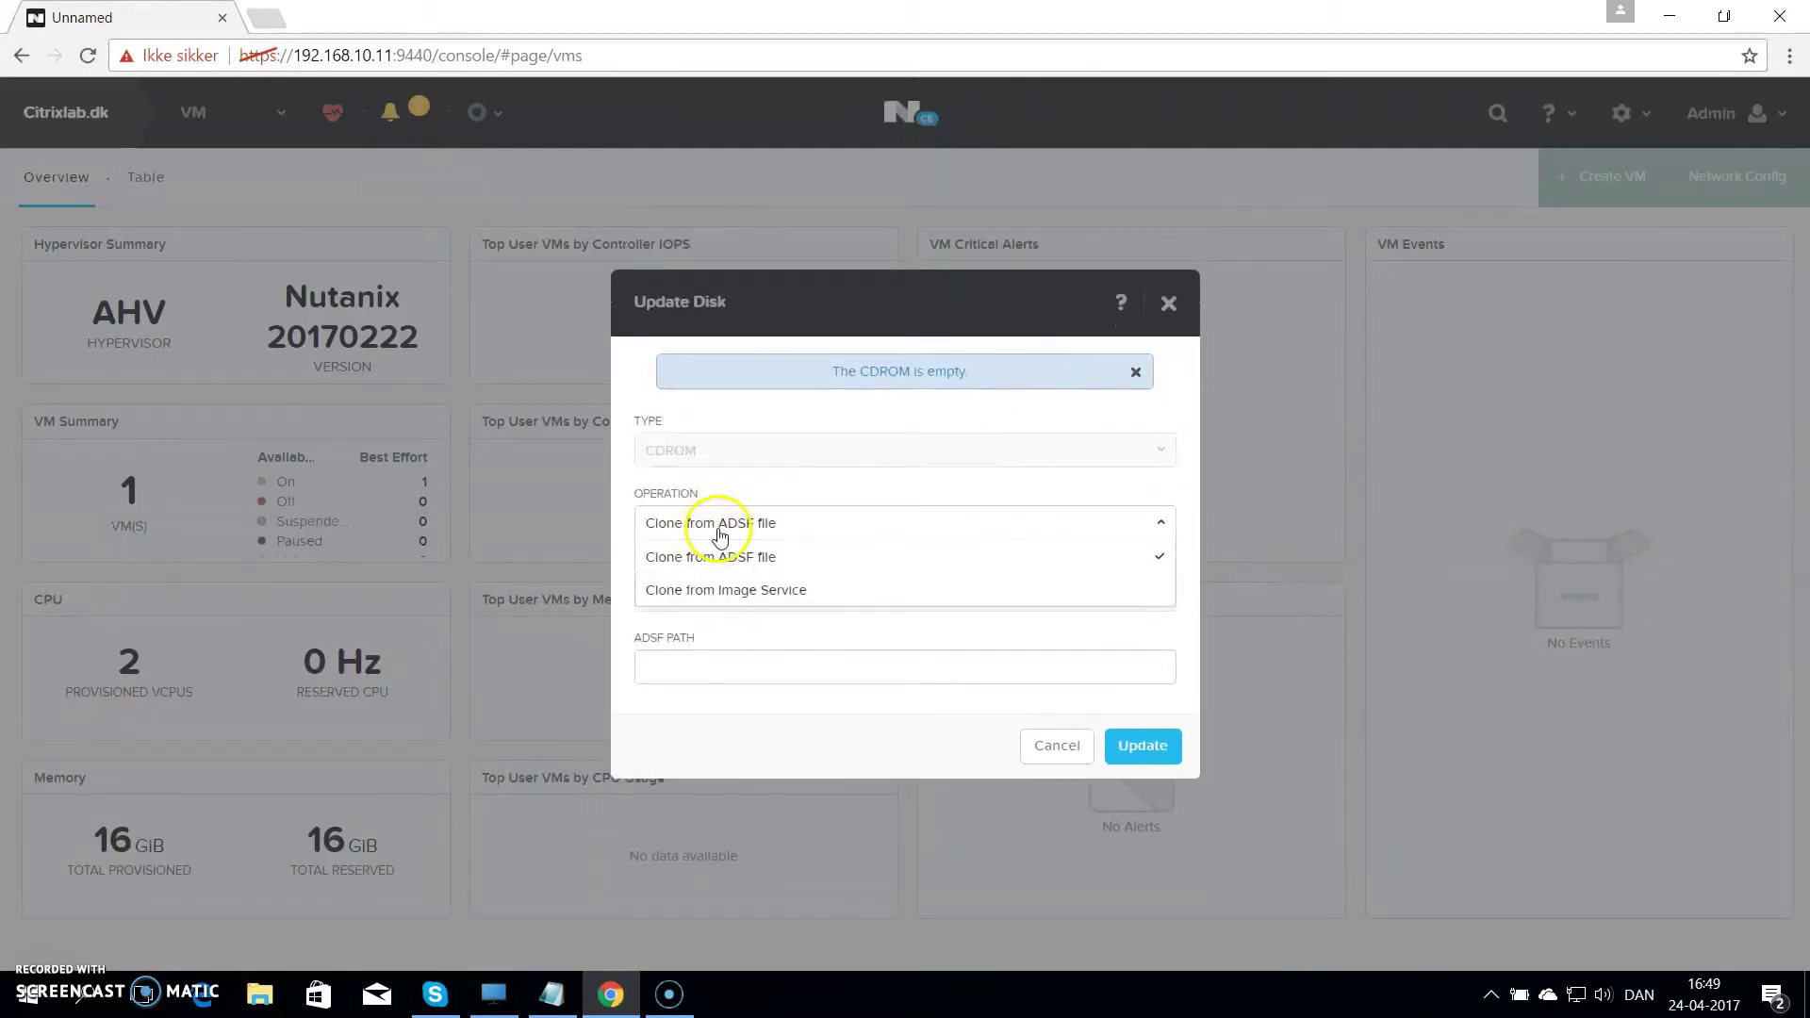
left_click(875, 592)
left_click(828, 671)
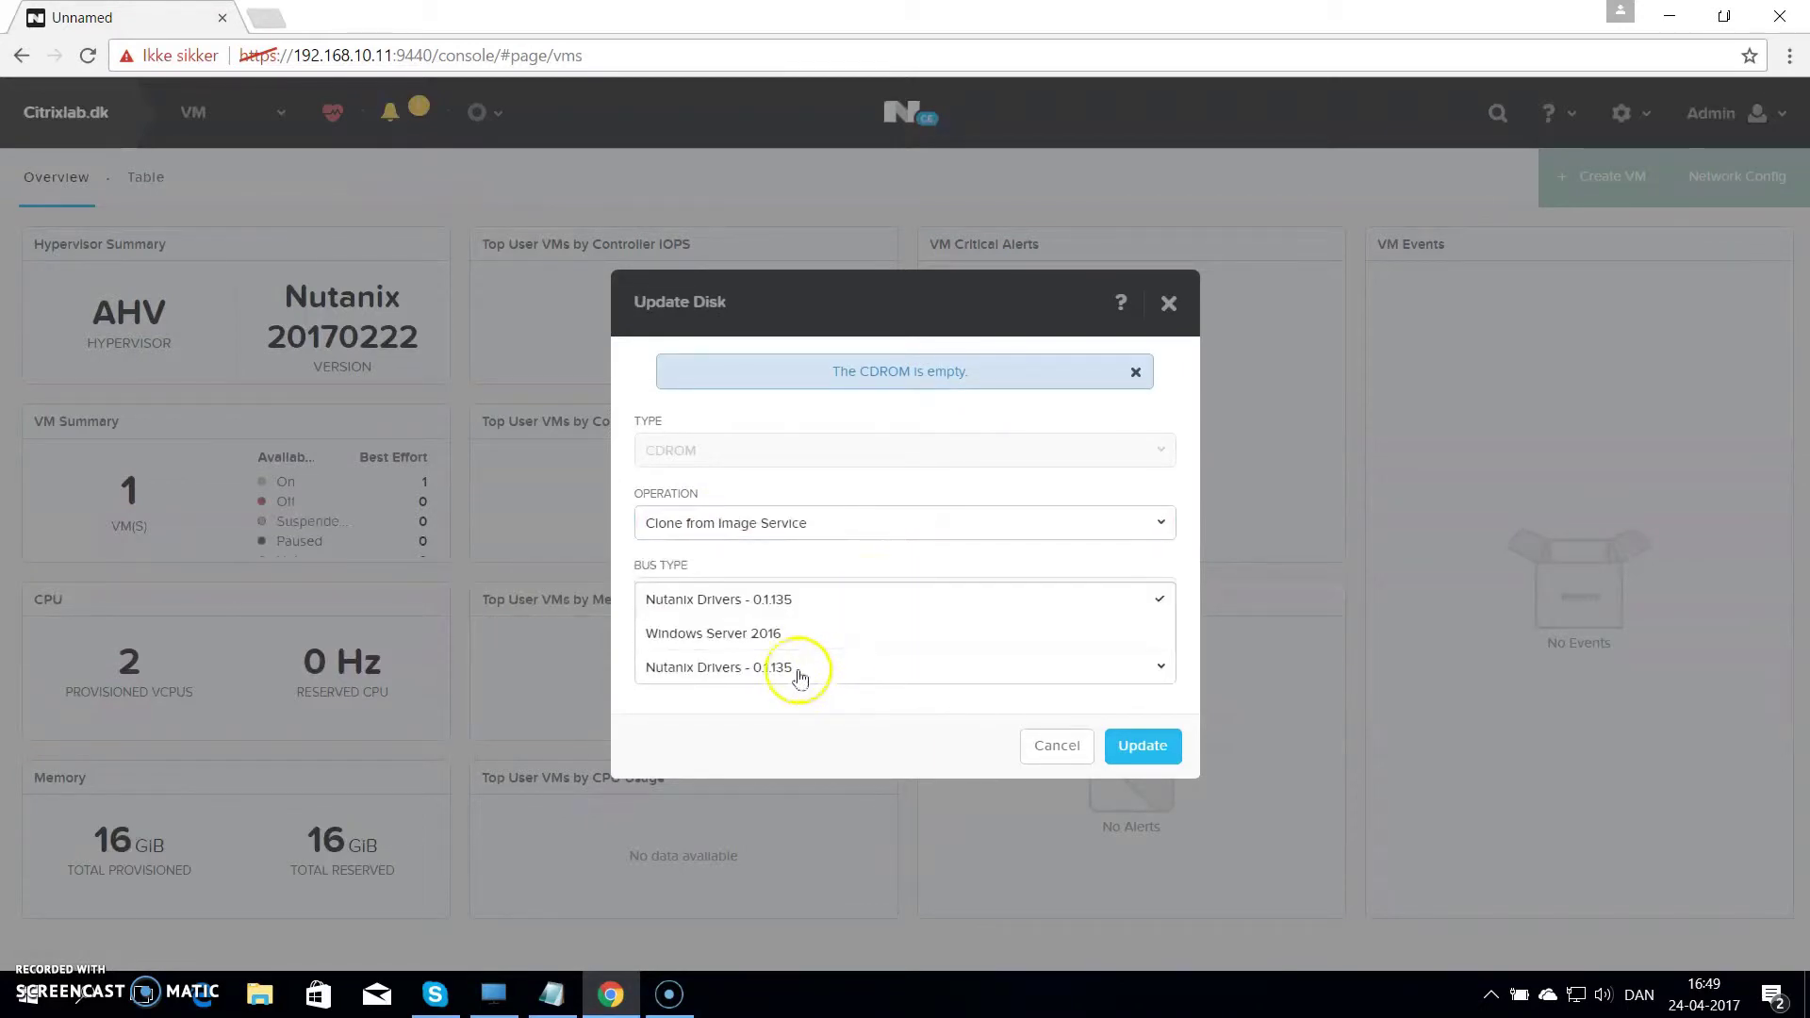
left_click(778, 632)
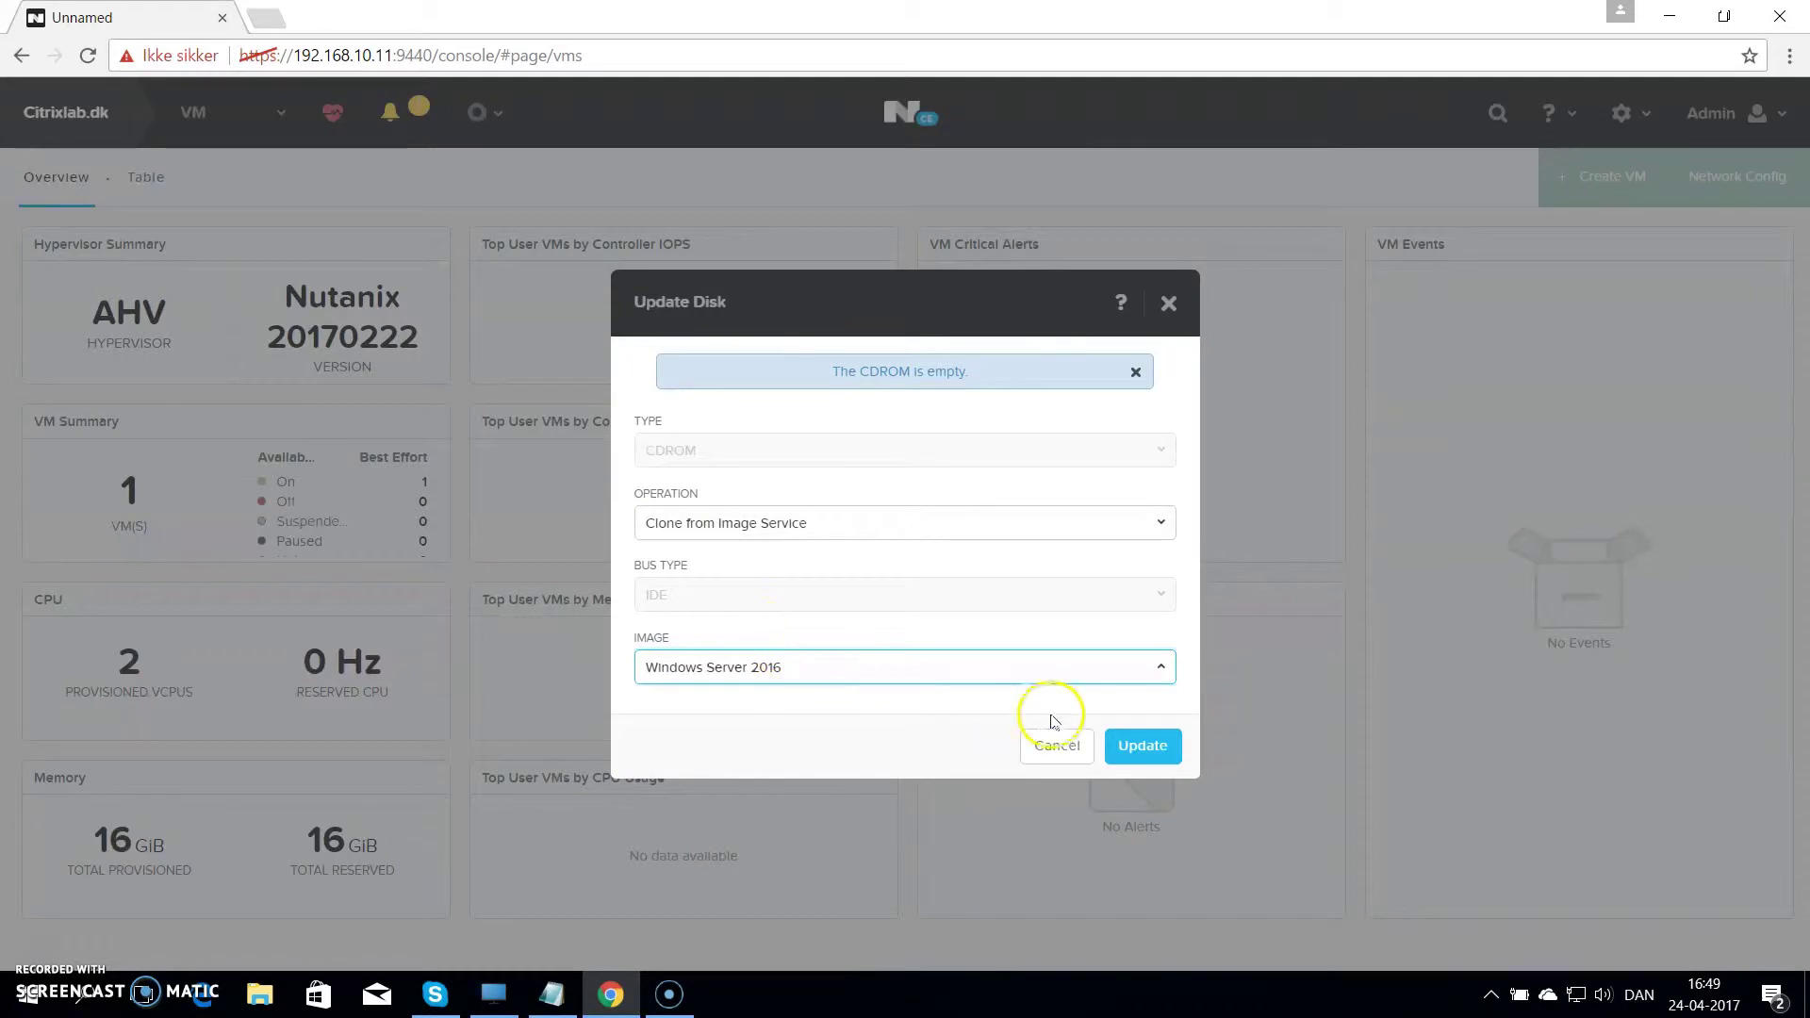
left_click(1155, 760)
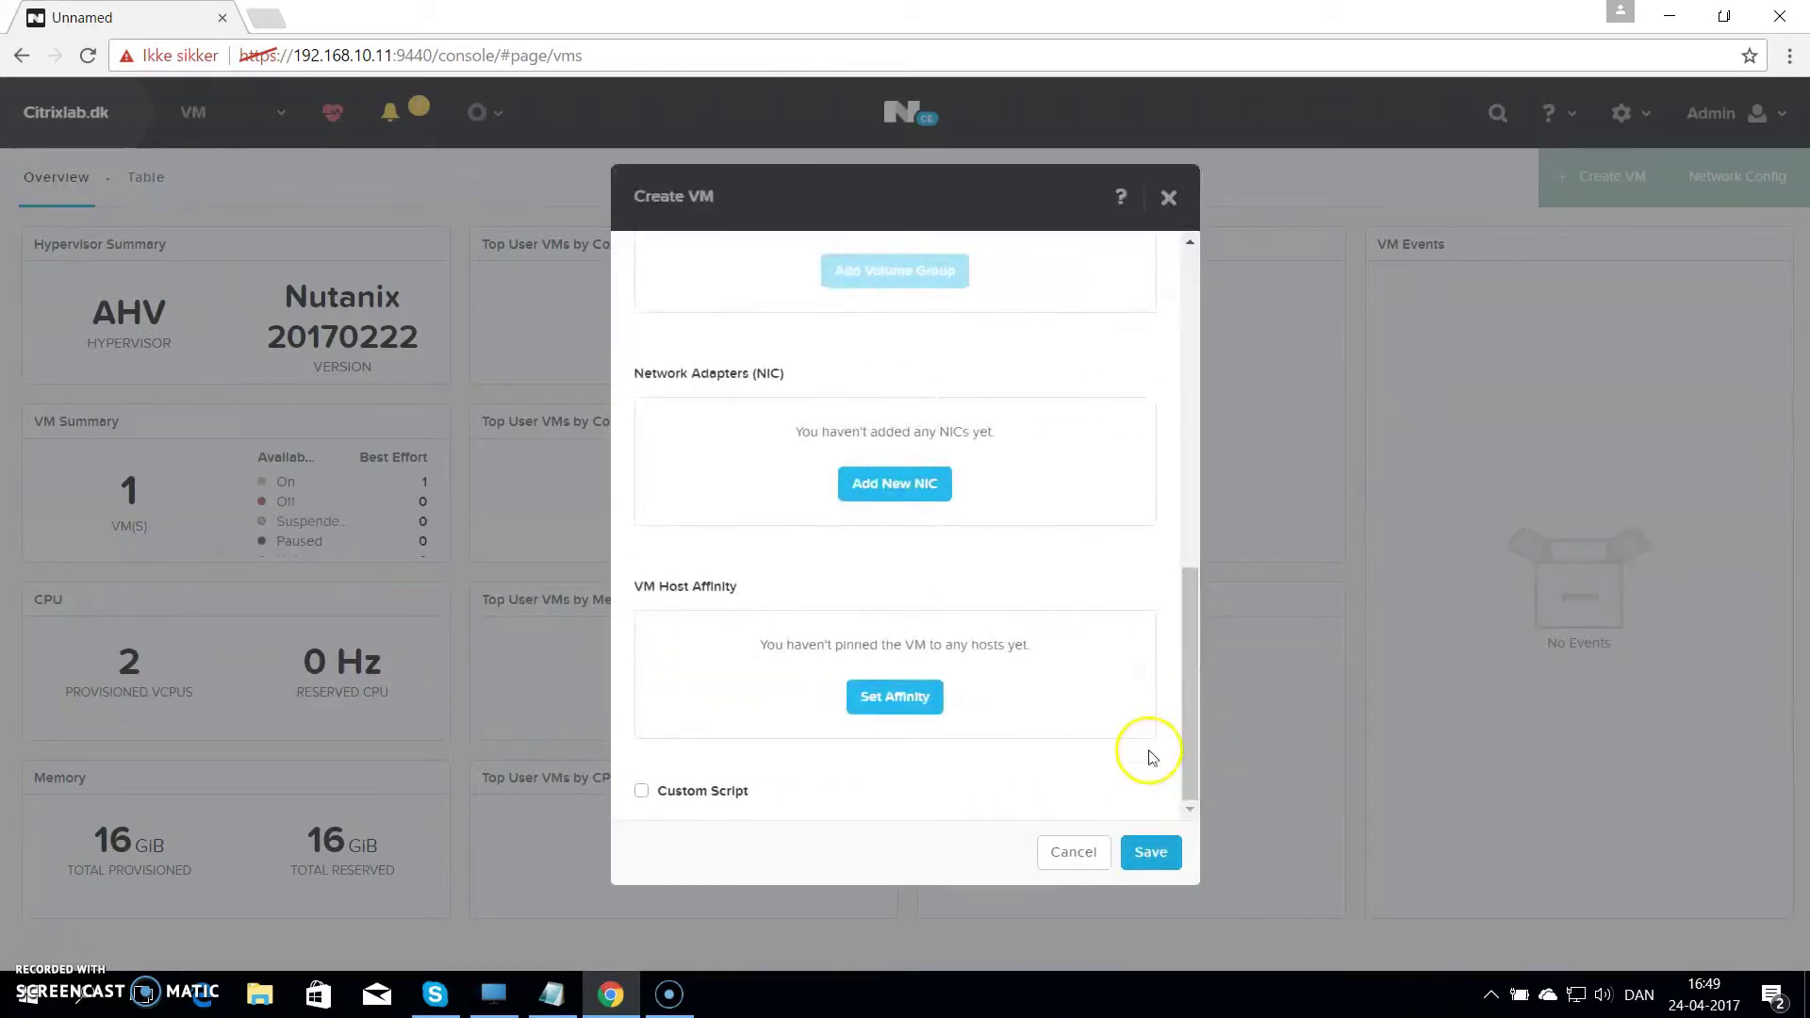
scroll(1193, 650, "up", 5)
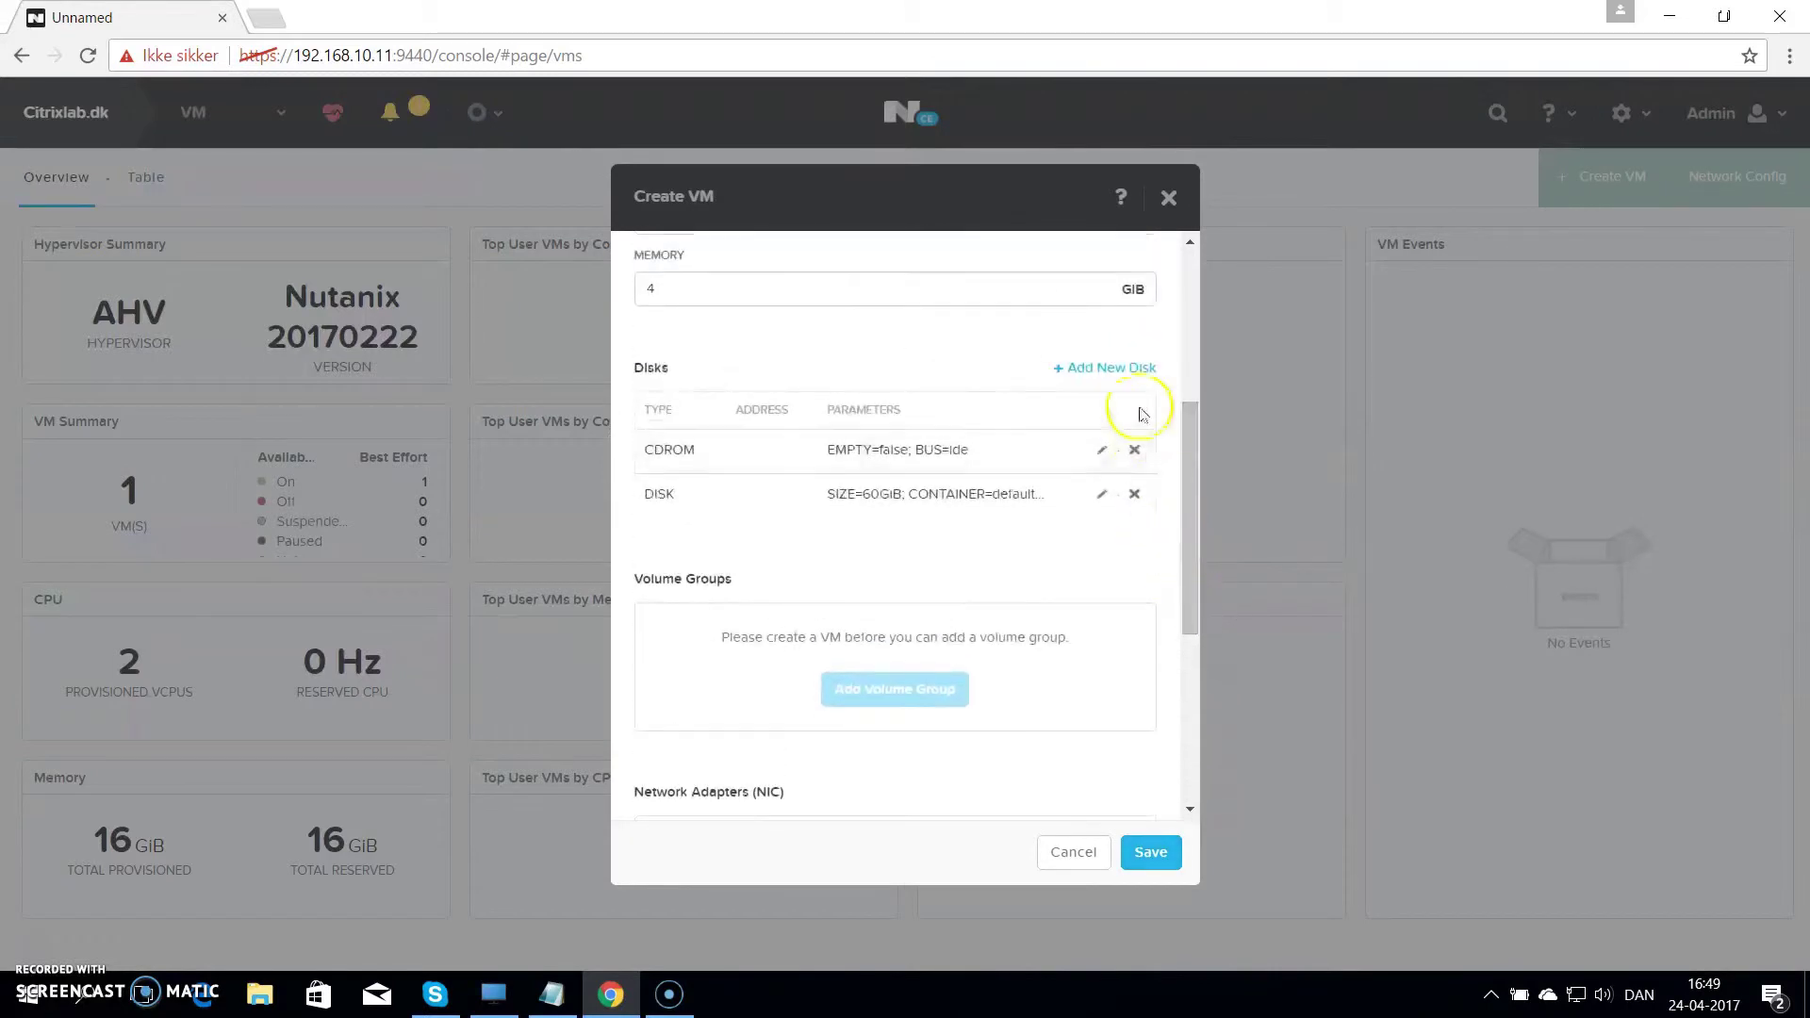
Step: Add a second CD-ROM cloned from the Nutanix Drivers - 0.1.135 image
left_click(1125, 370)
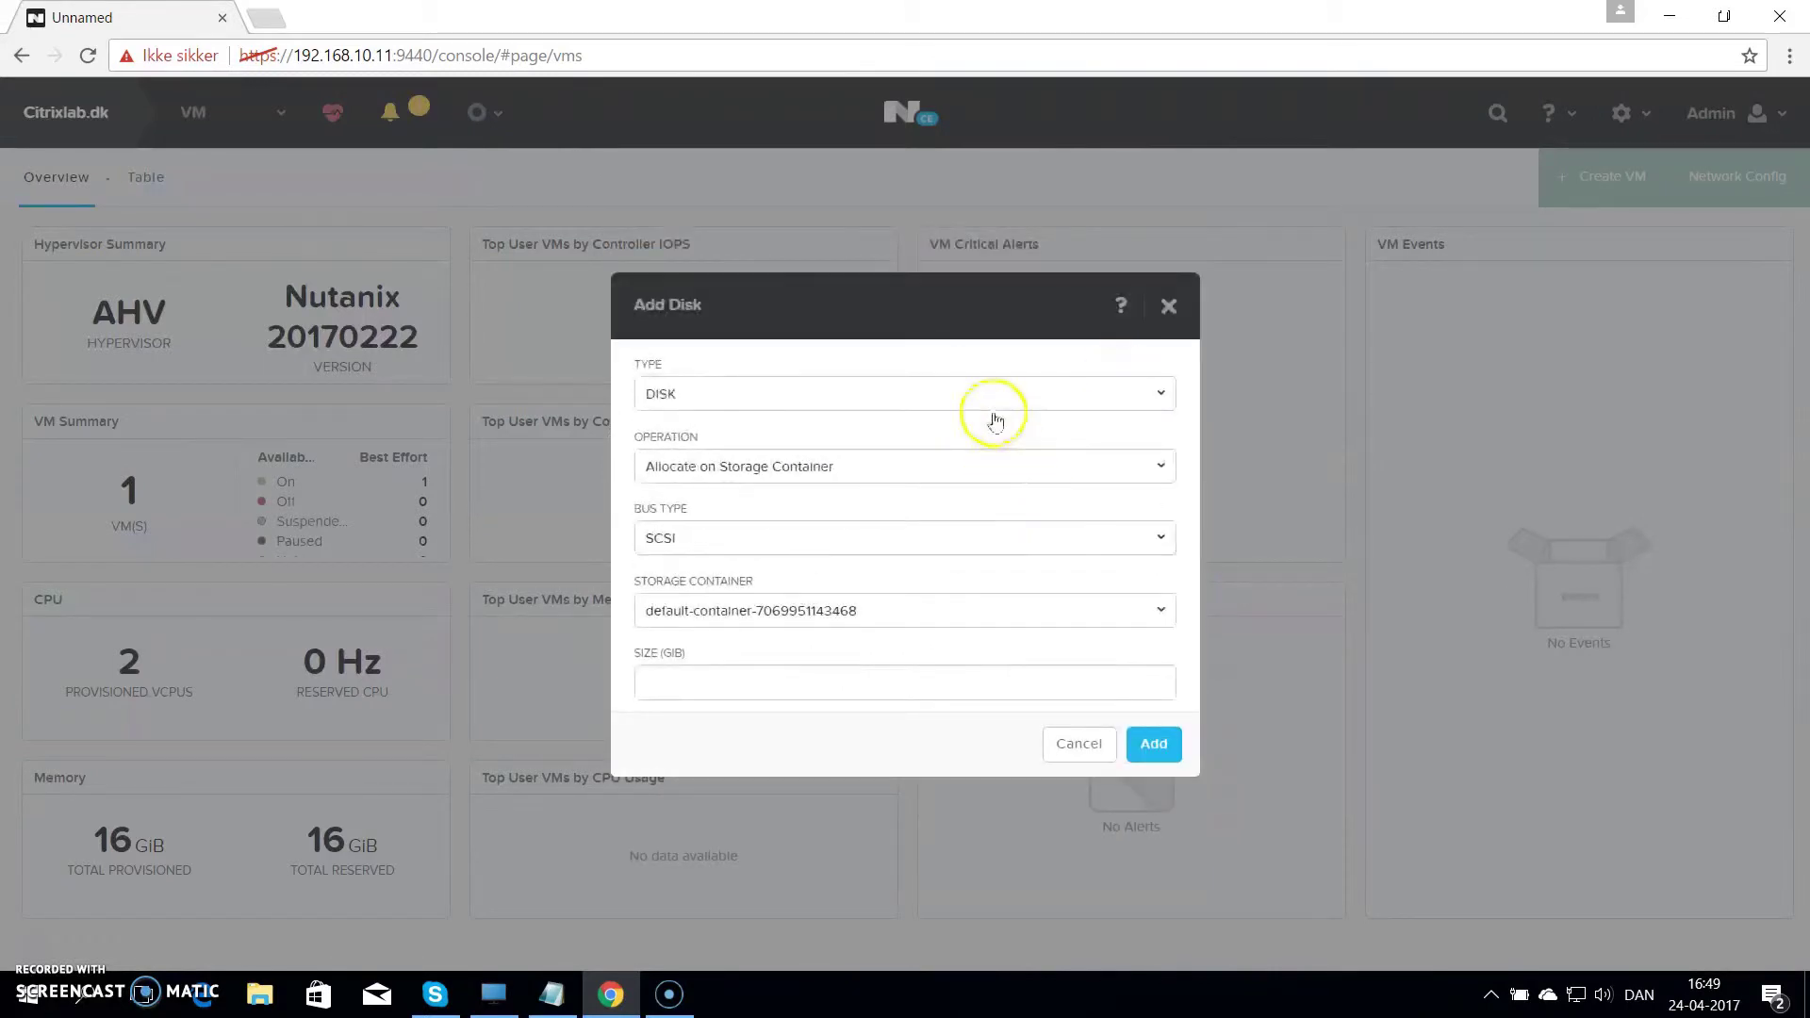
left_click(830, 401)
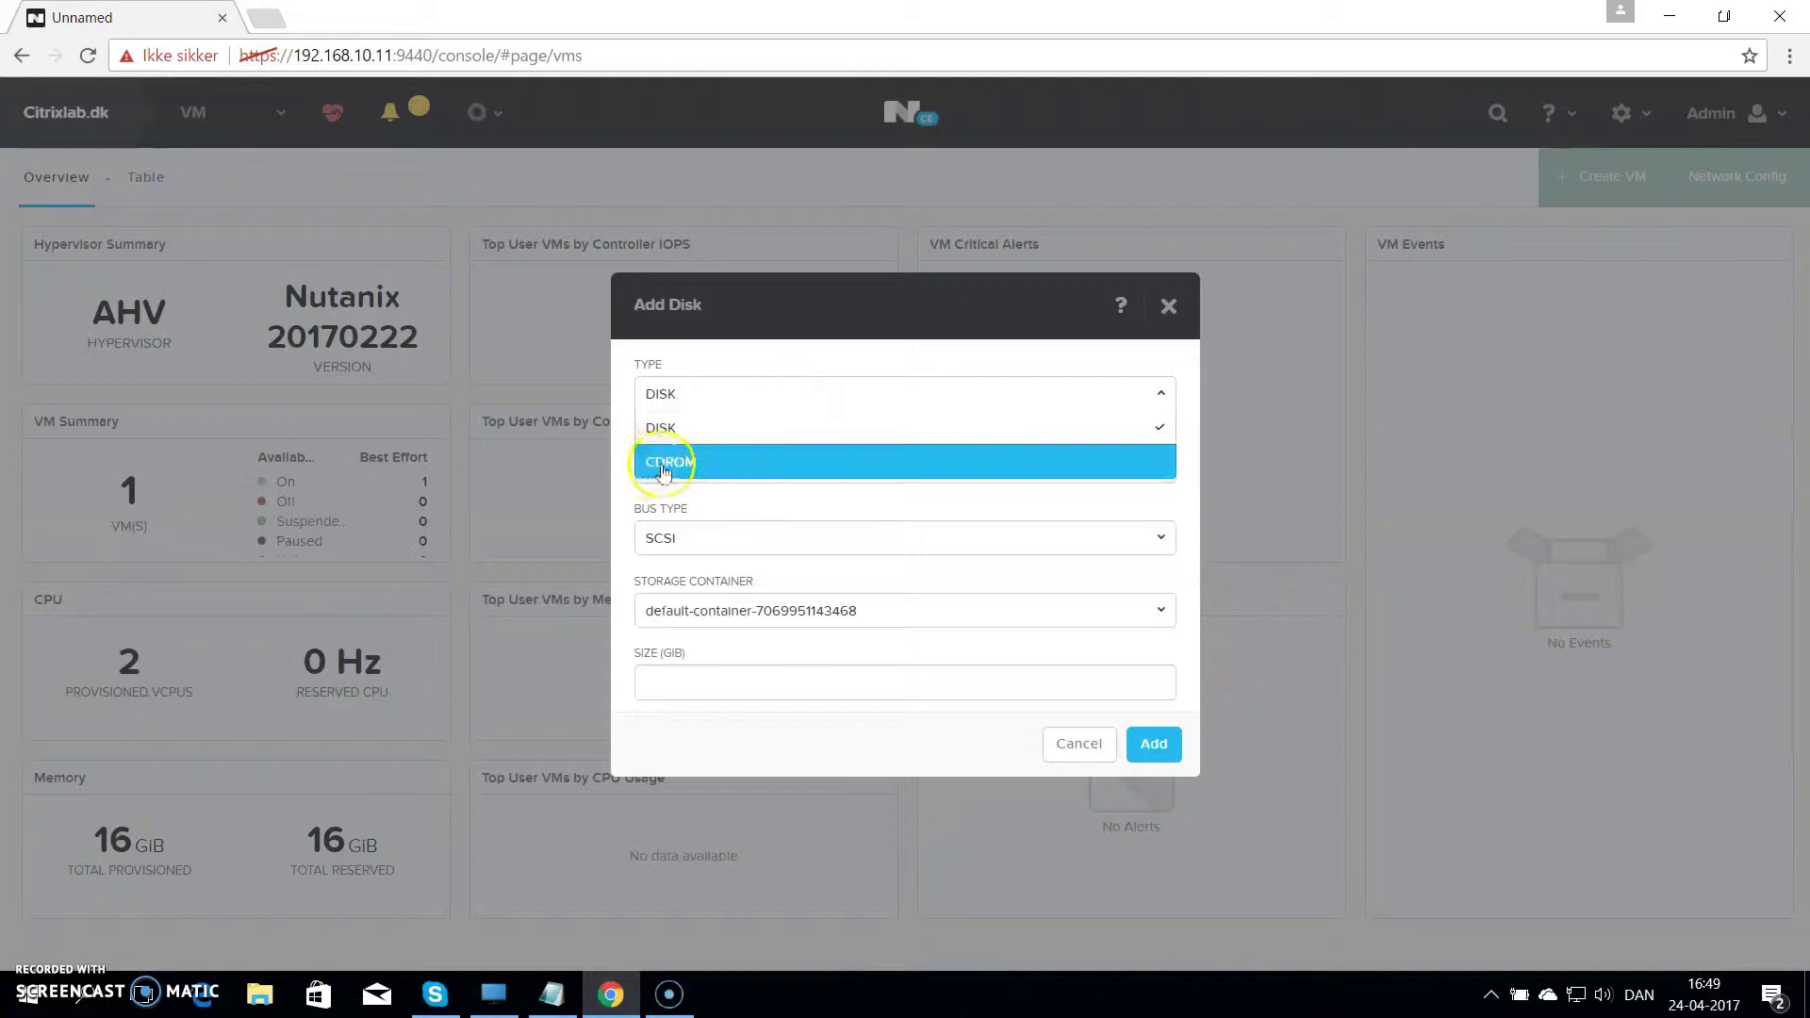
left_click(700, 476)
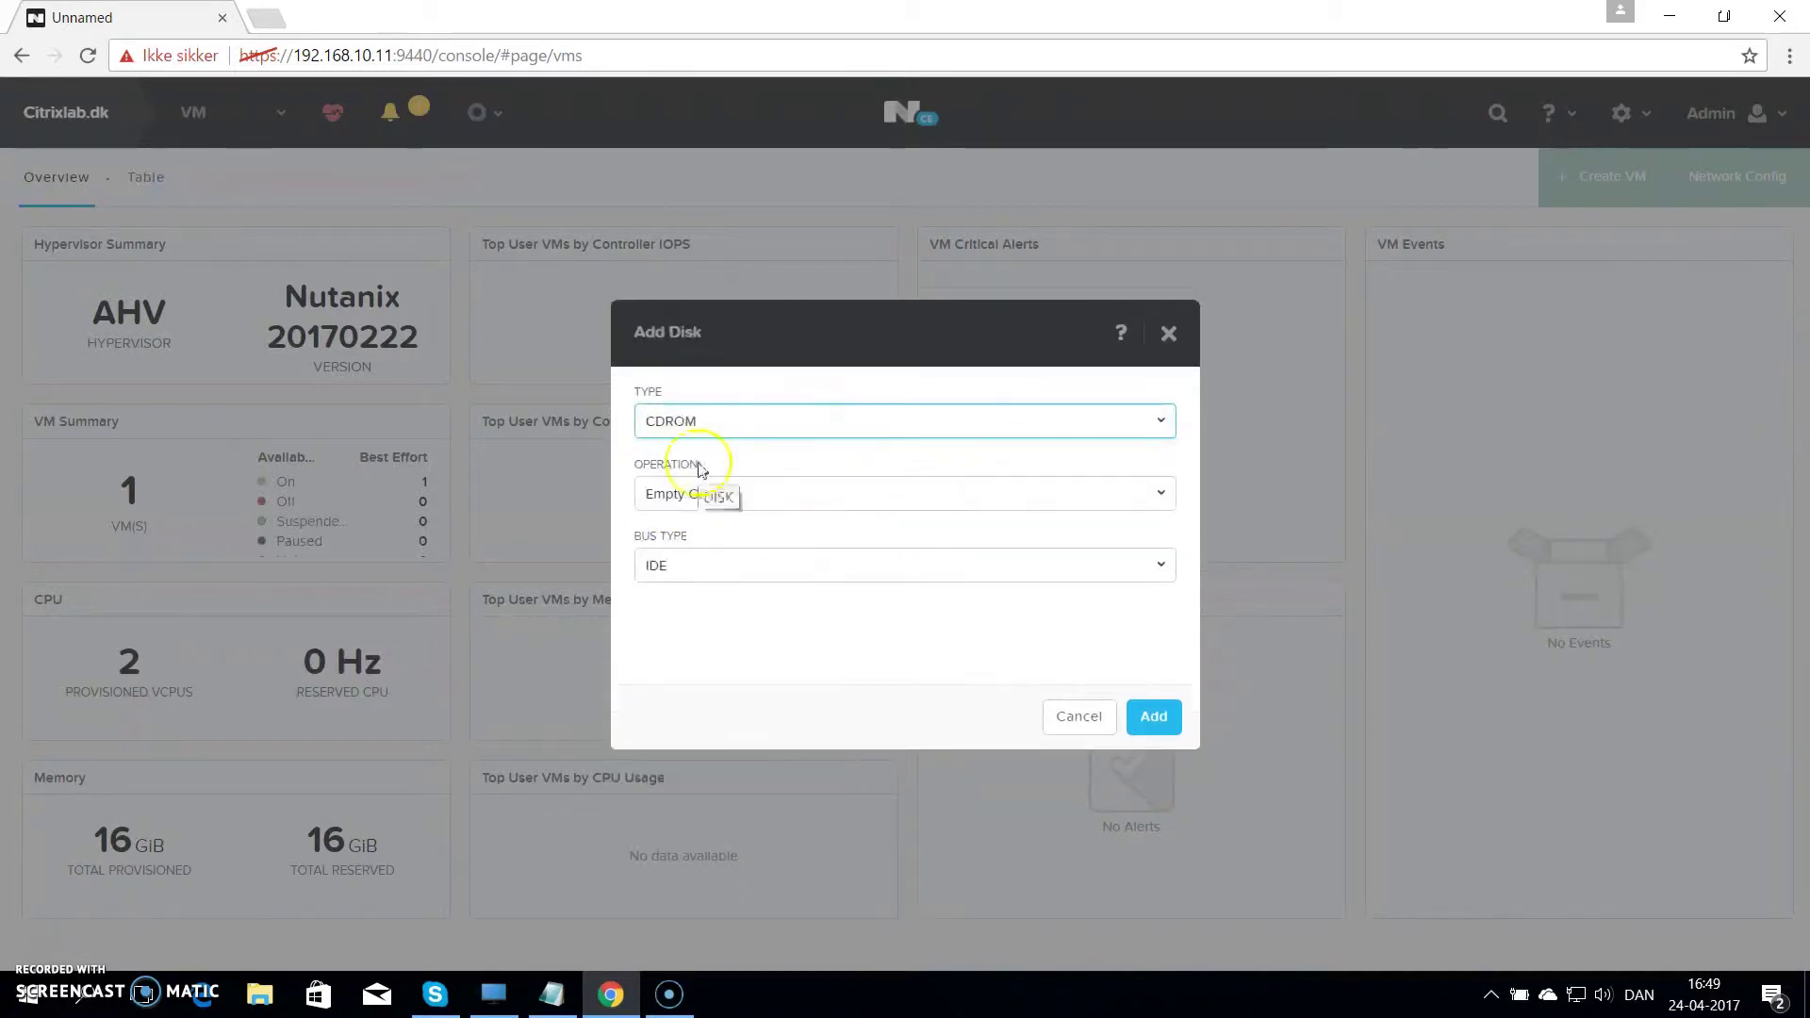
left_click(719, 493)
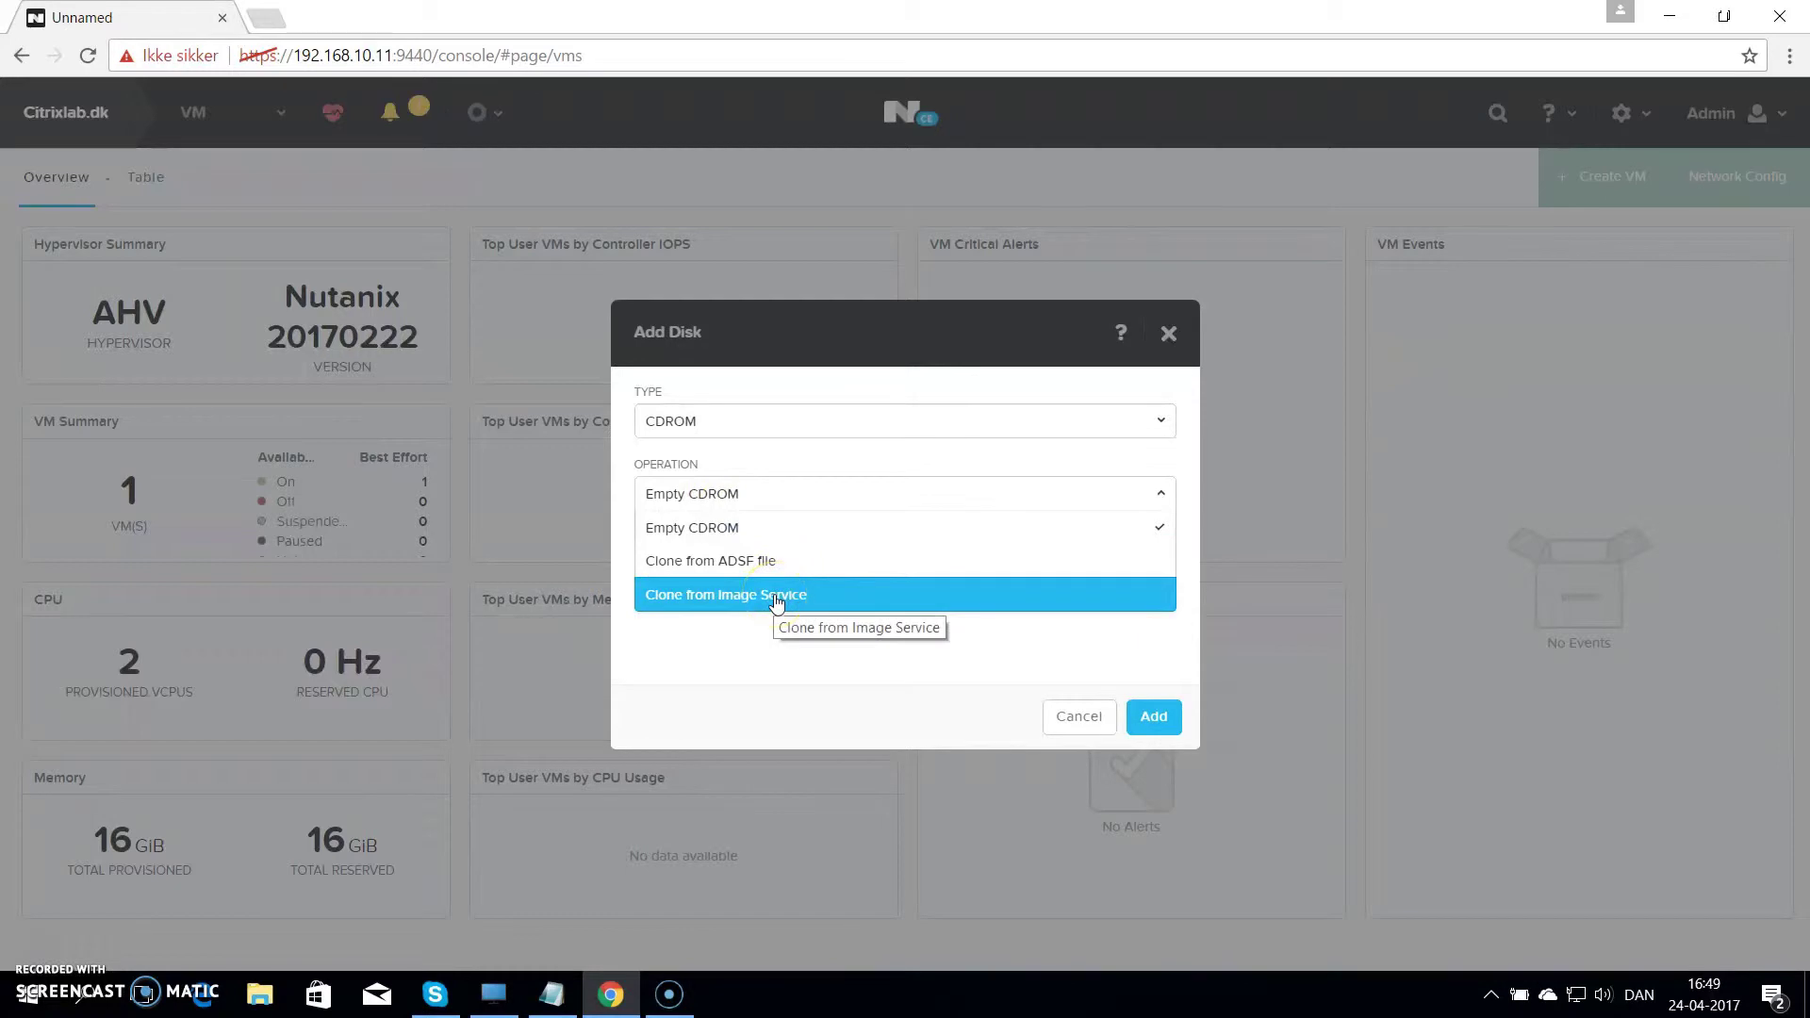
left_click(778, 595)
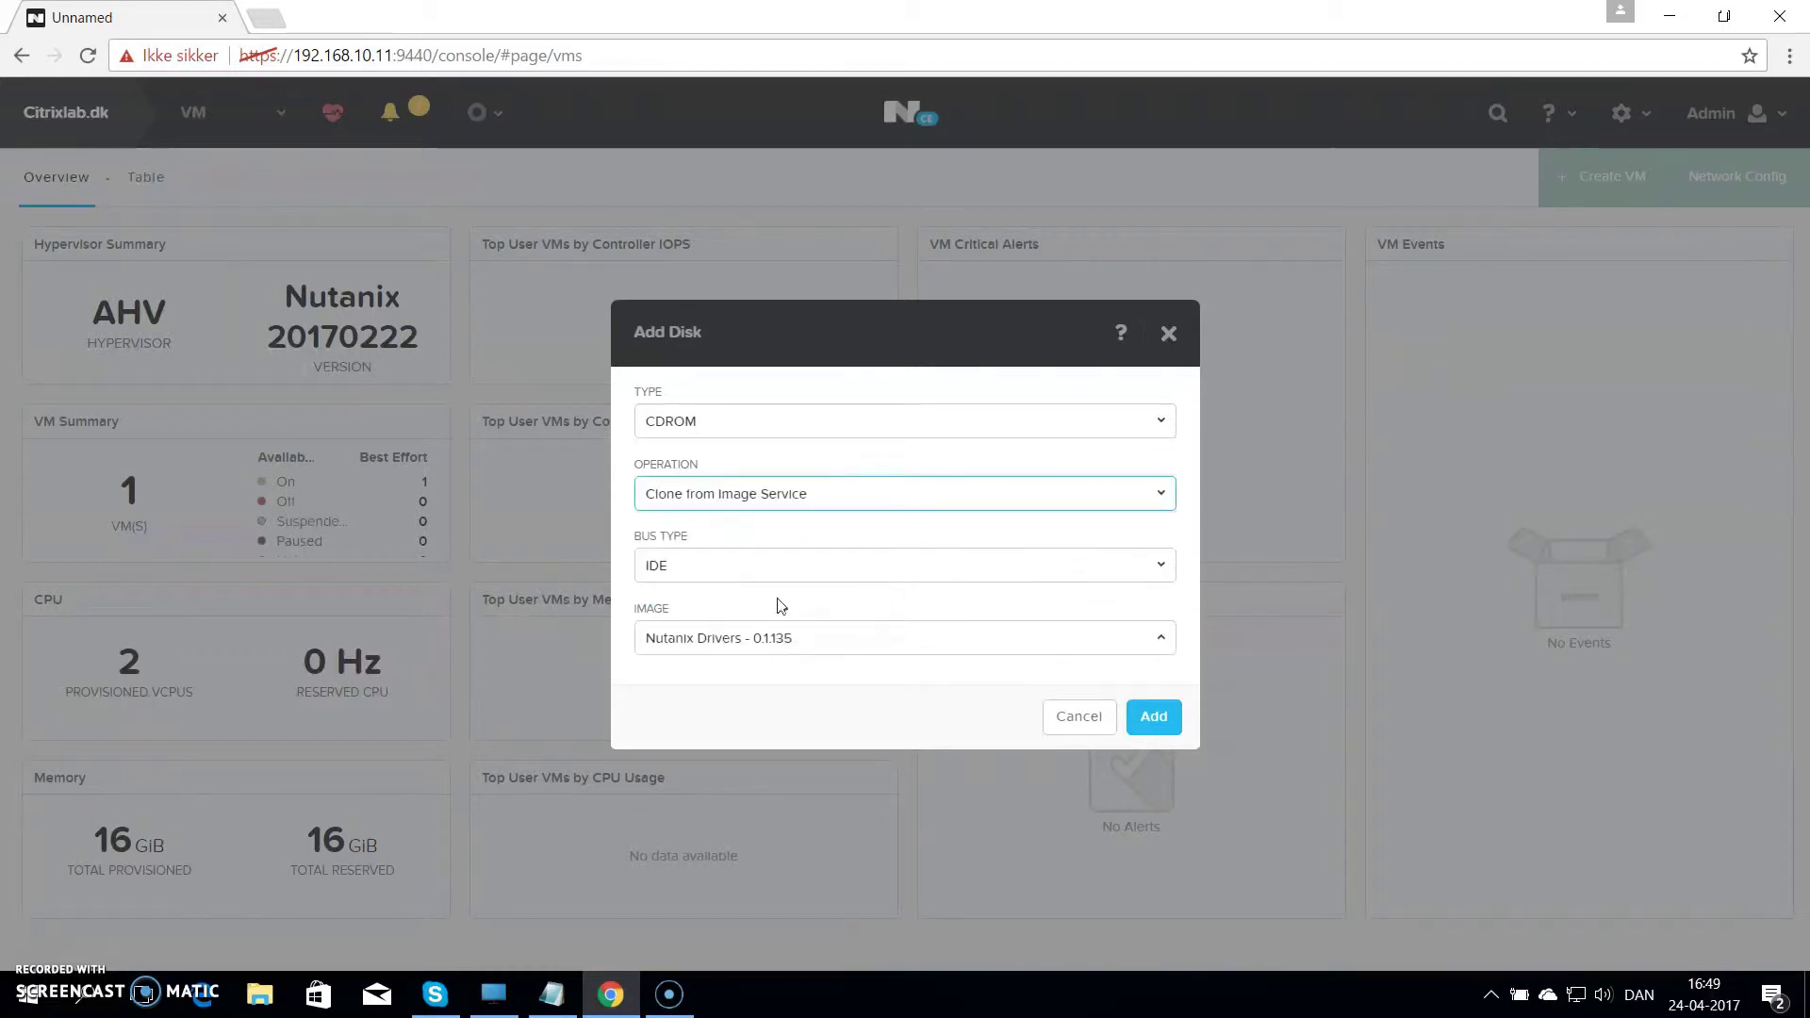
left_click(838, 651)
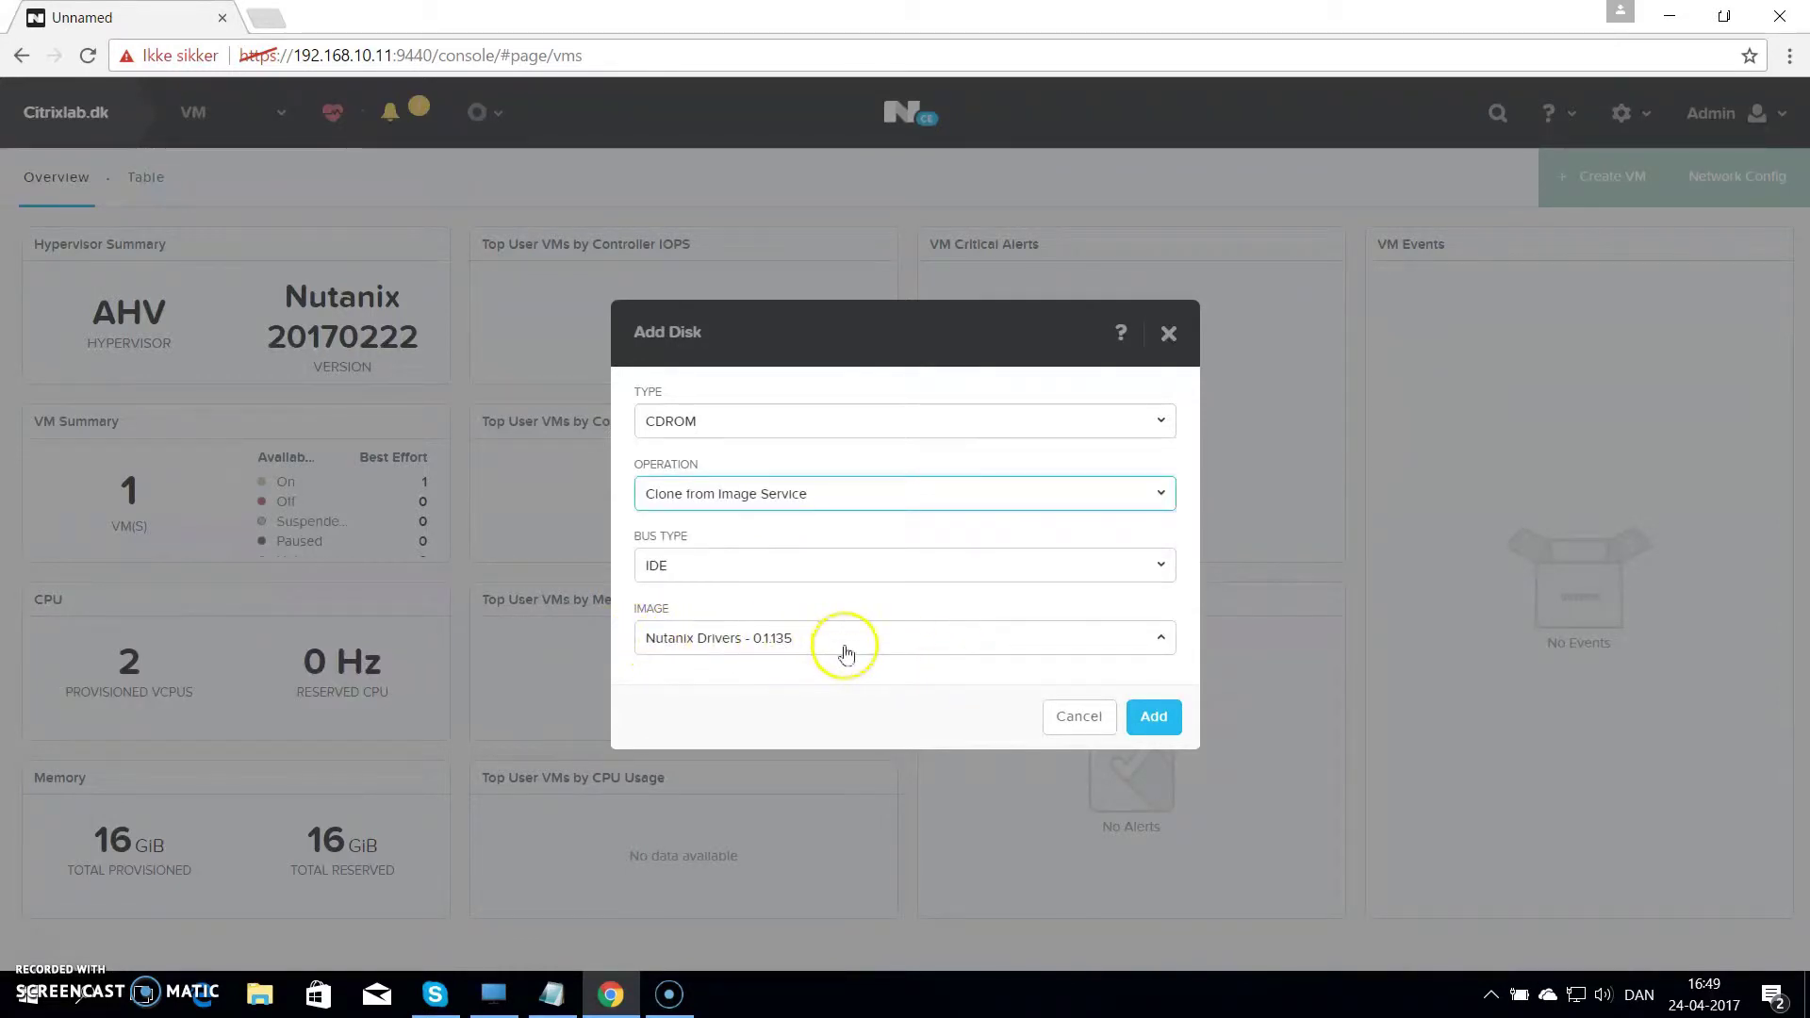
left_click(1152, 717)
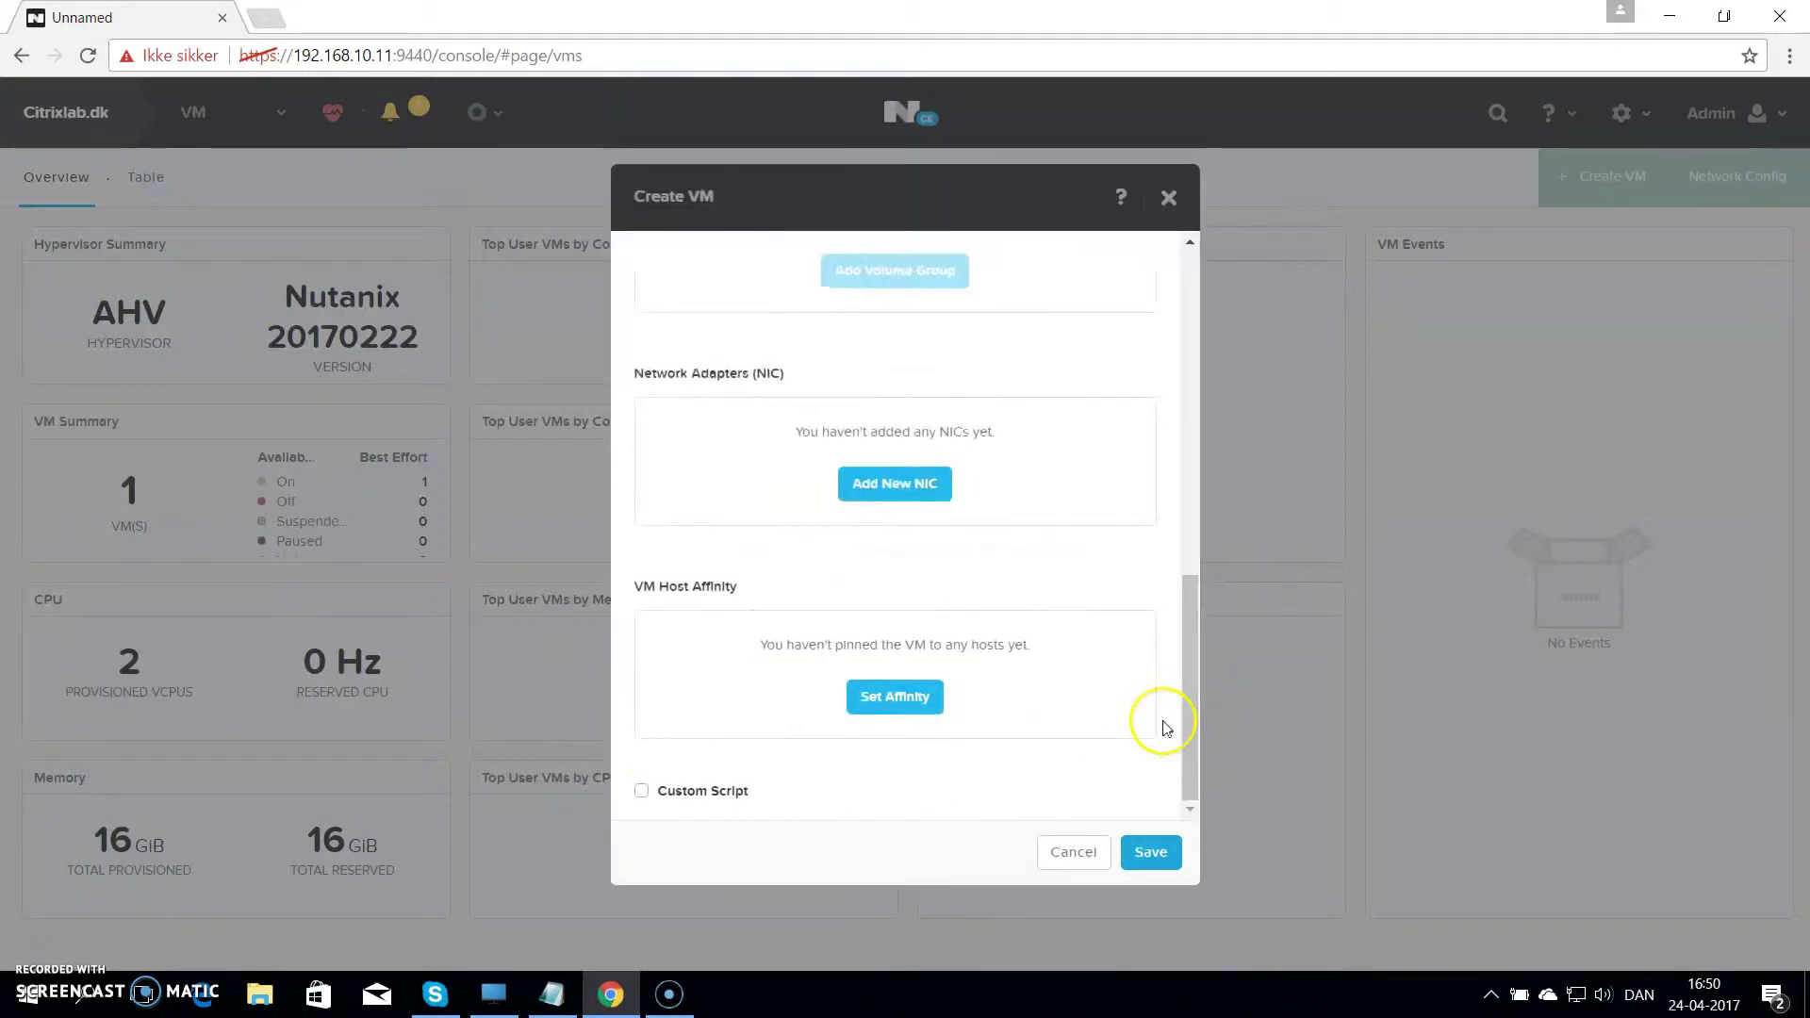
Step: Attach a network adapter on Citrixlab-LAN (vlan.20) and save to create DC01
left_click(889, 495)
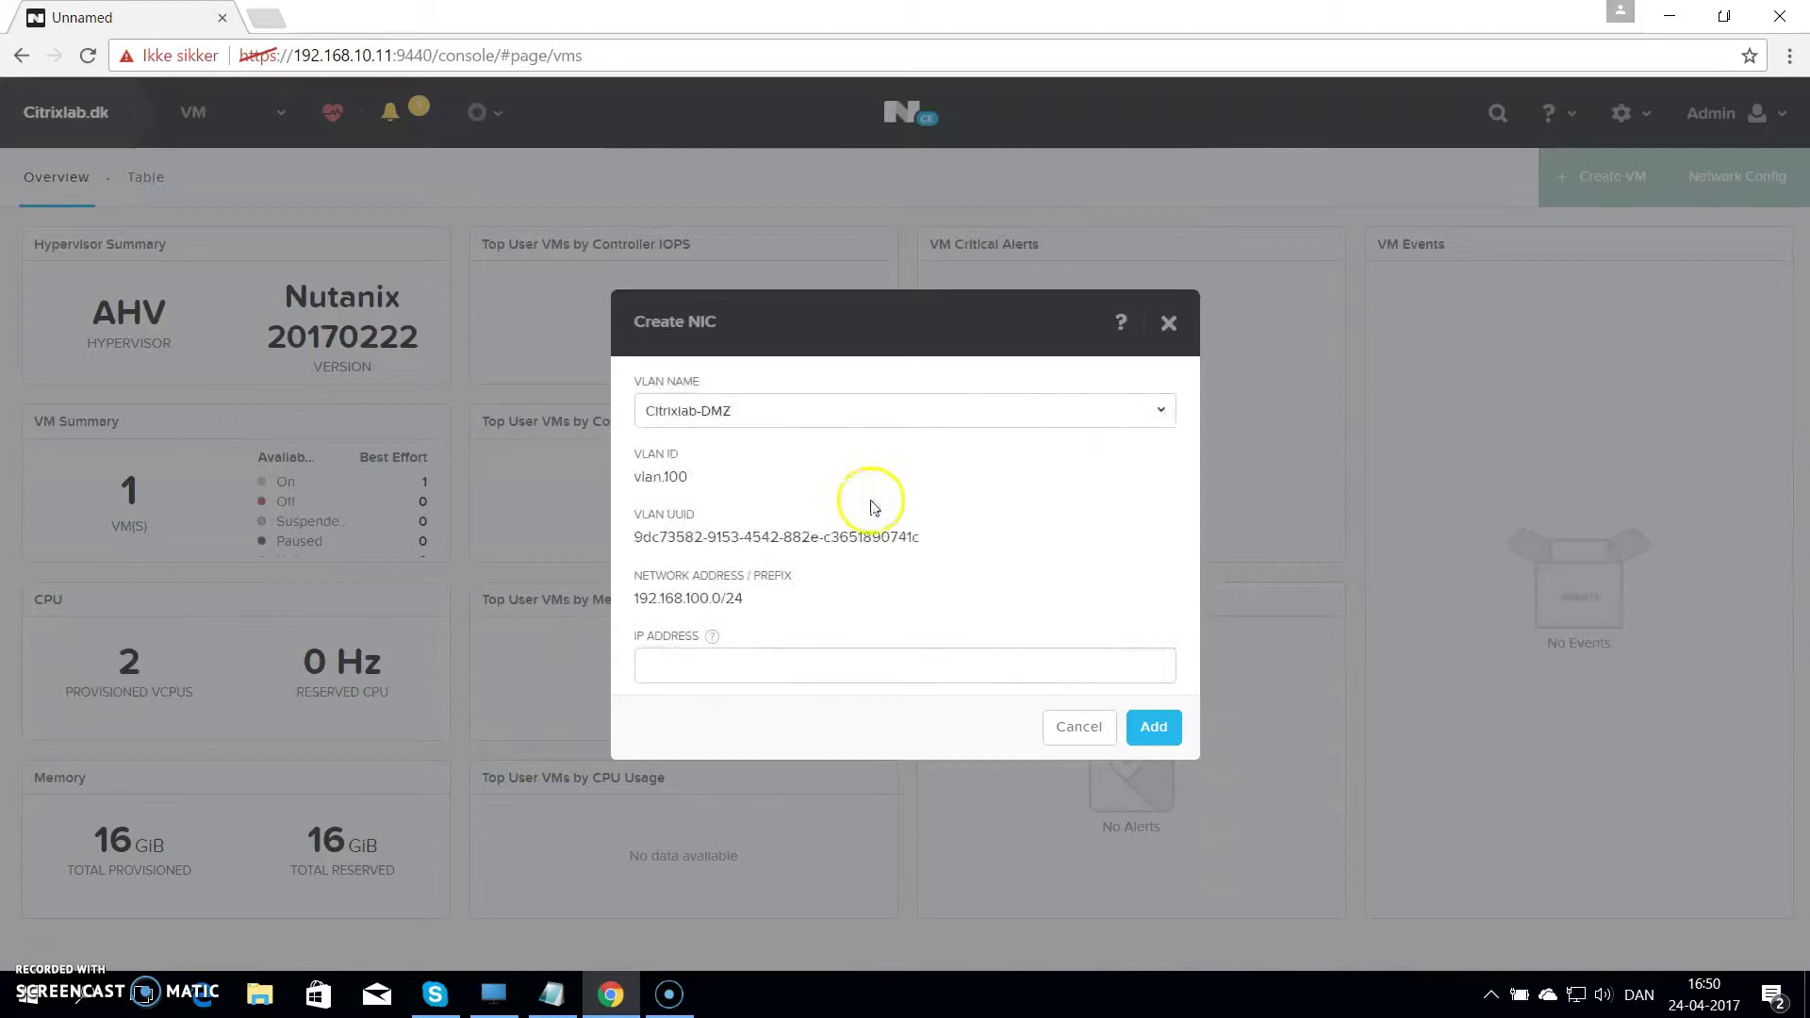
left_click(928, 420)
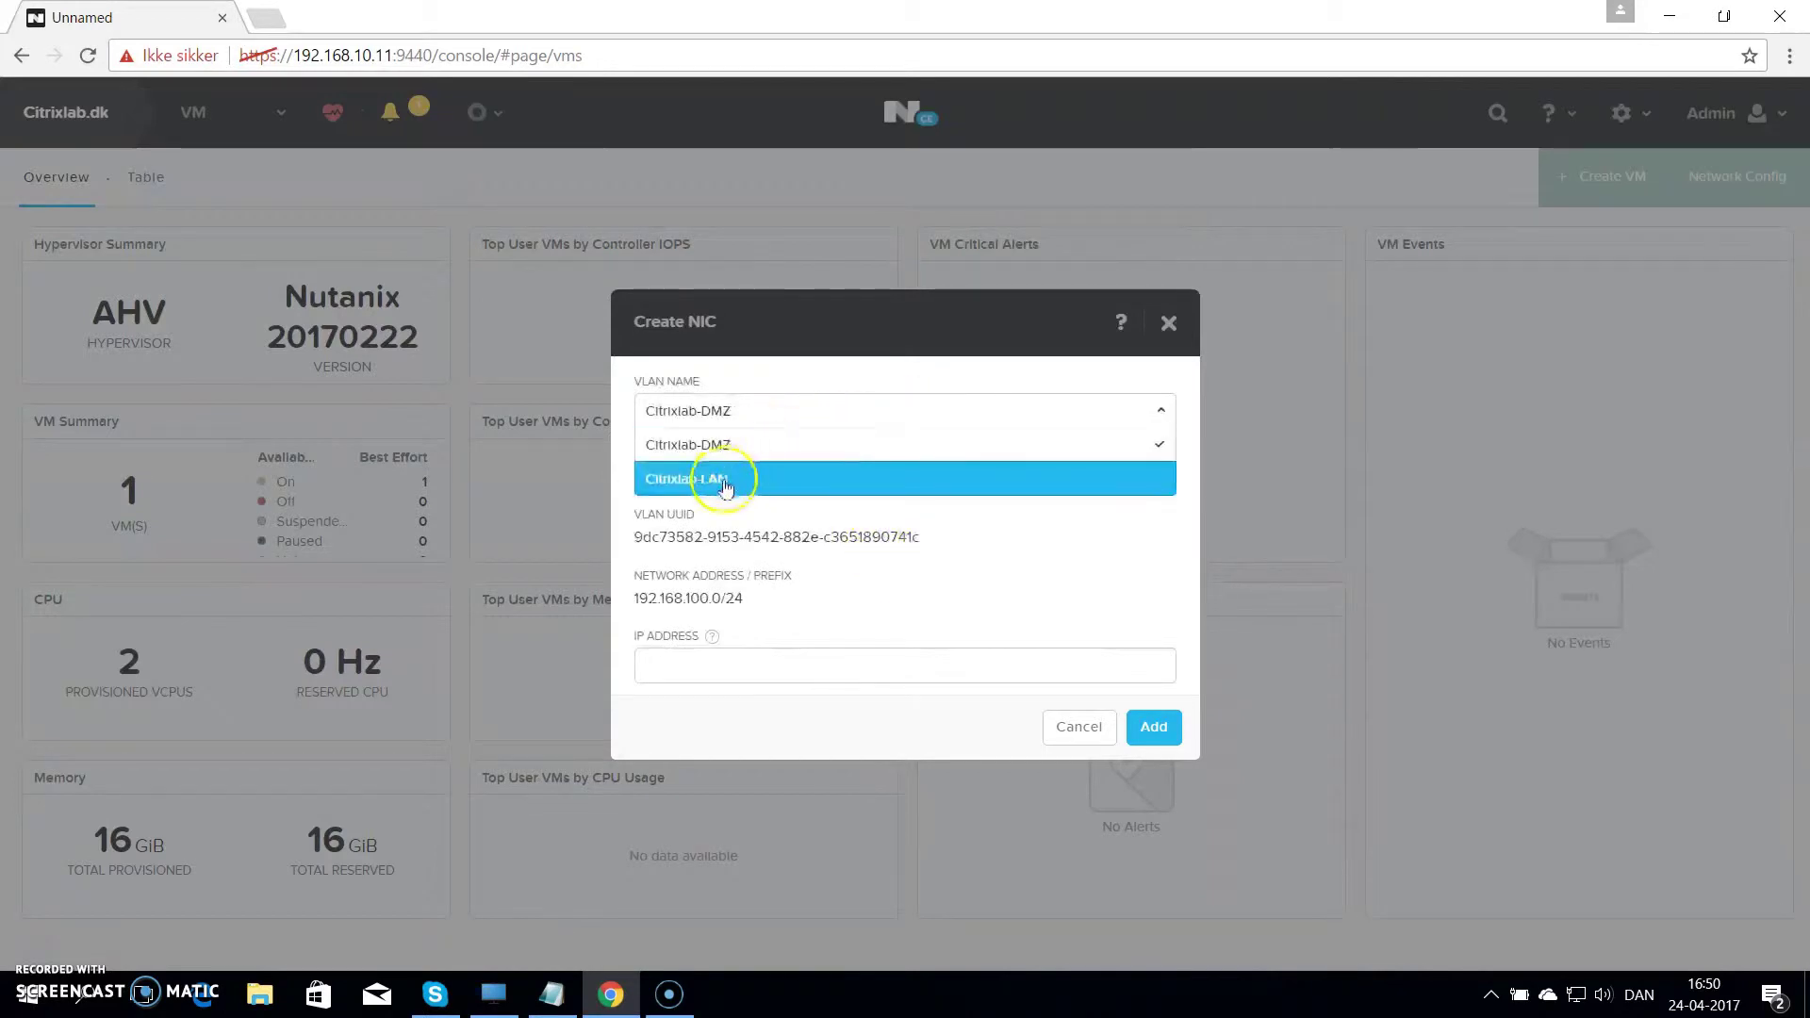
left_click(764, 487)
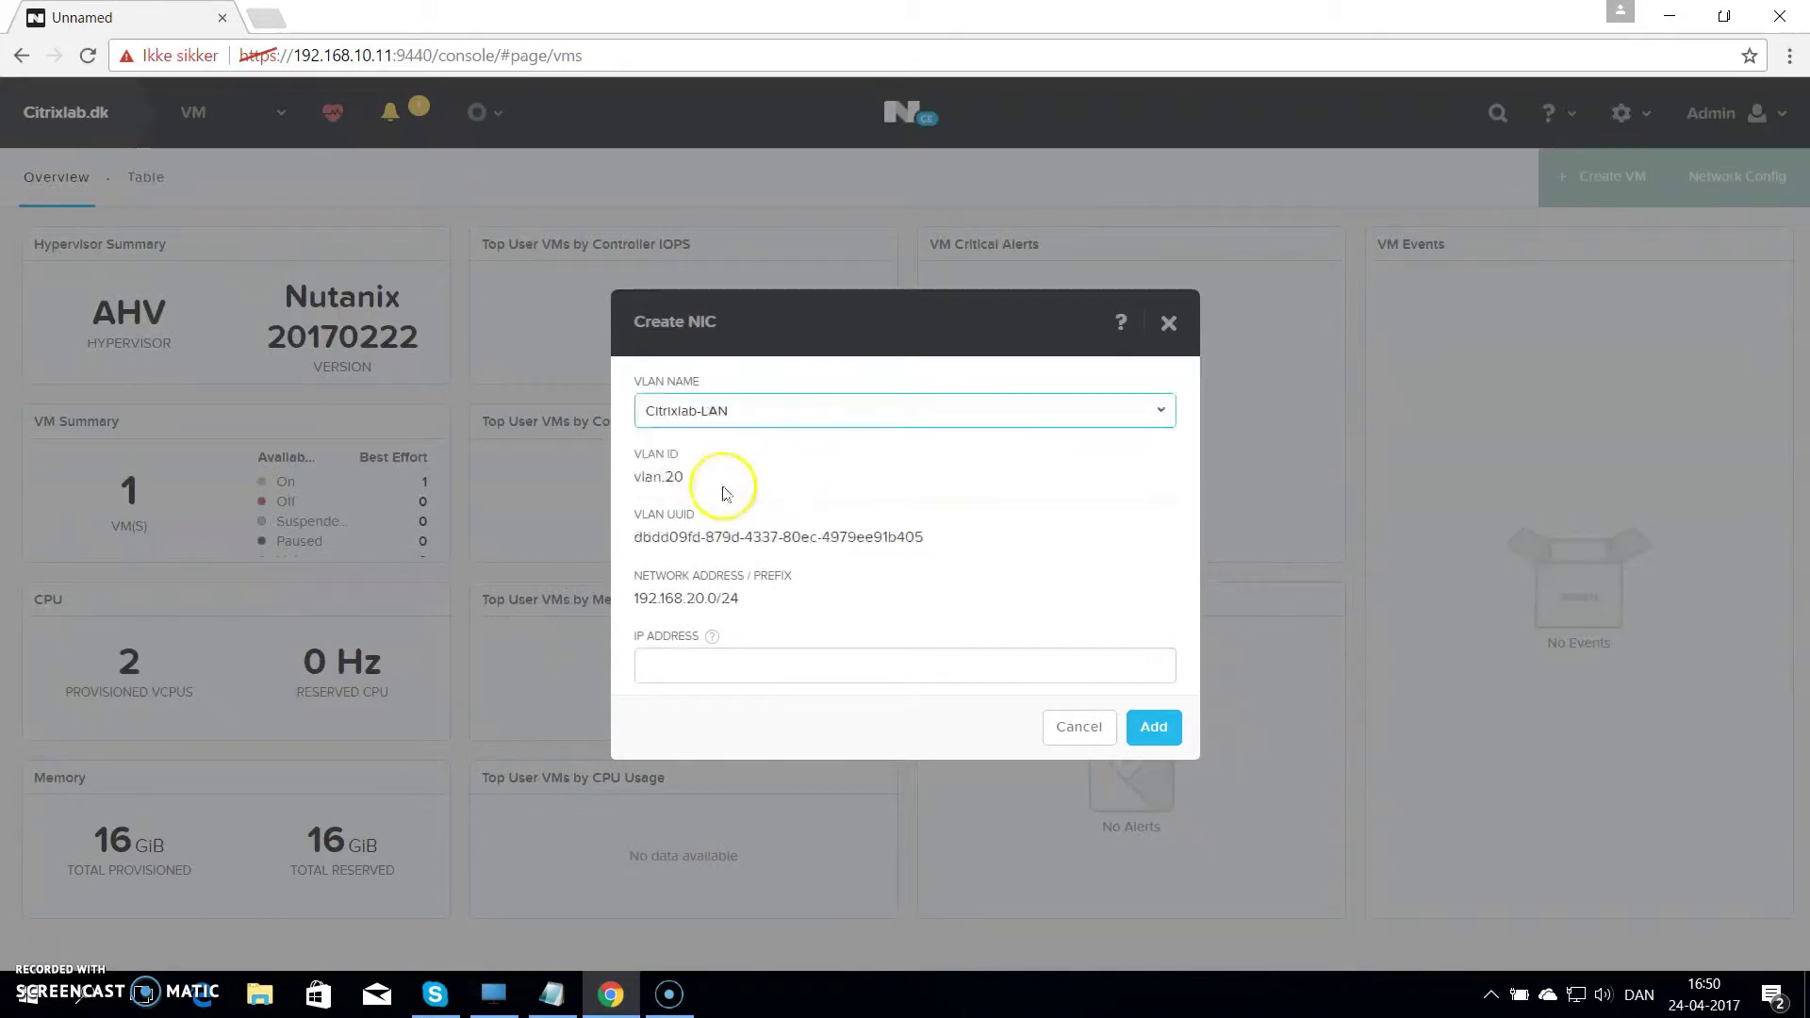
left_click(687, 668)
type("19")
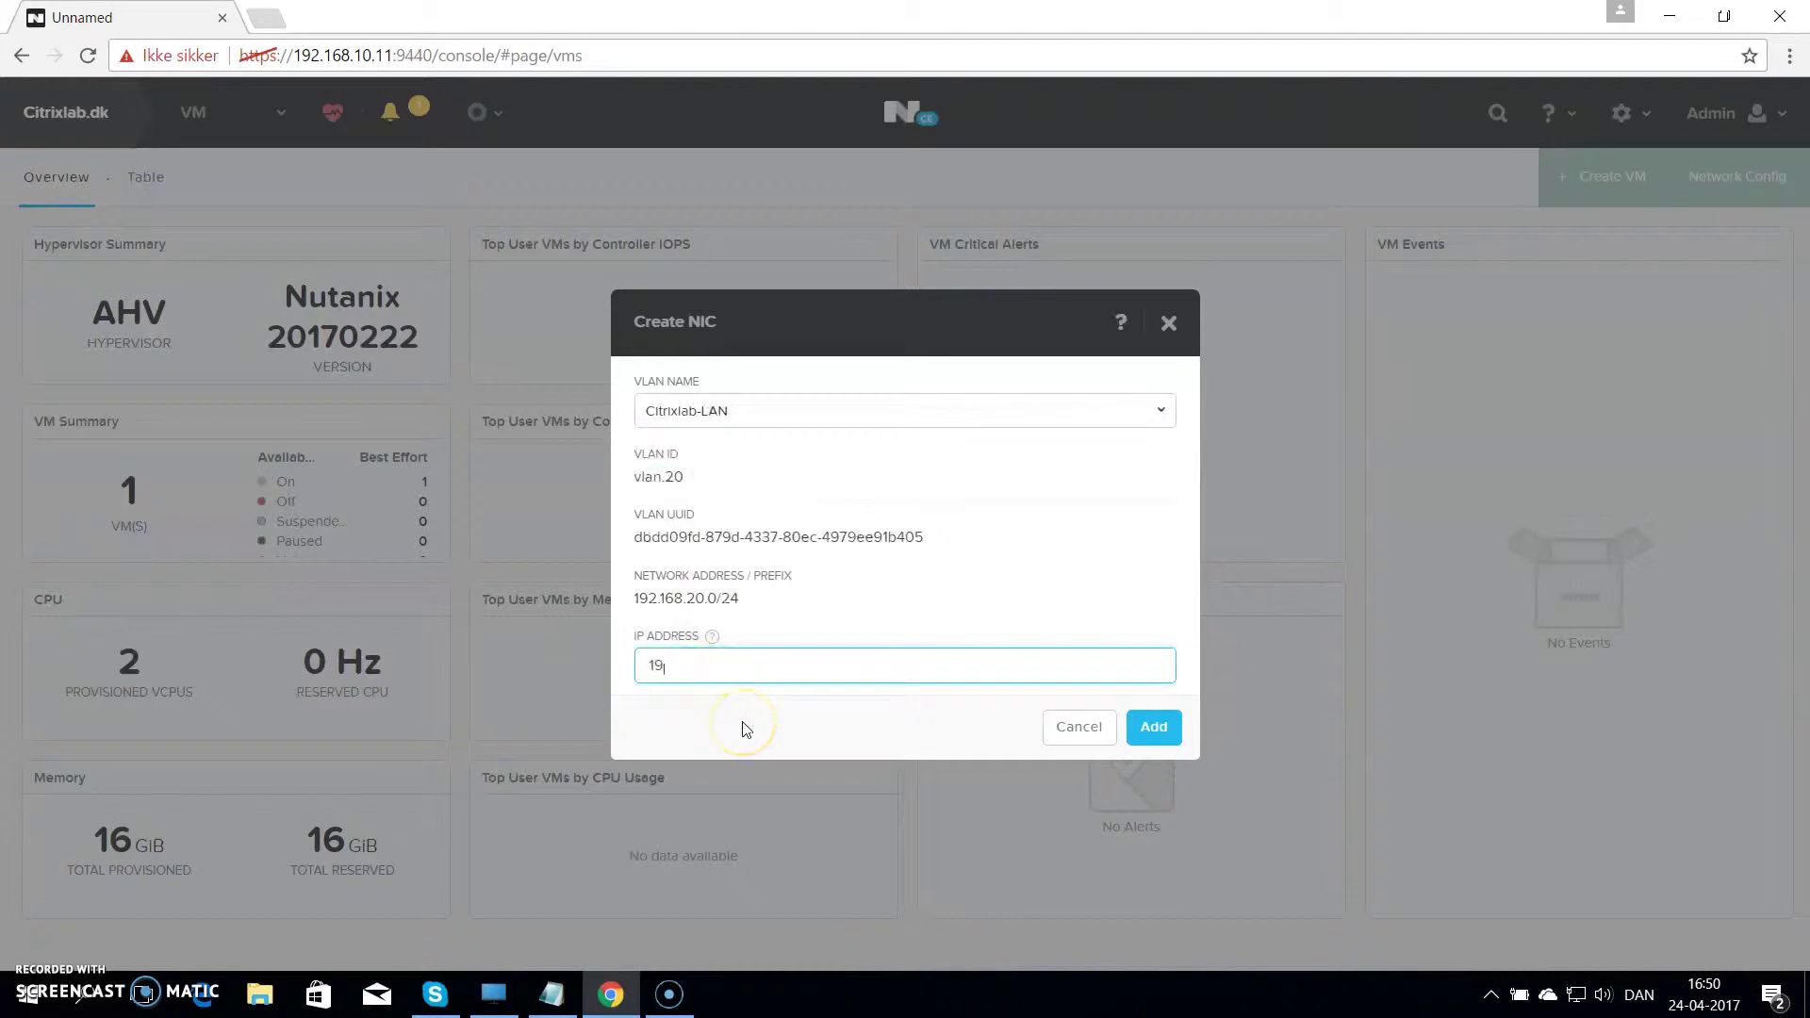
type("2.168.20.10")
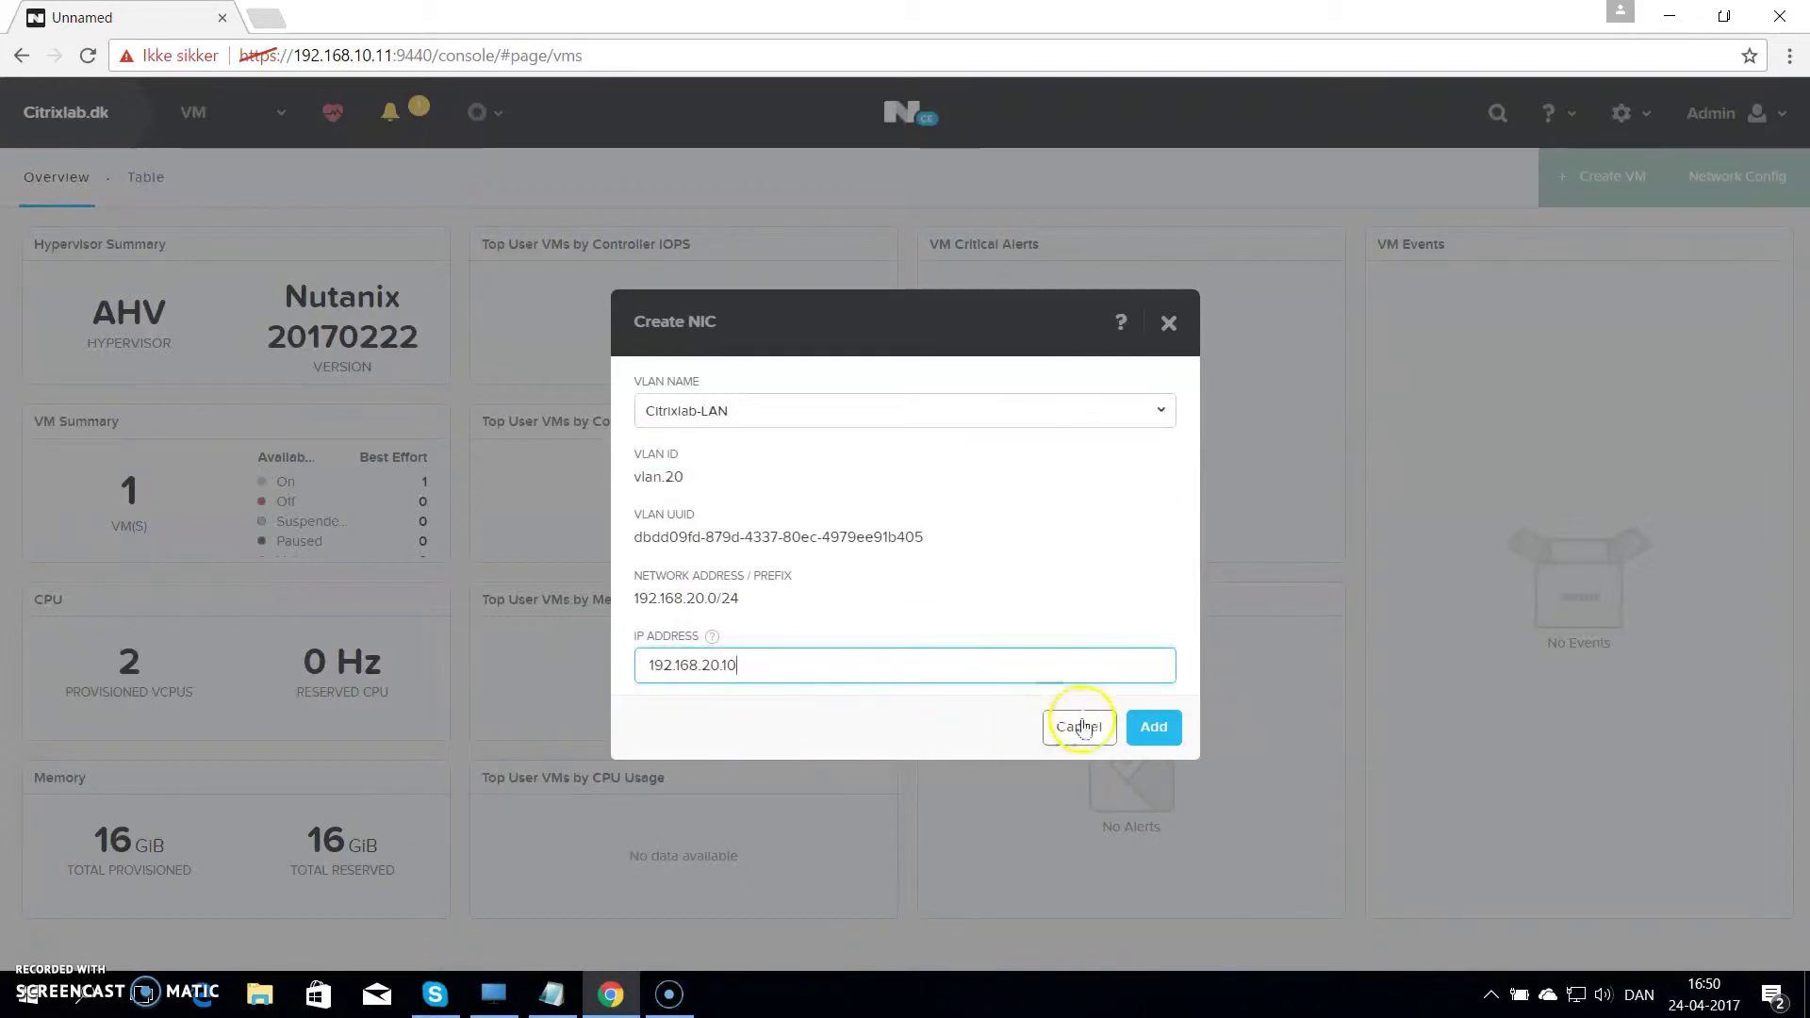
left_click(1155, 727)
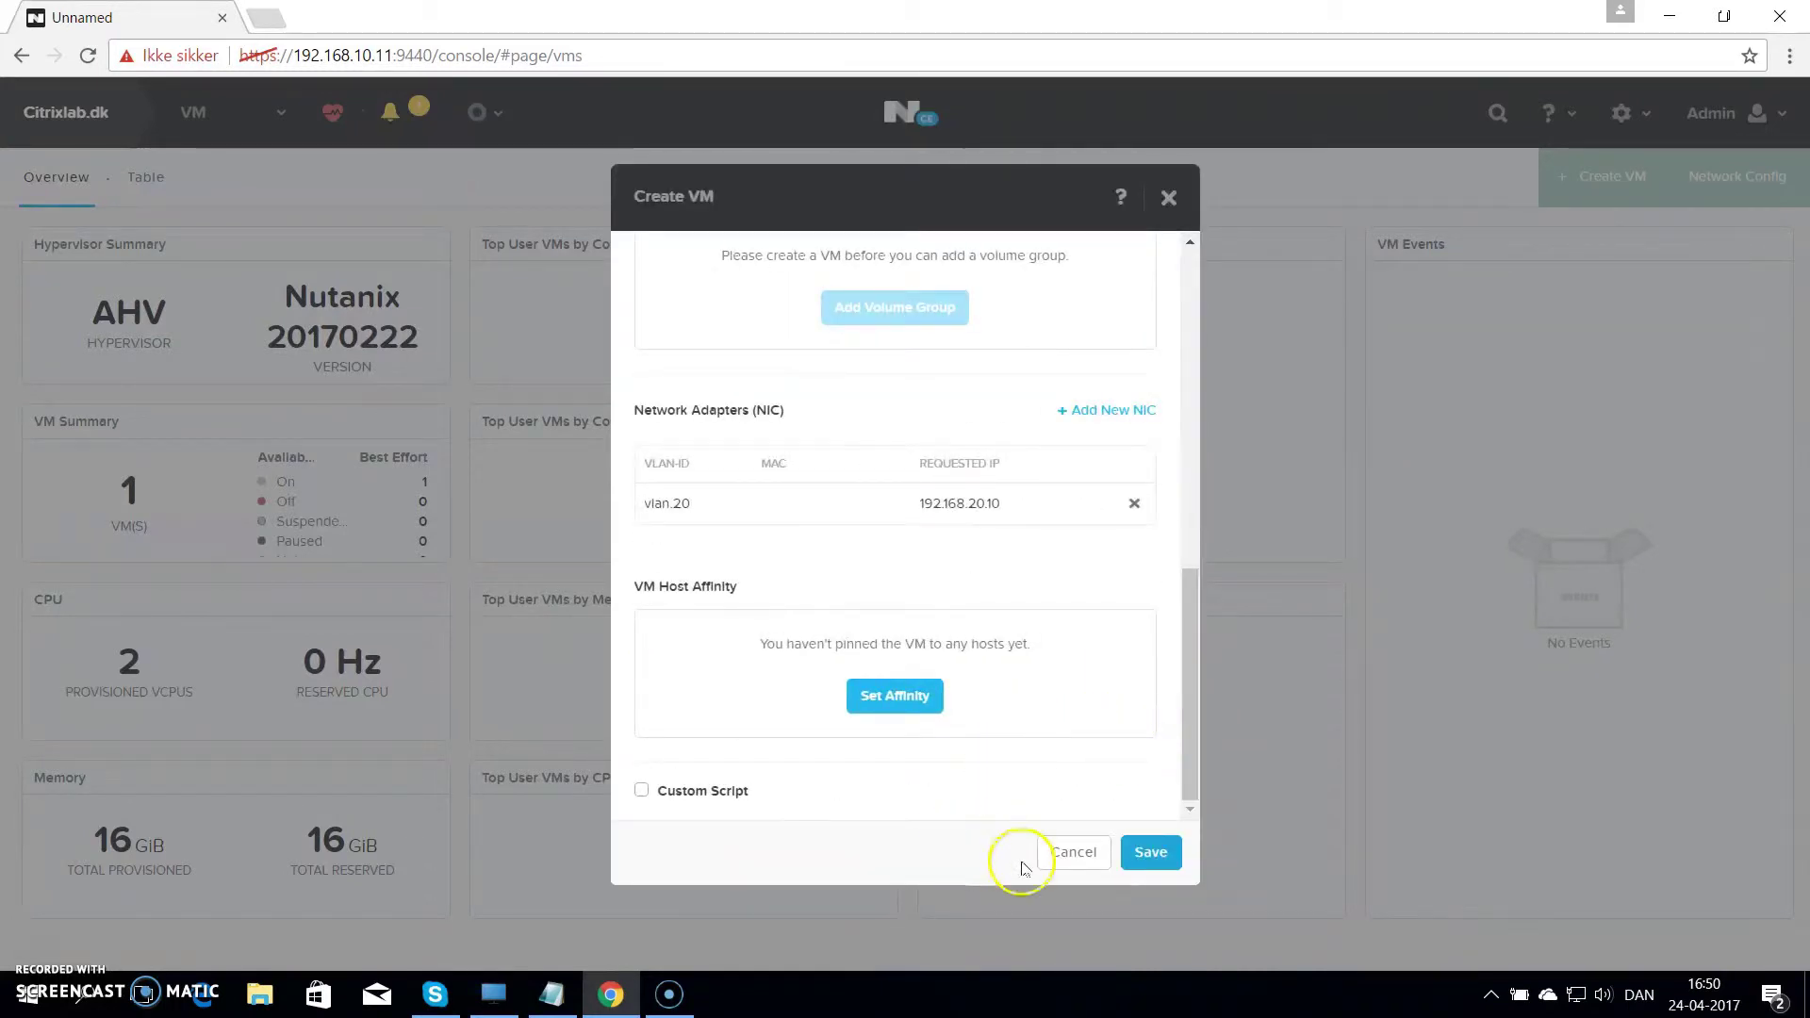
left_click(1147, 865)
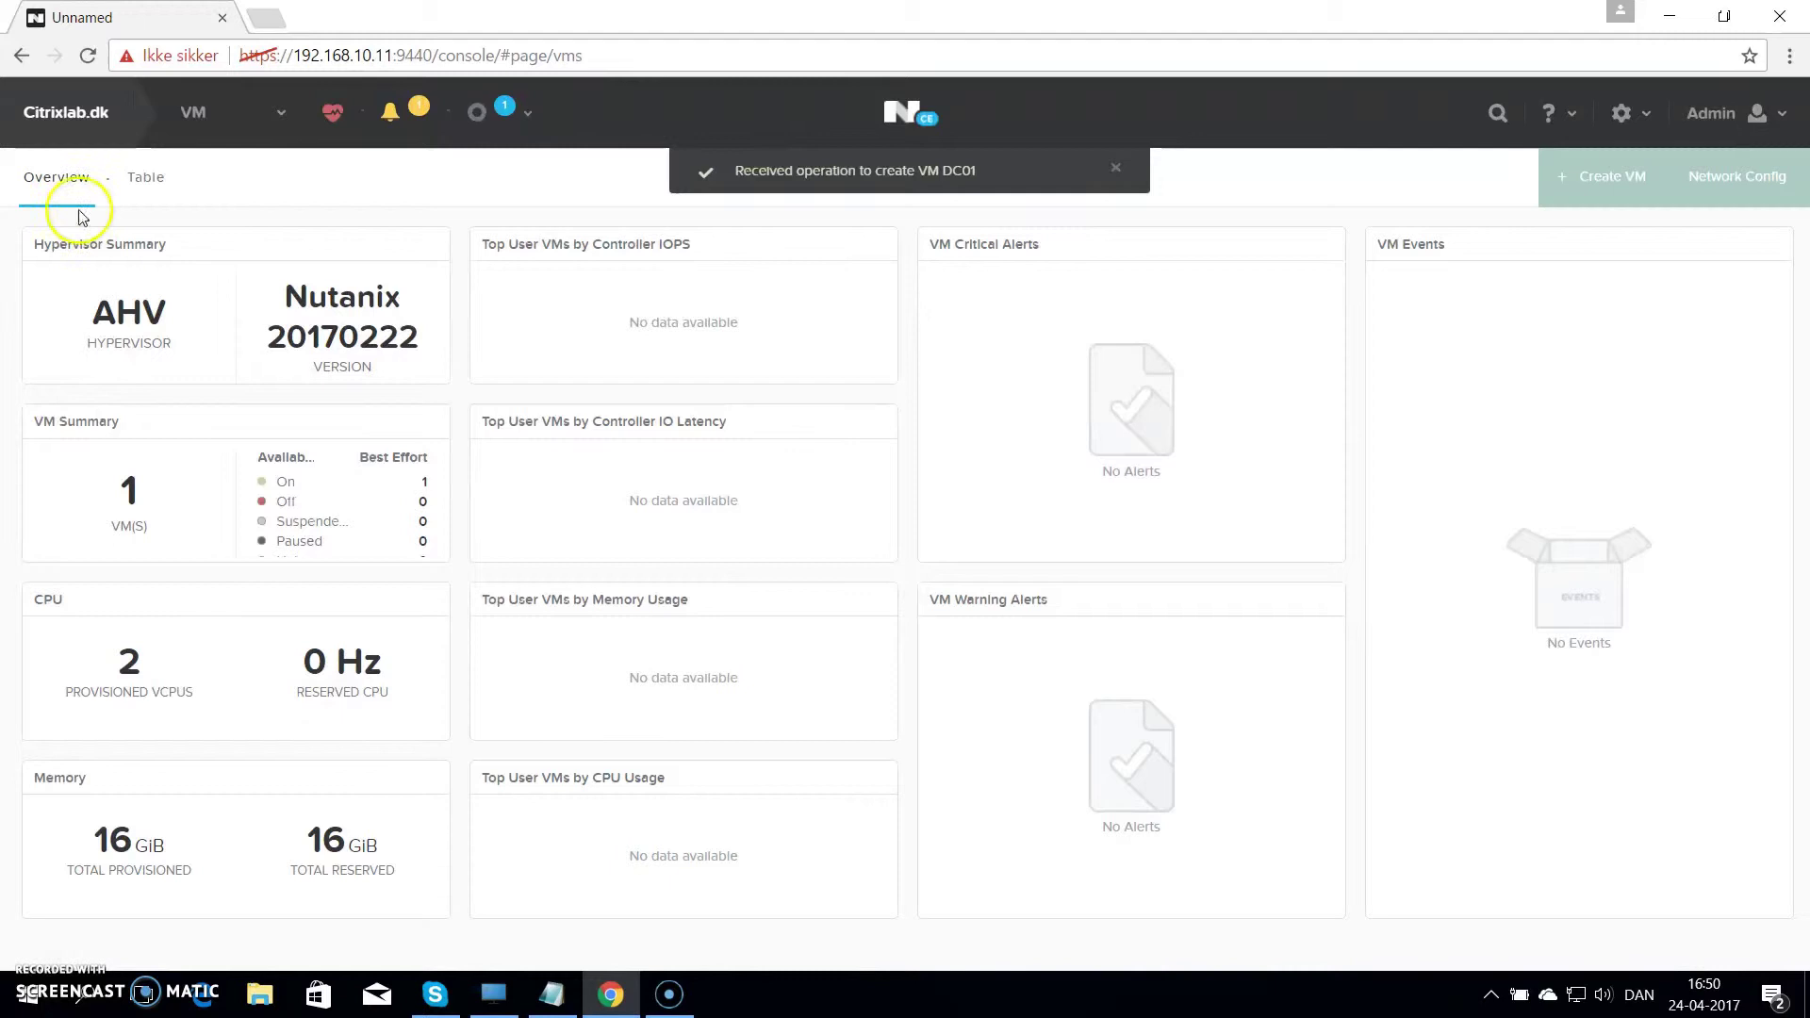
Step: Select DC01 in the VM table and power it on
left_click(145, 181)
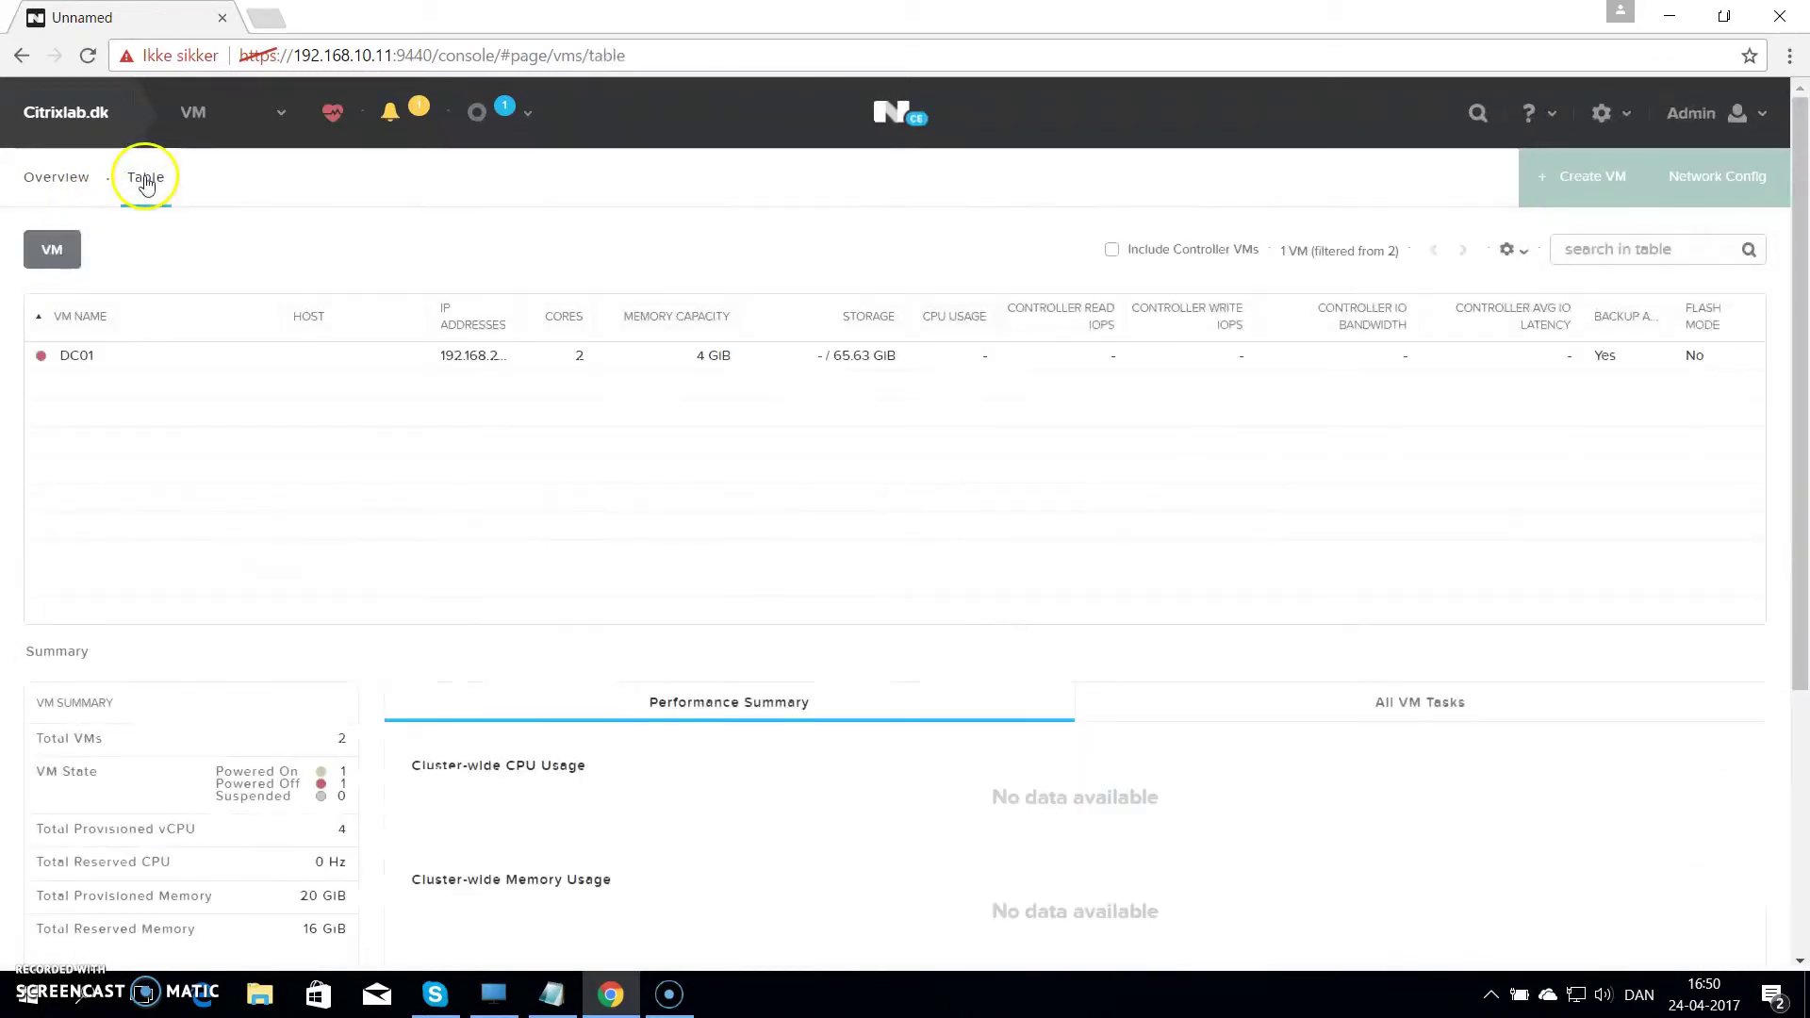
left_click(136, 364)
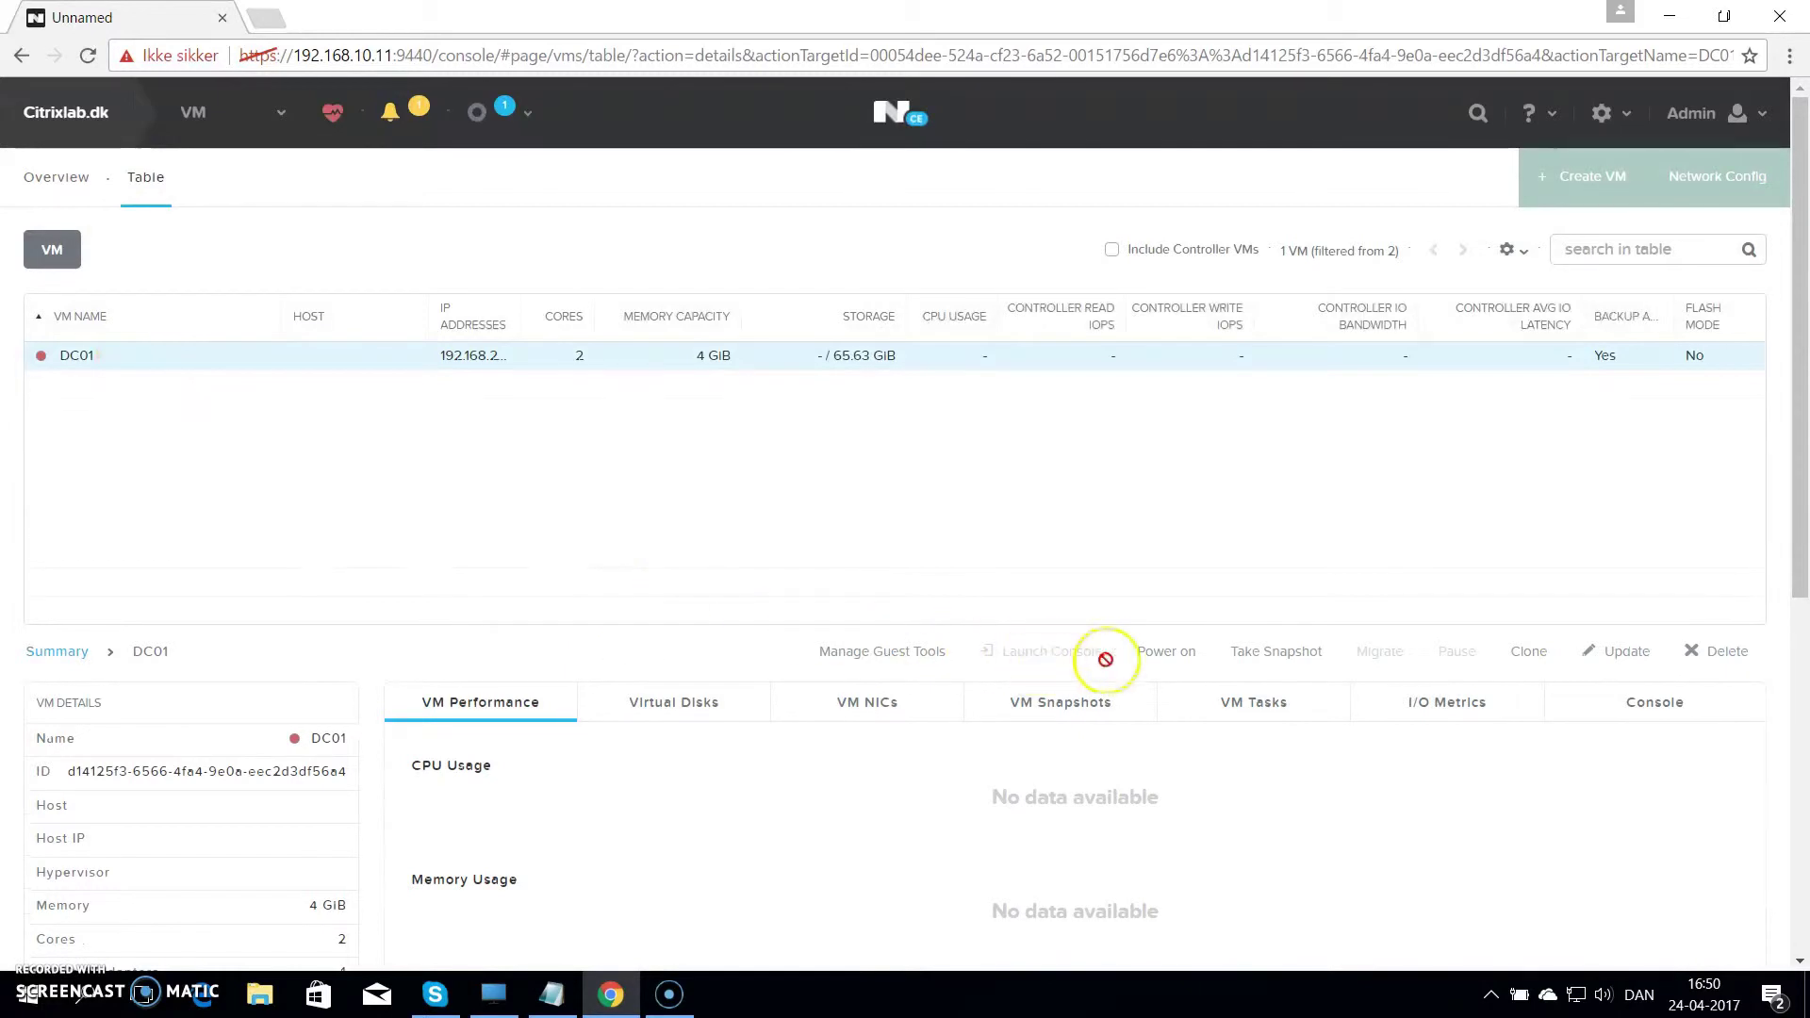
left_click(1173, 659)
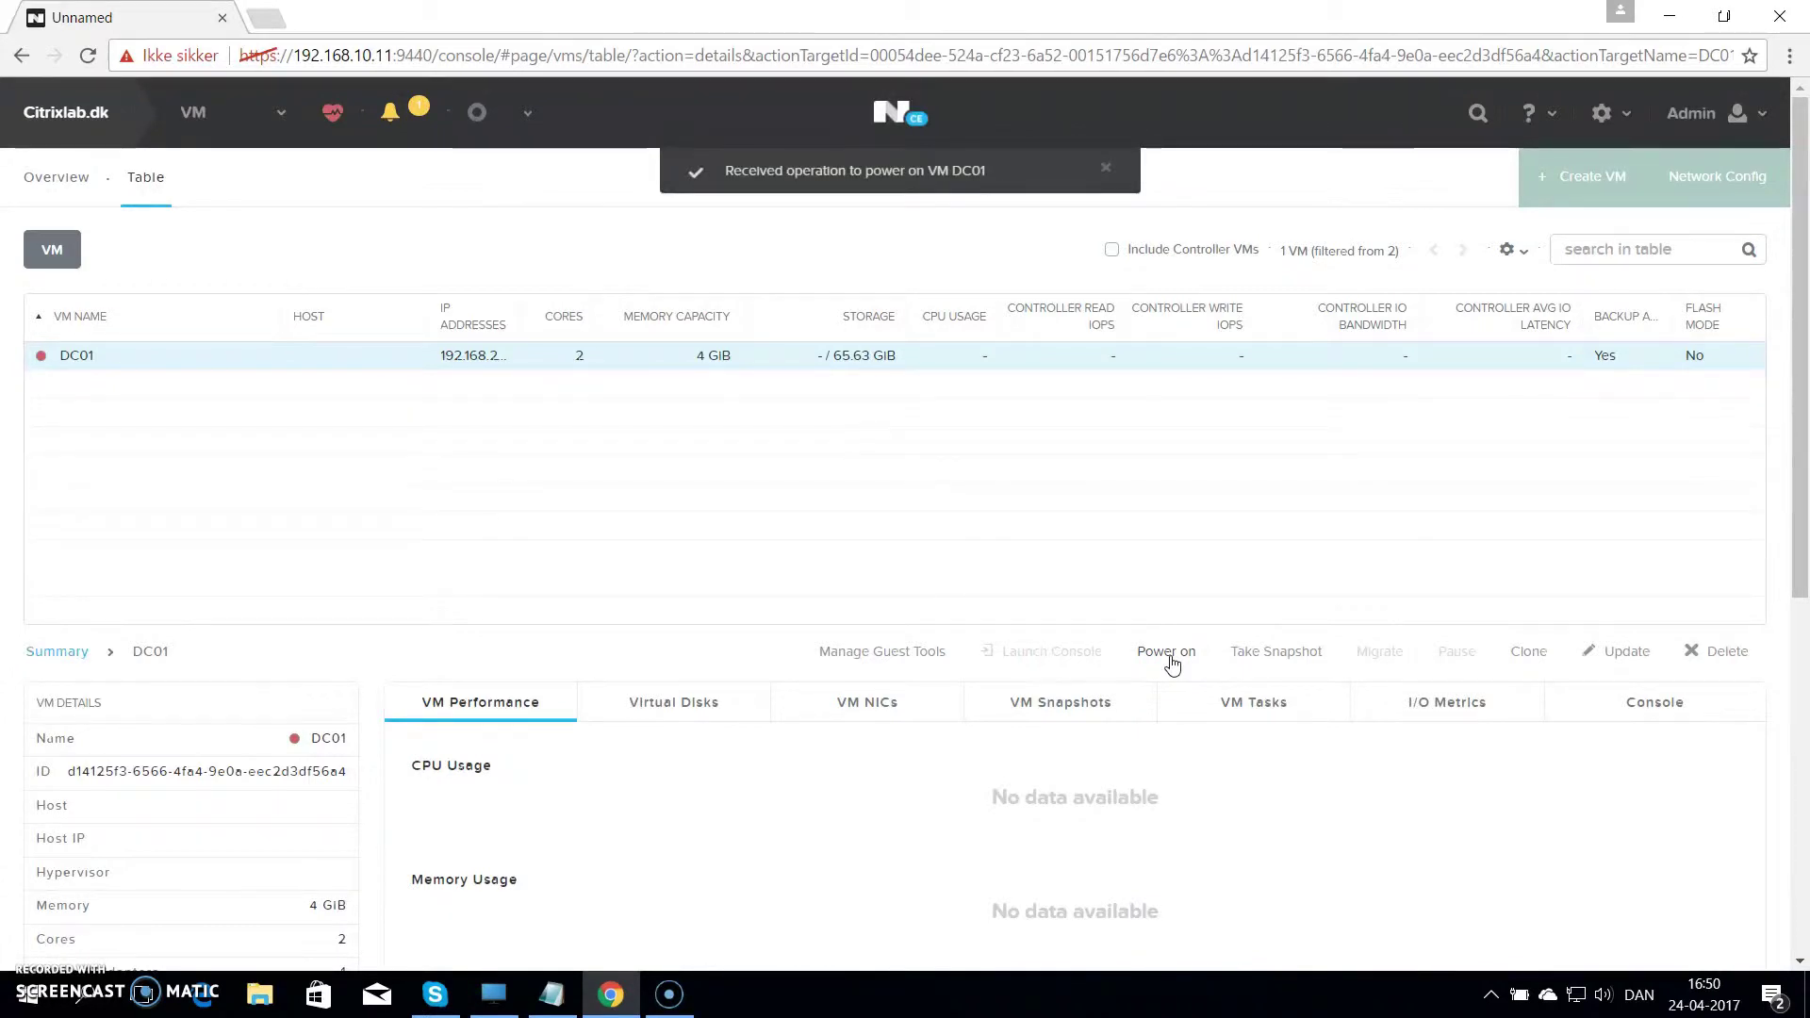
left_click(1214, 556)
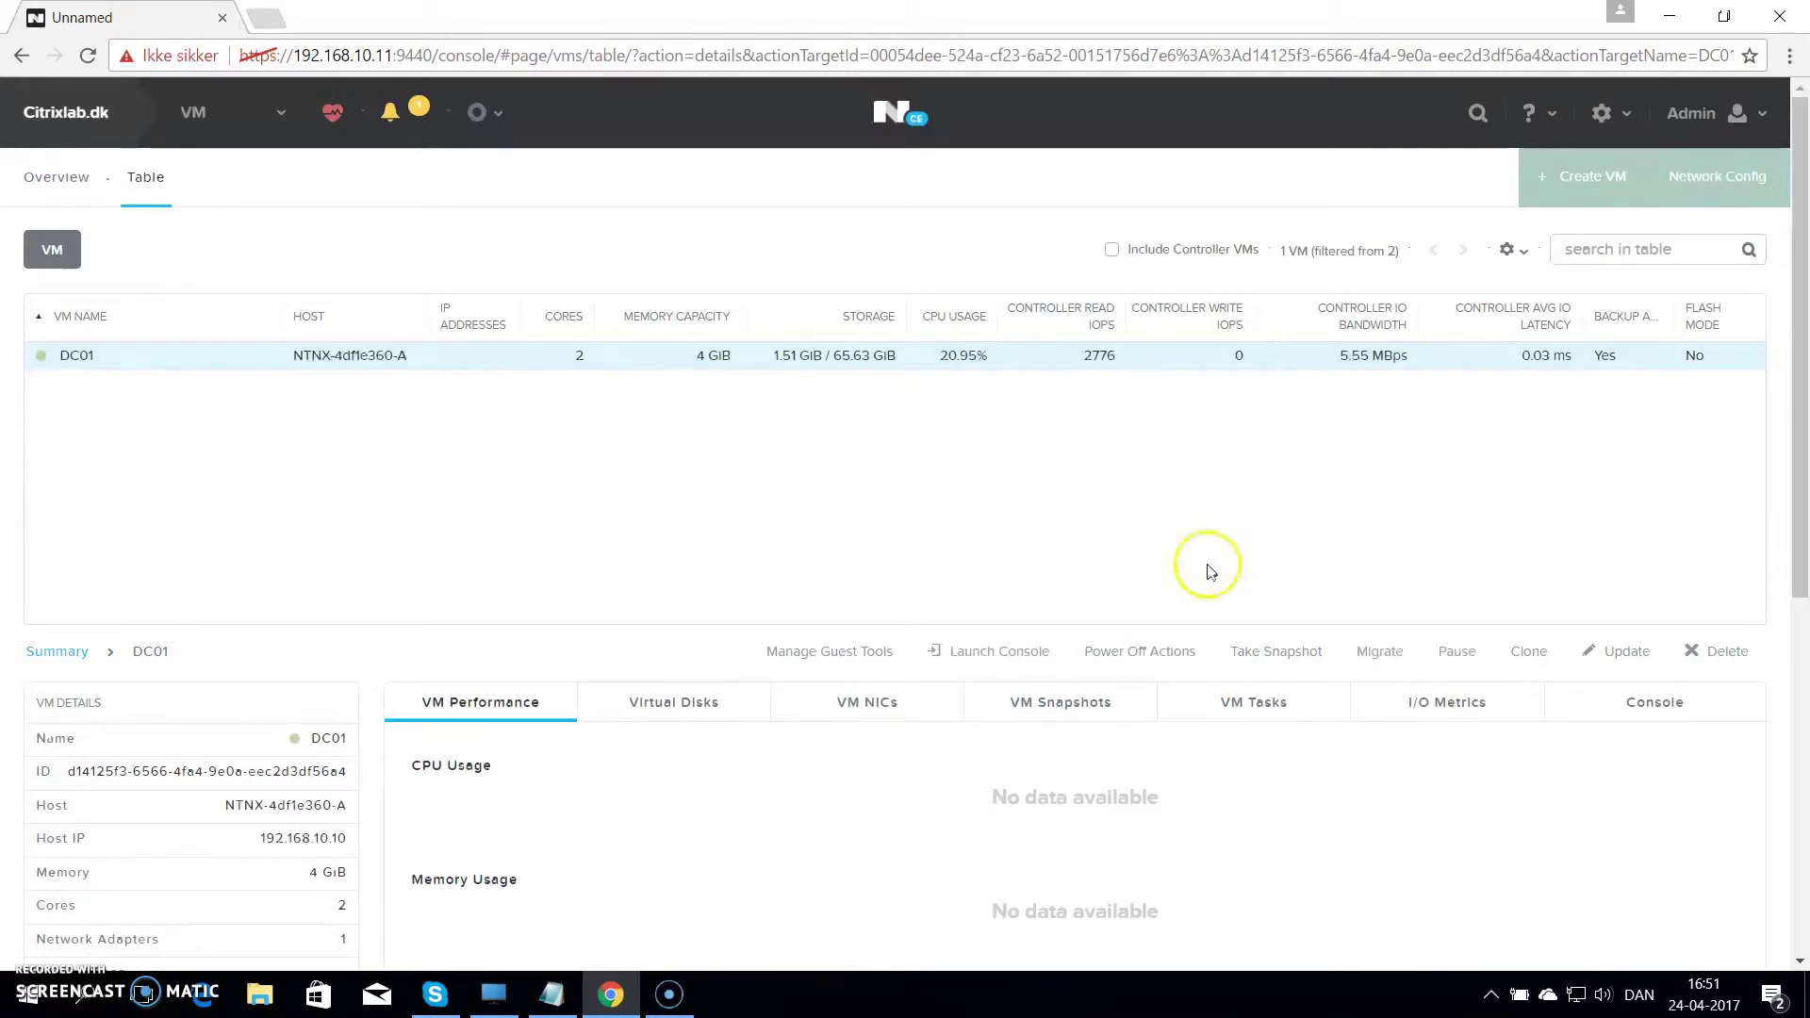
Step: Launch DC01's console and set Setup to Danish (Denmark) format and Danish keyboard
left_click(1007, 652)
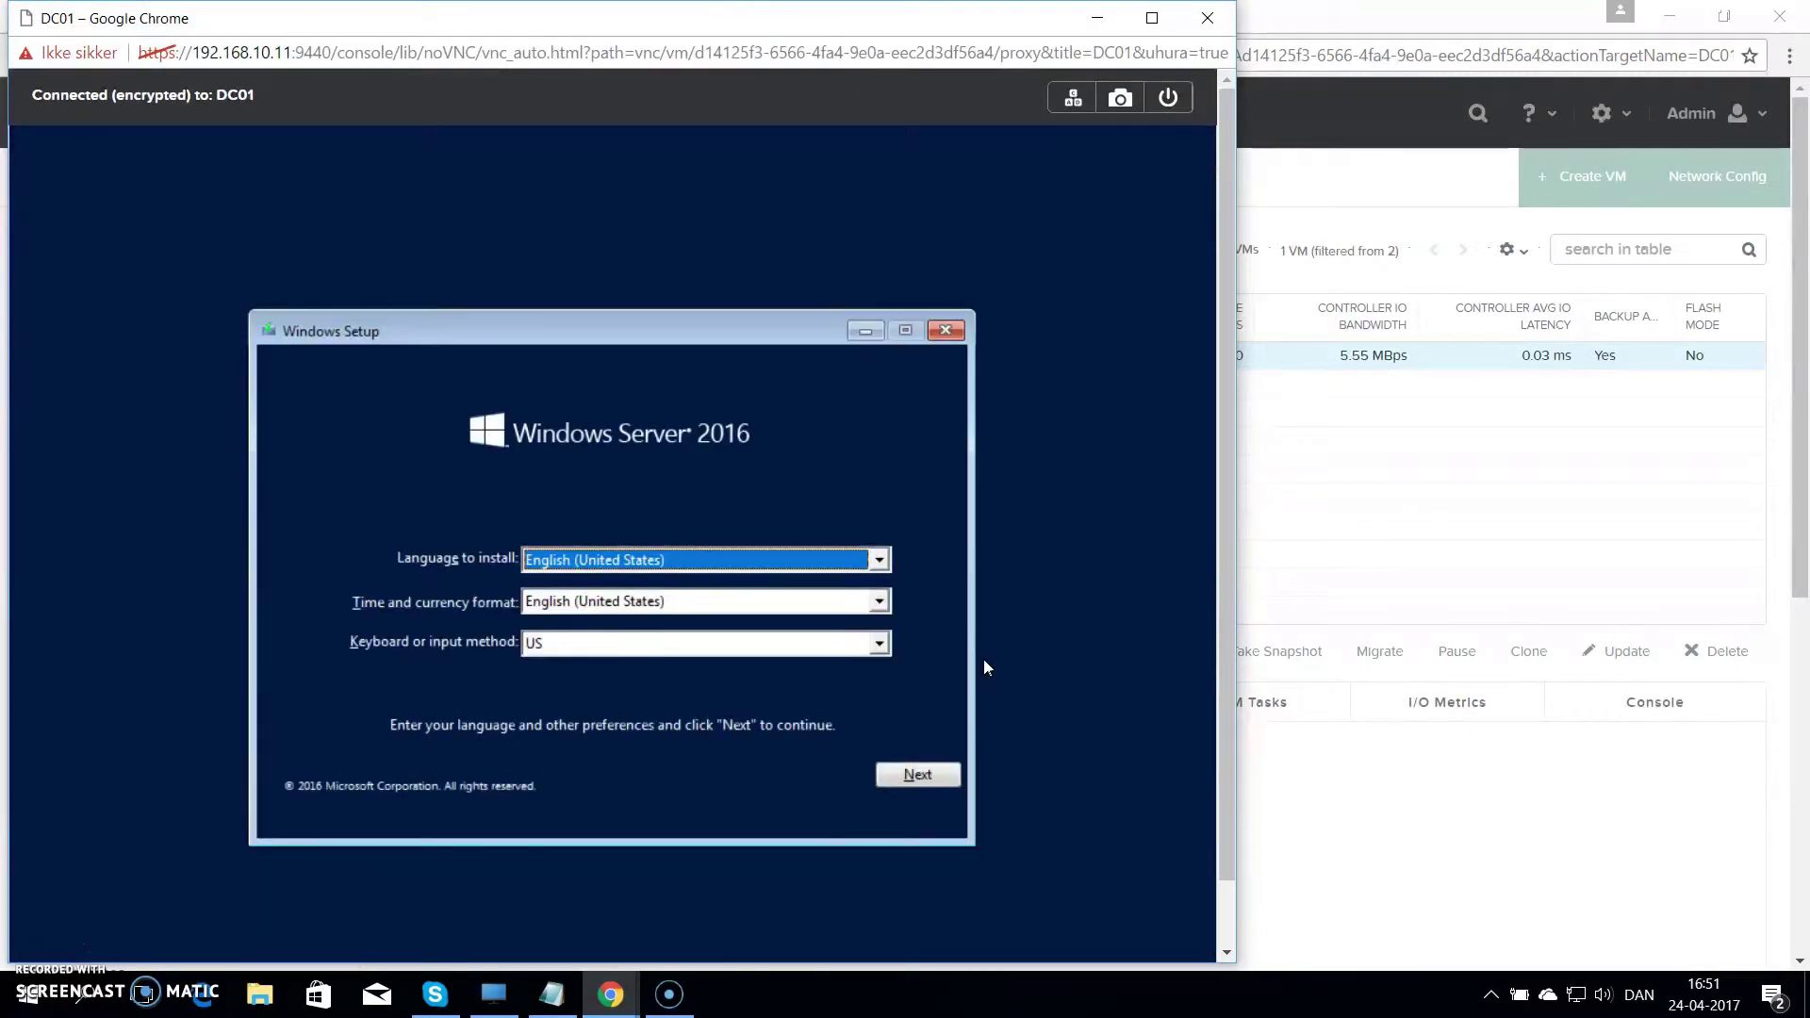
left_click(792, 525)
key("Tab")
key("d")
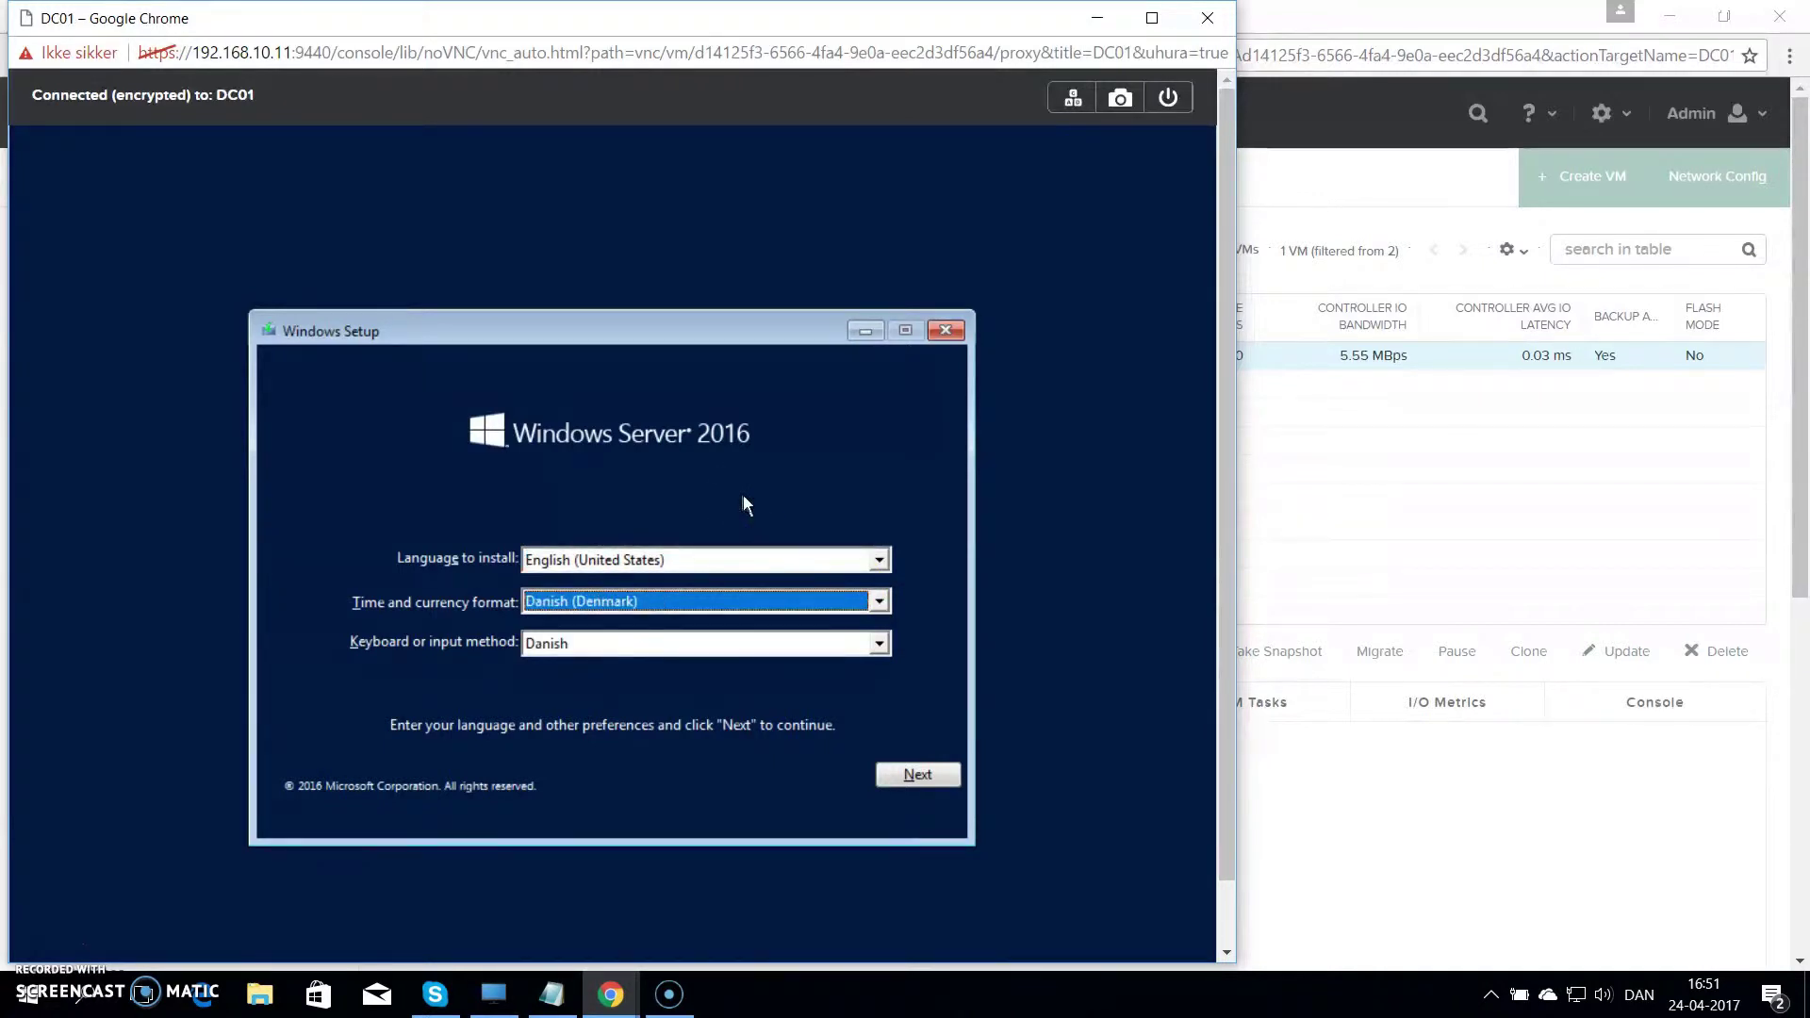
key("Return")
left_click(659, 571)
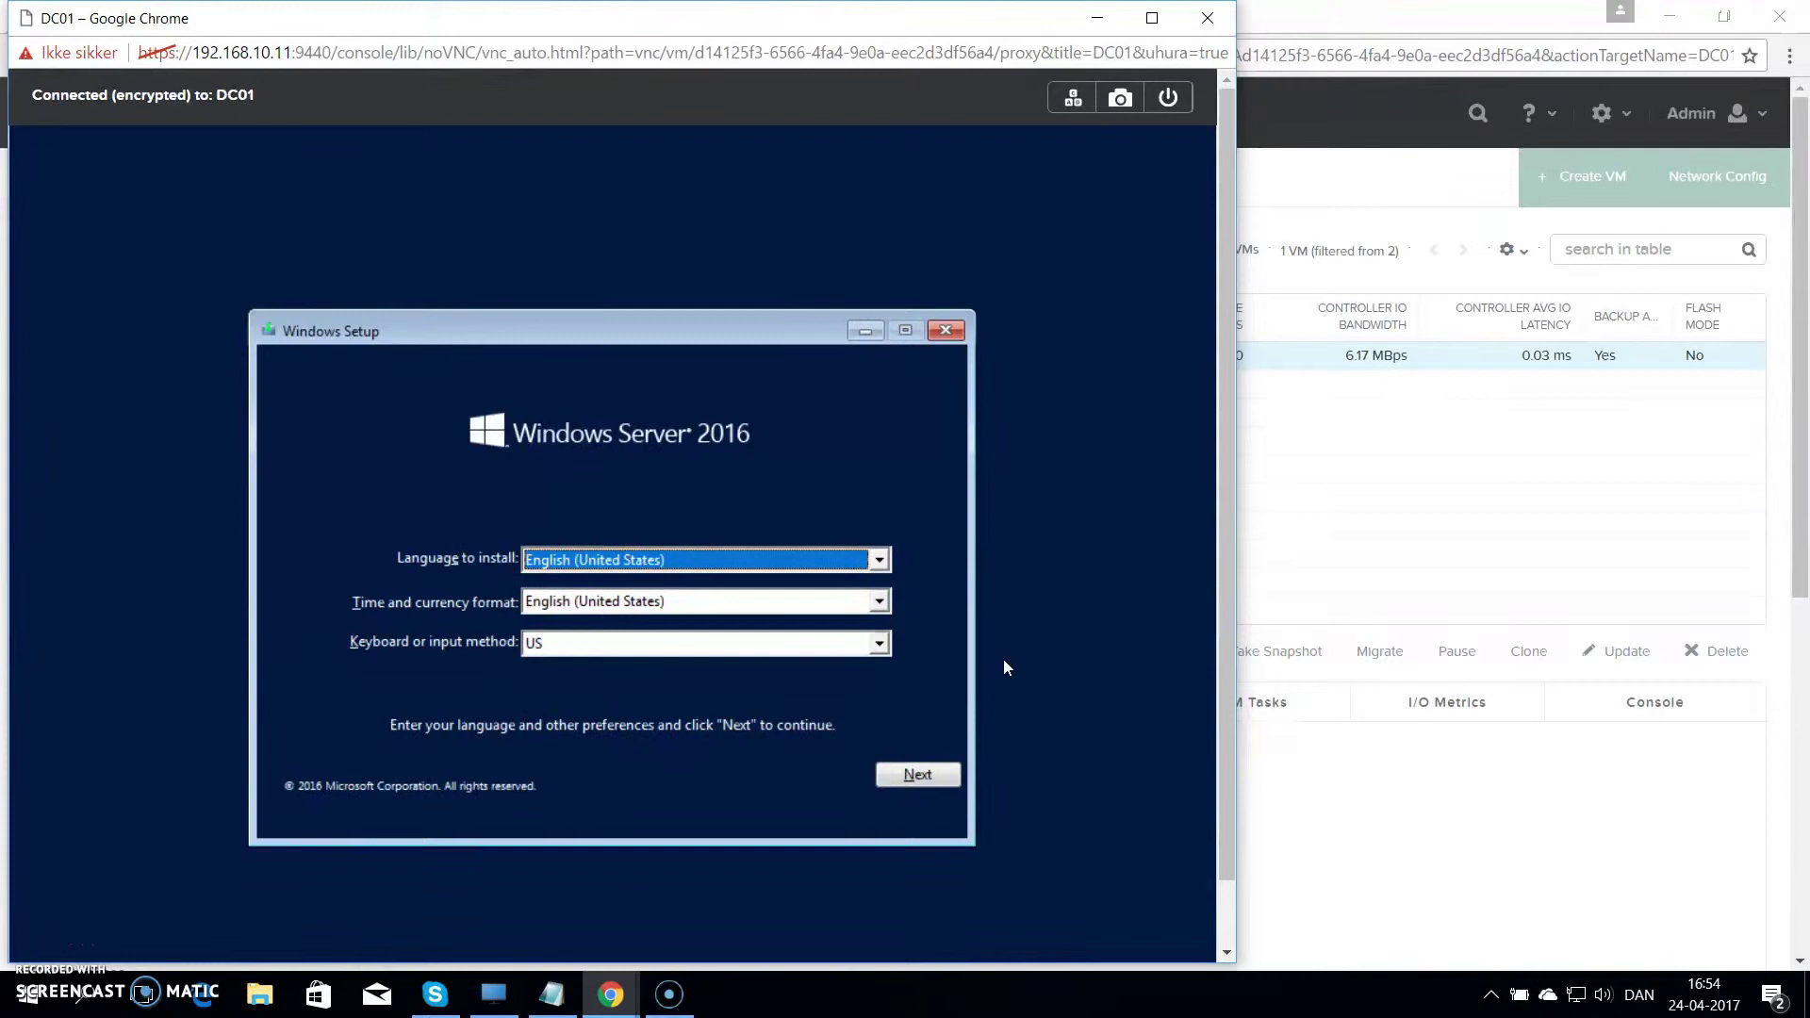
key("Tab")
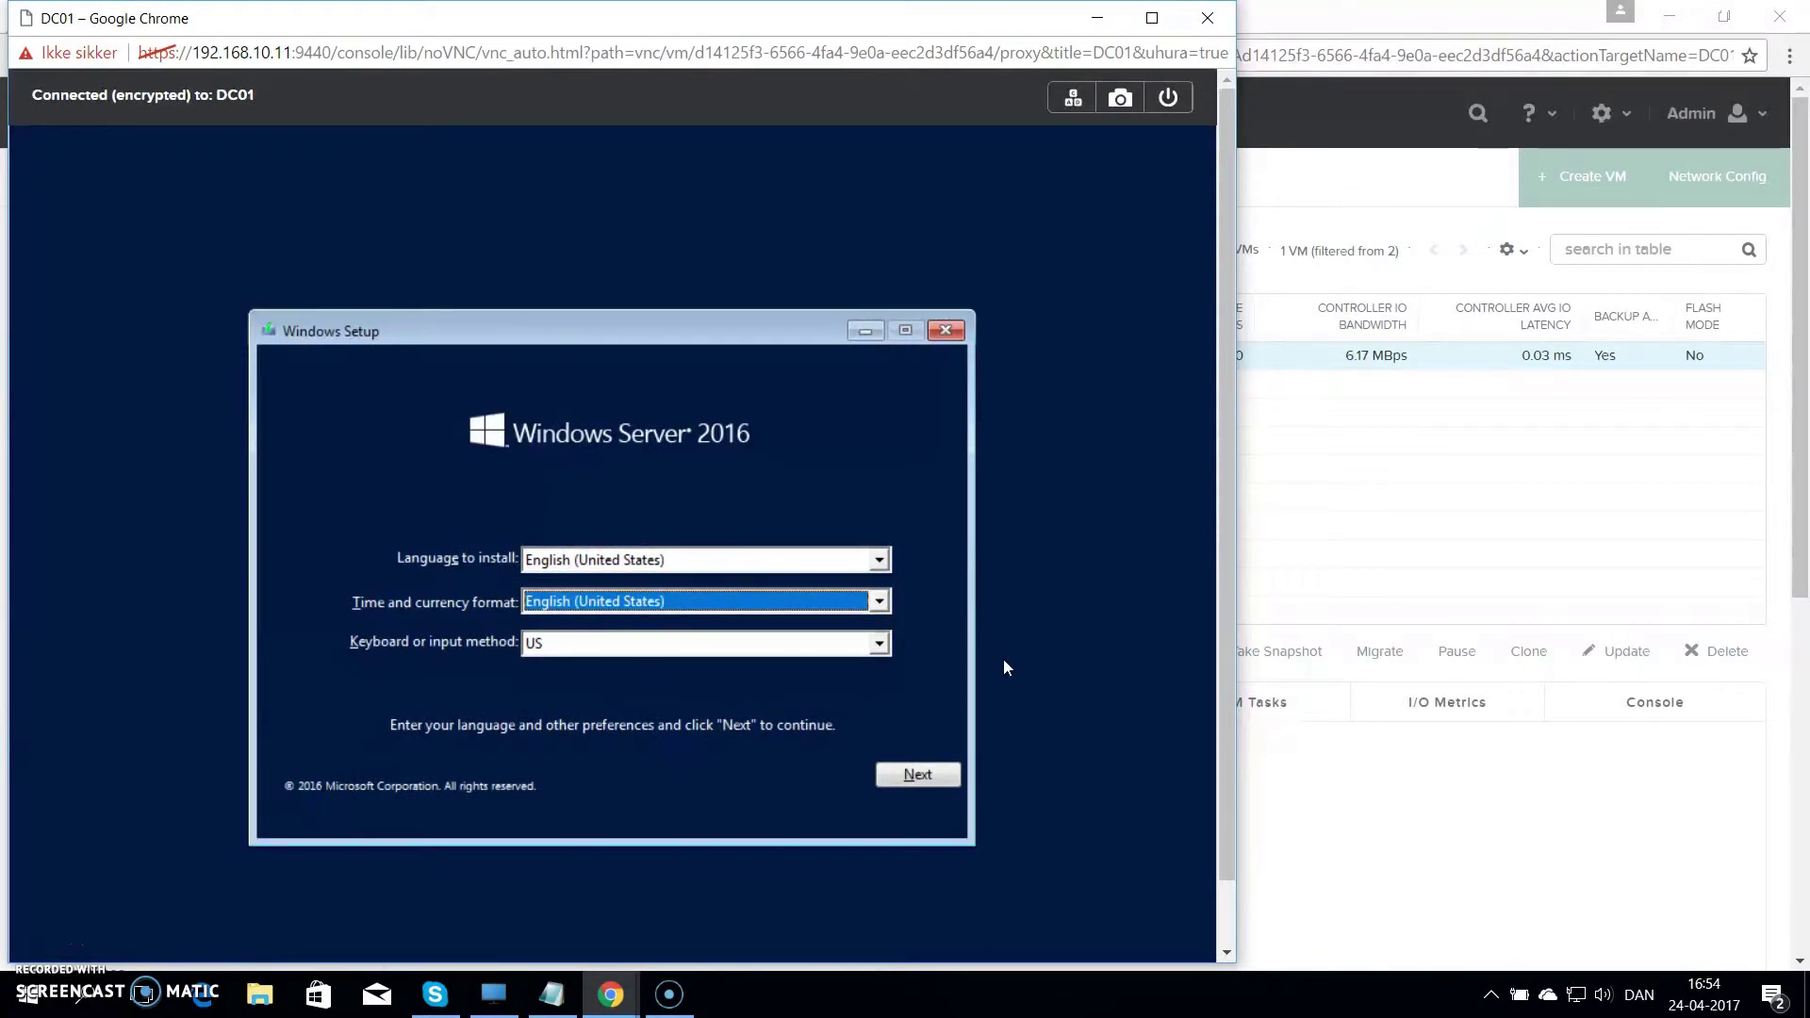
key("d")
left_click(907, 773)
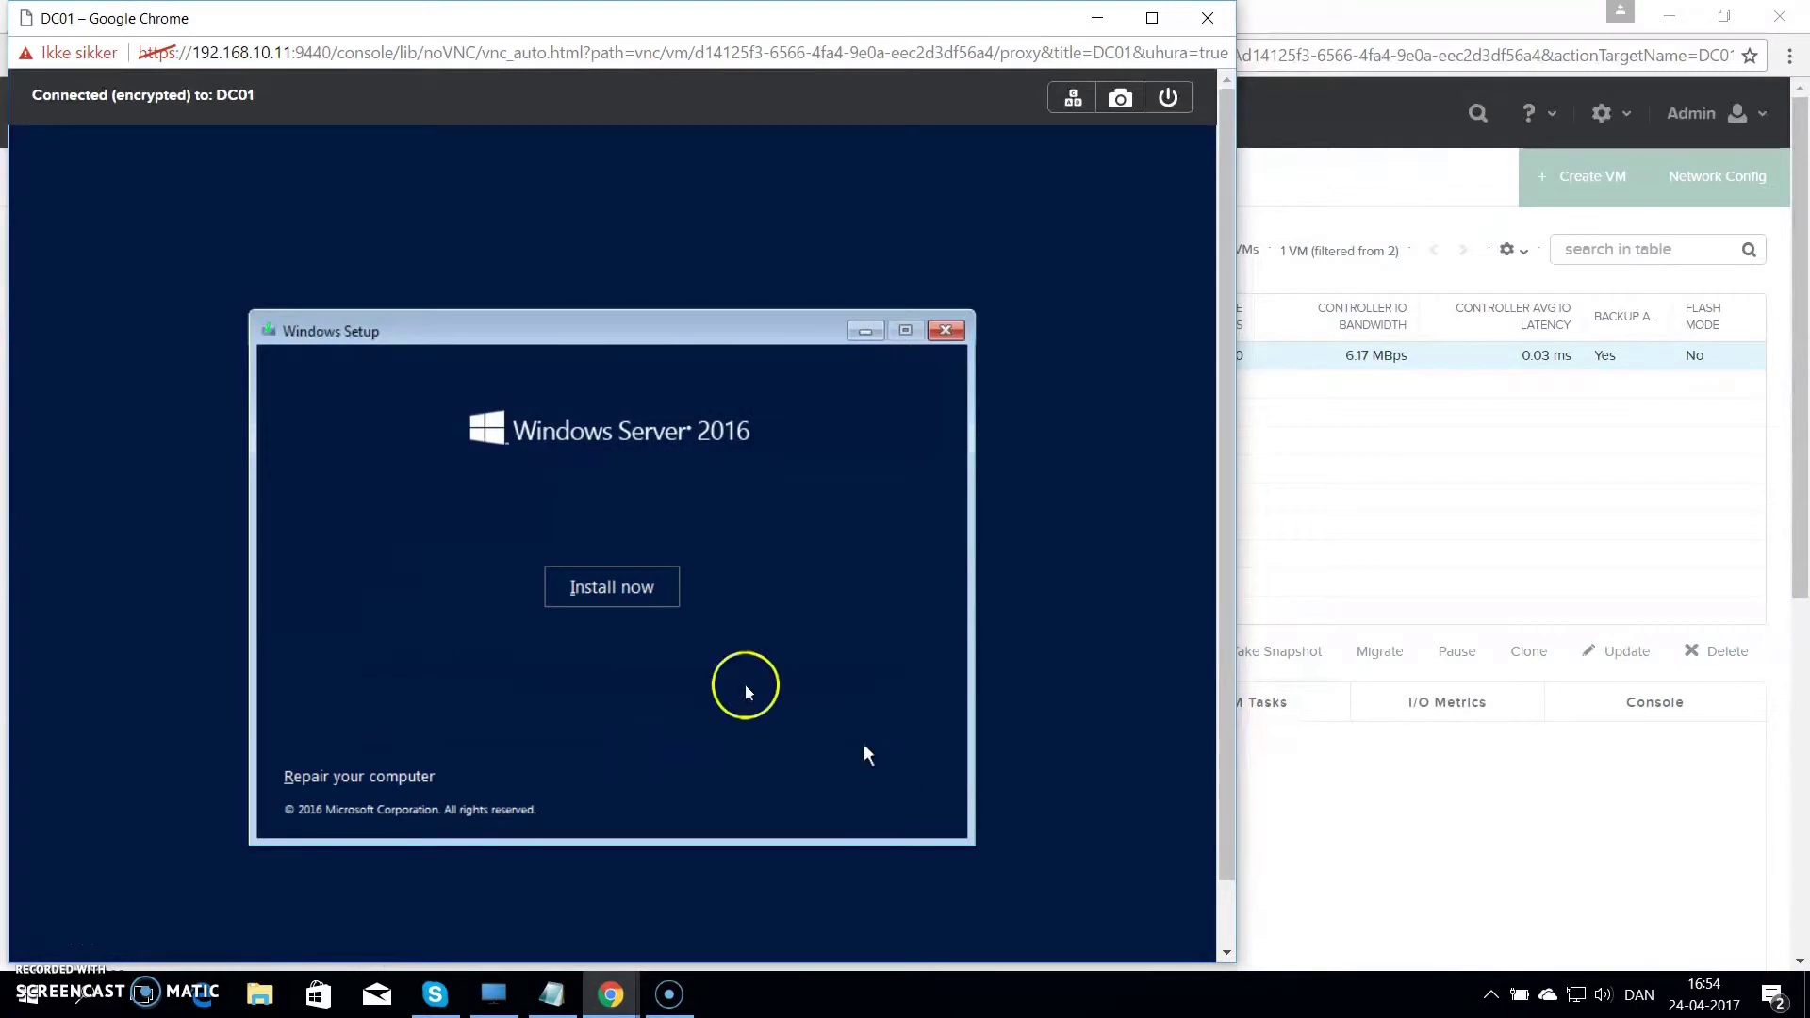
Step: Start a custom install of Standard (Desktop Experience) after accepting the license terms
left_click(655, 596)
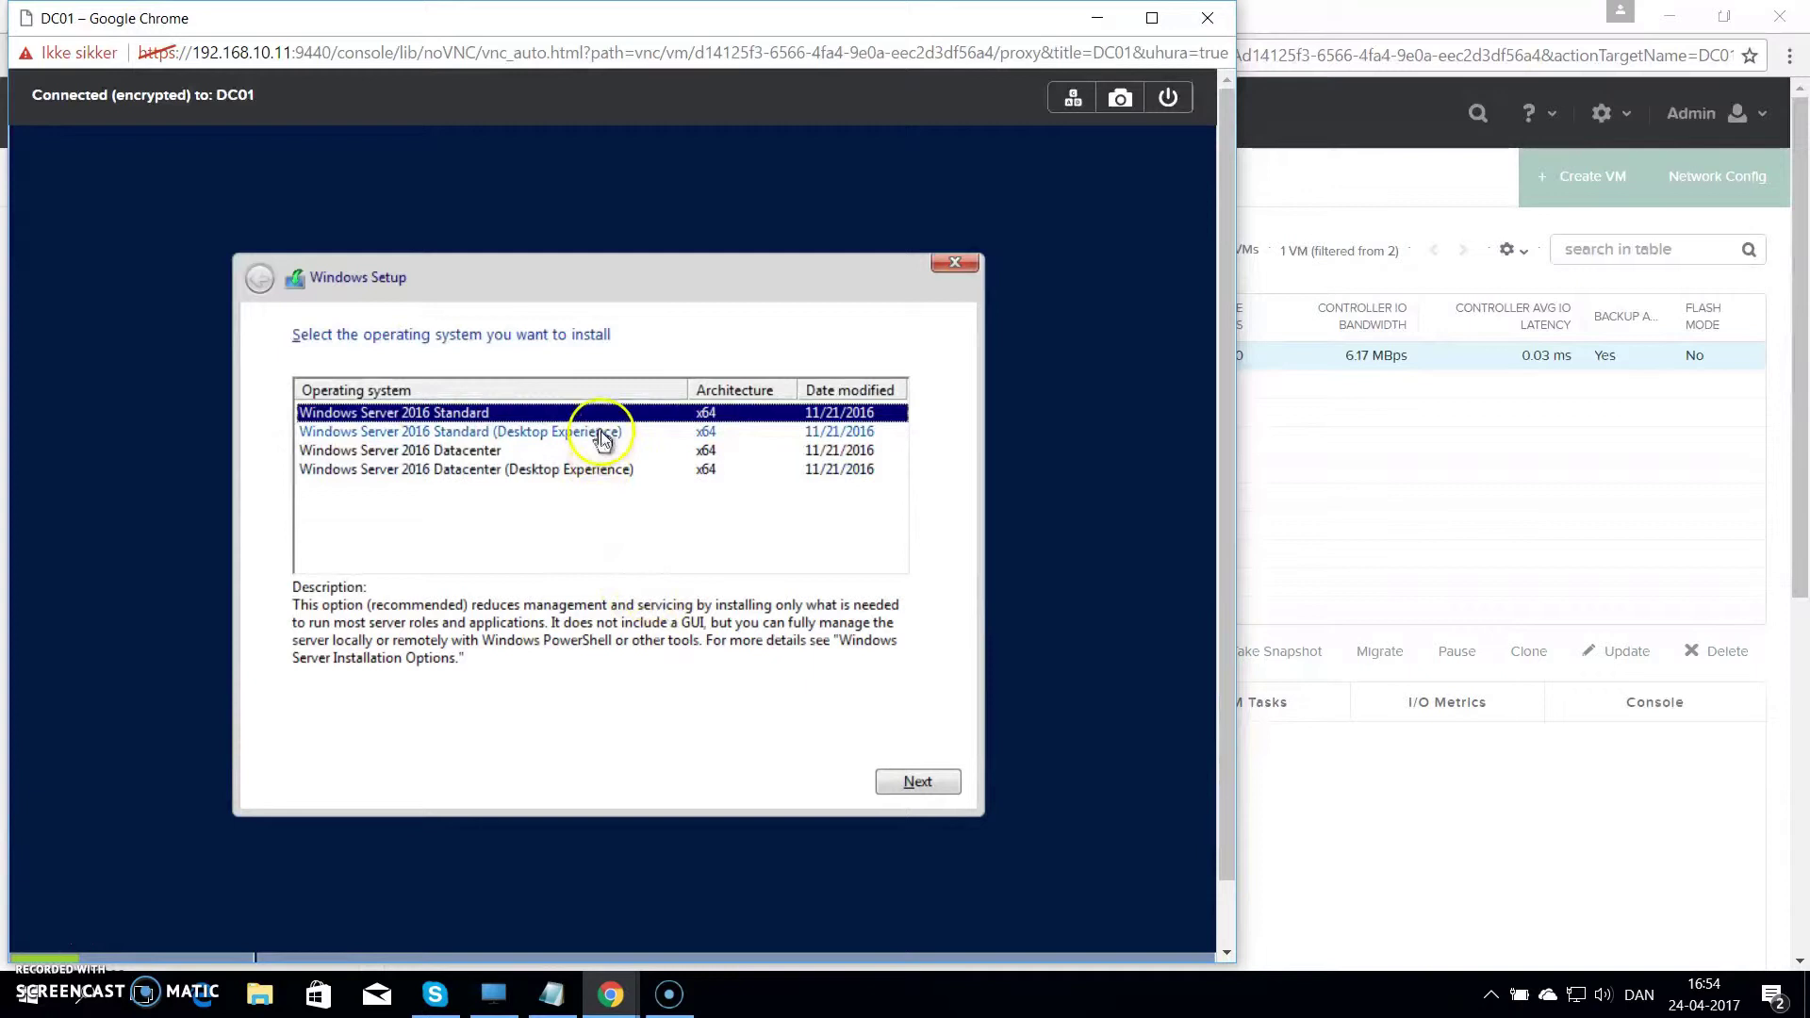
left_click(602, 432)
left_click(901, 781)
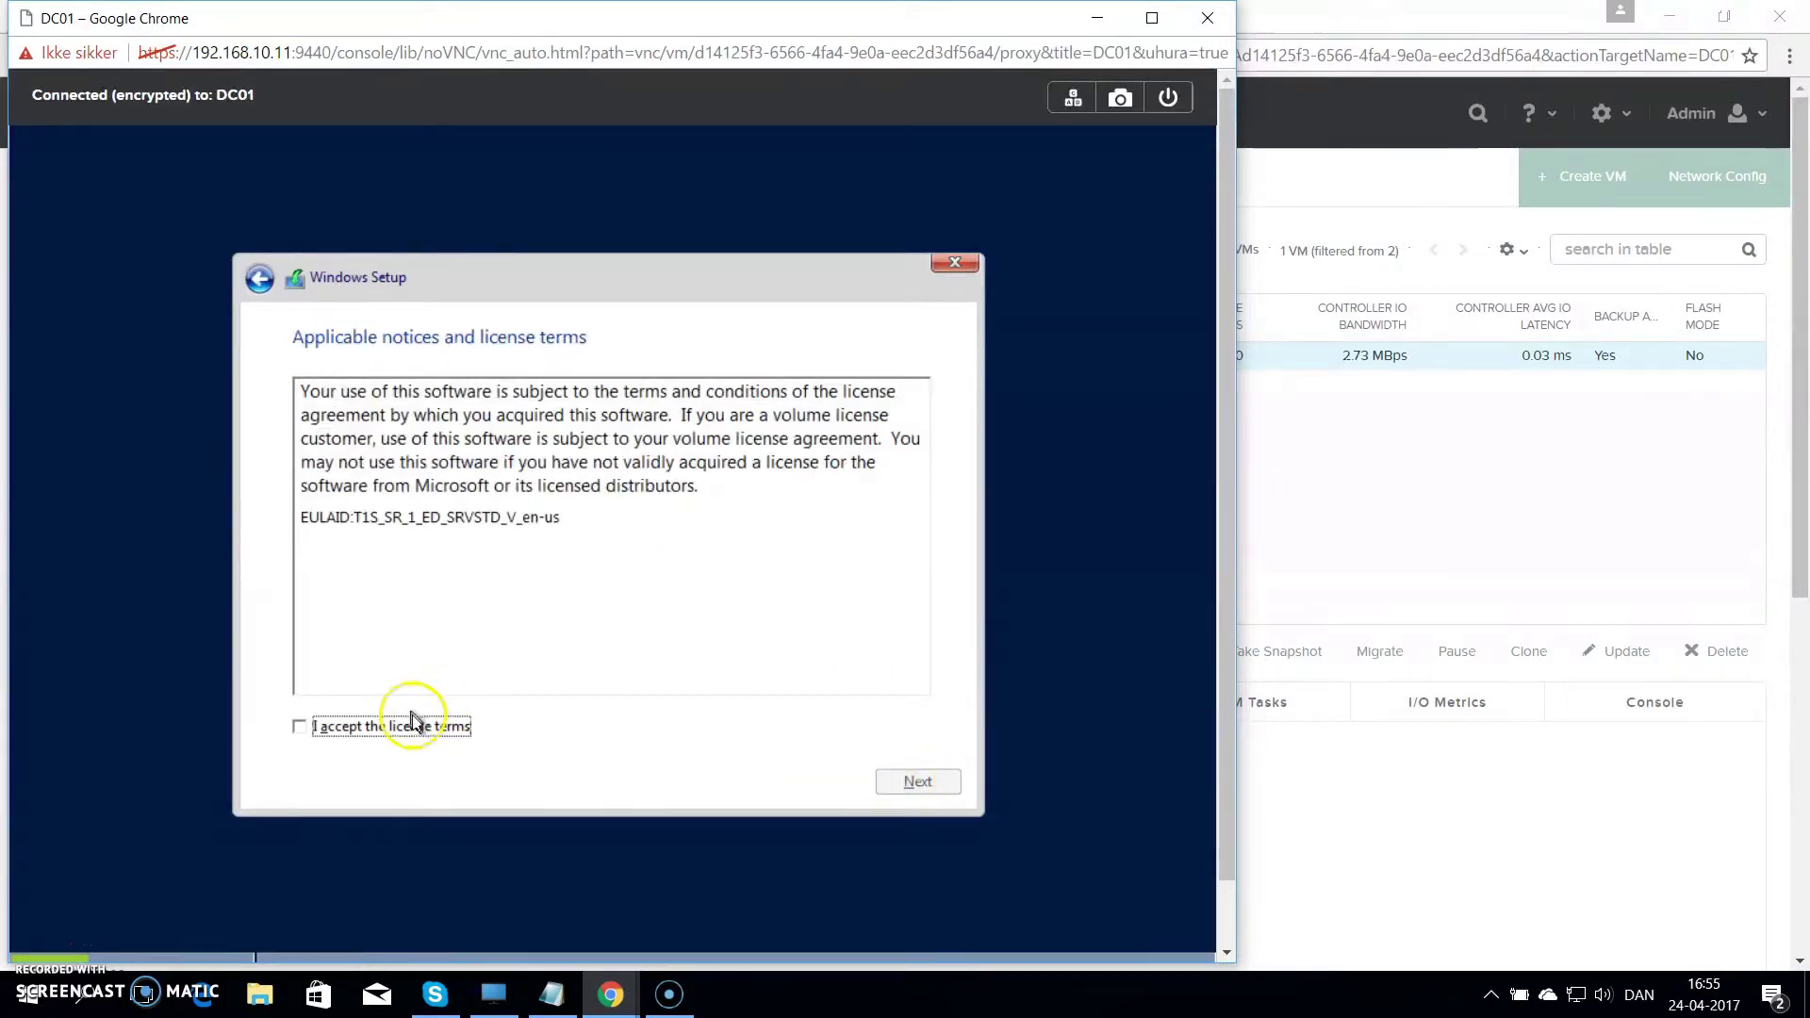
left_click(405, 727)
left_click(917, 780)
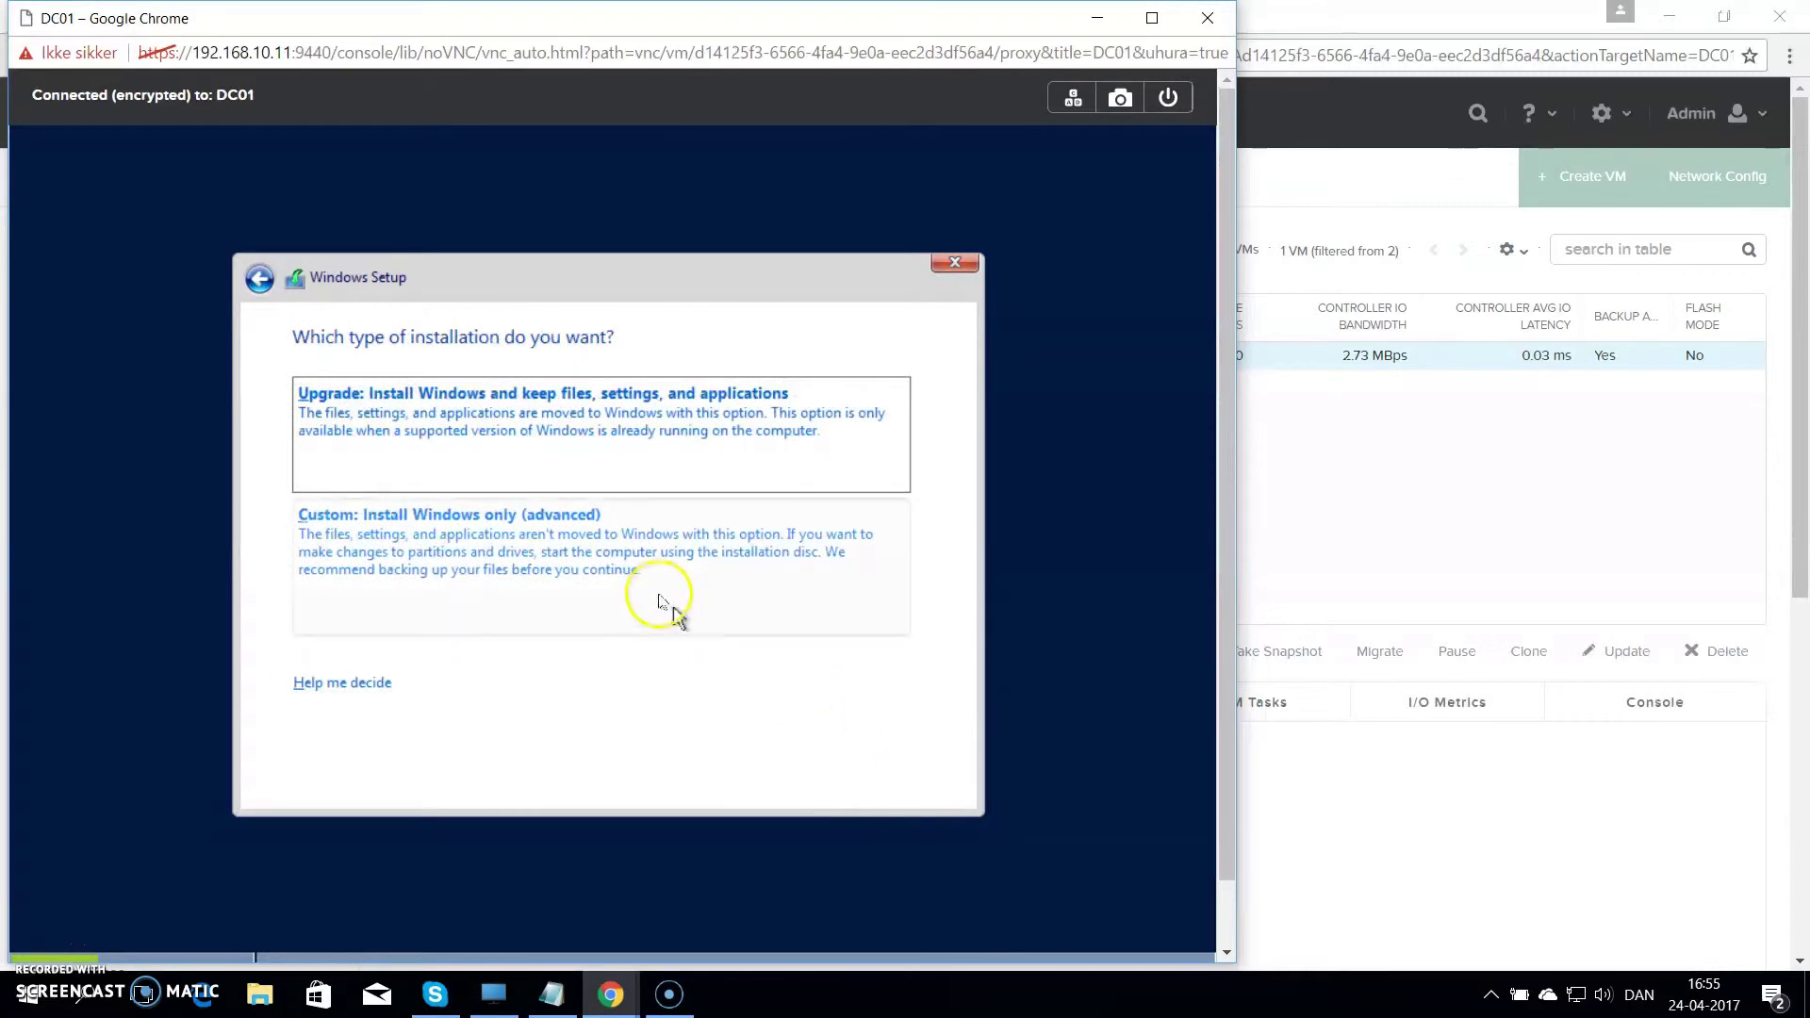
left_click(653, 590)
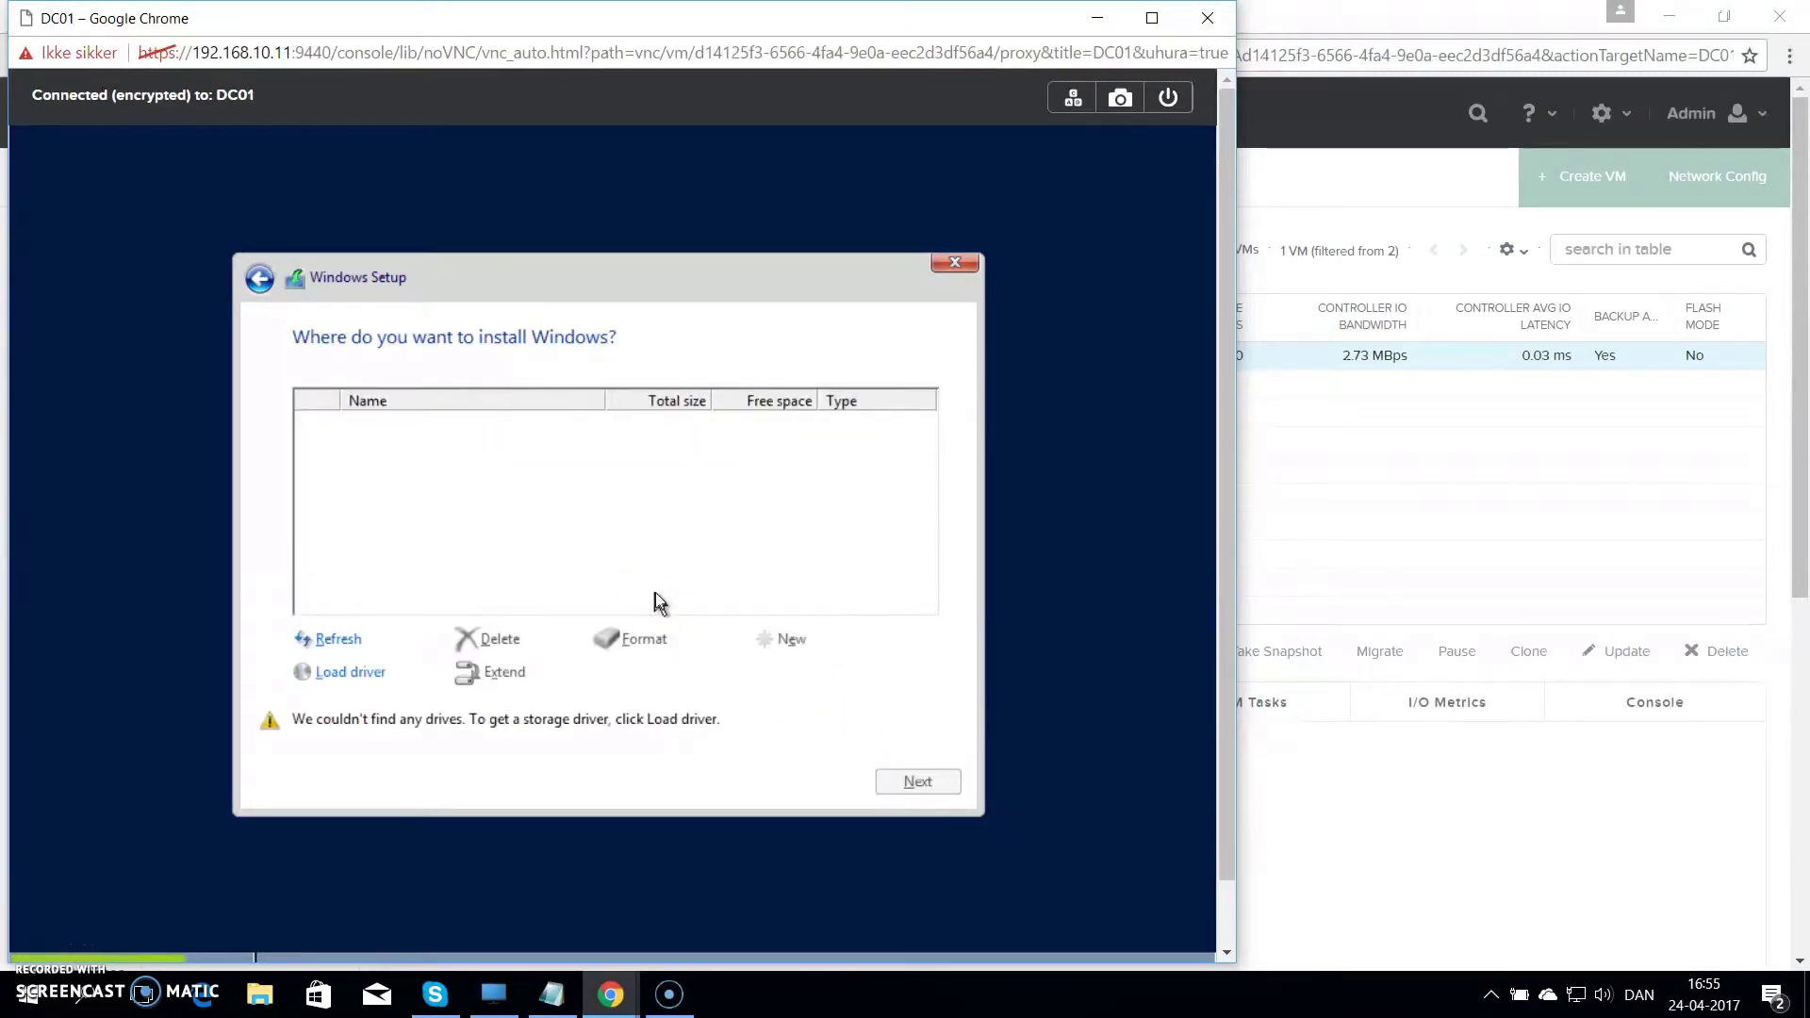
Step: Load the Red Hat VirtIO SCSI driver from E:\vioscsi\2k16\amd64
left_click(365, 673)
left_click(622, 675)
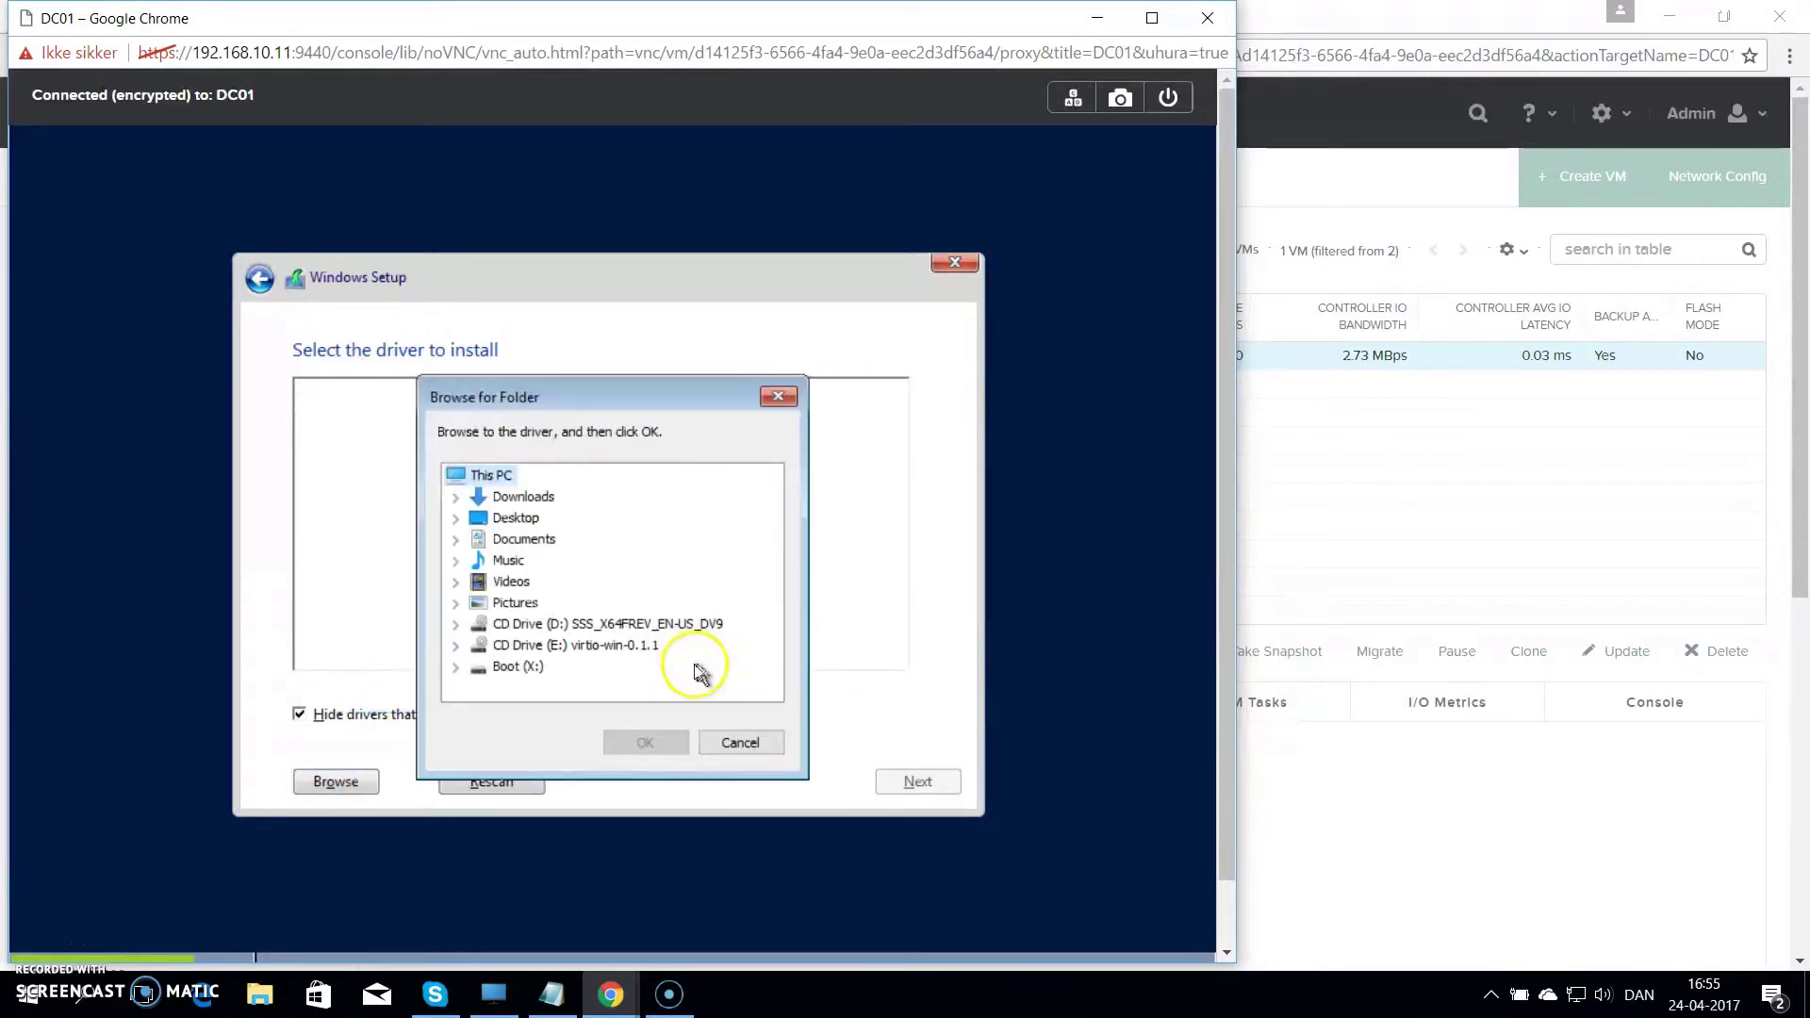
double_click(566, 646)
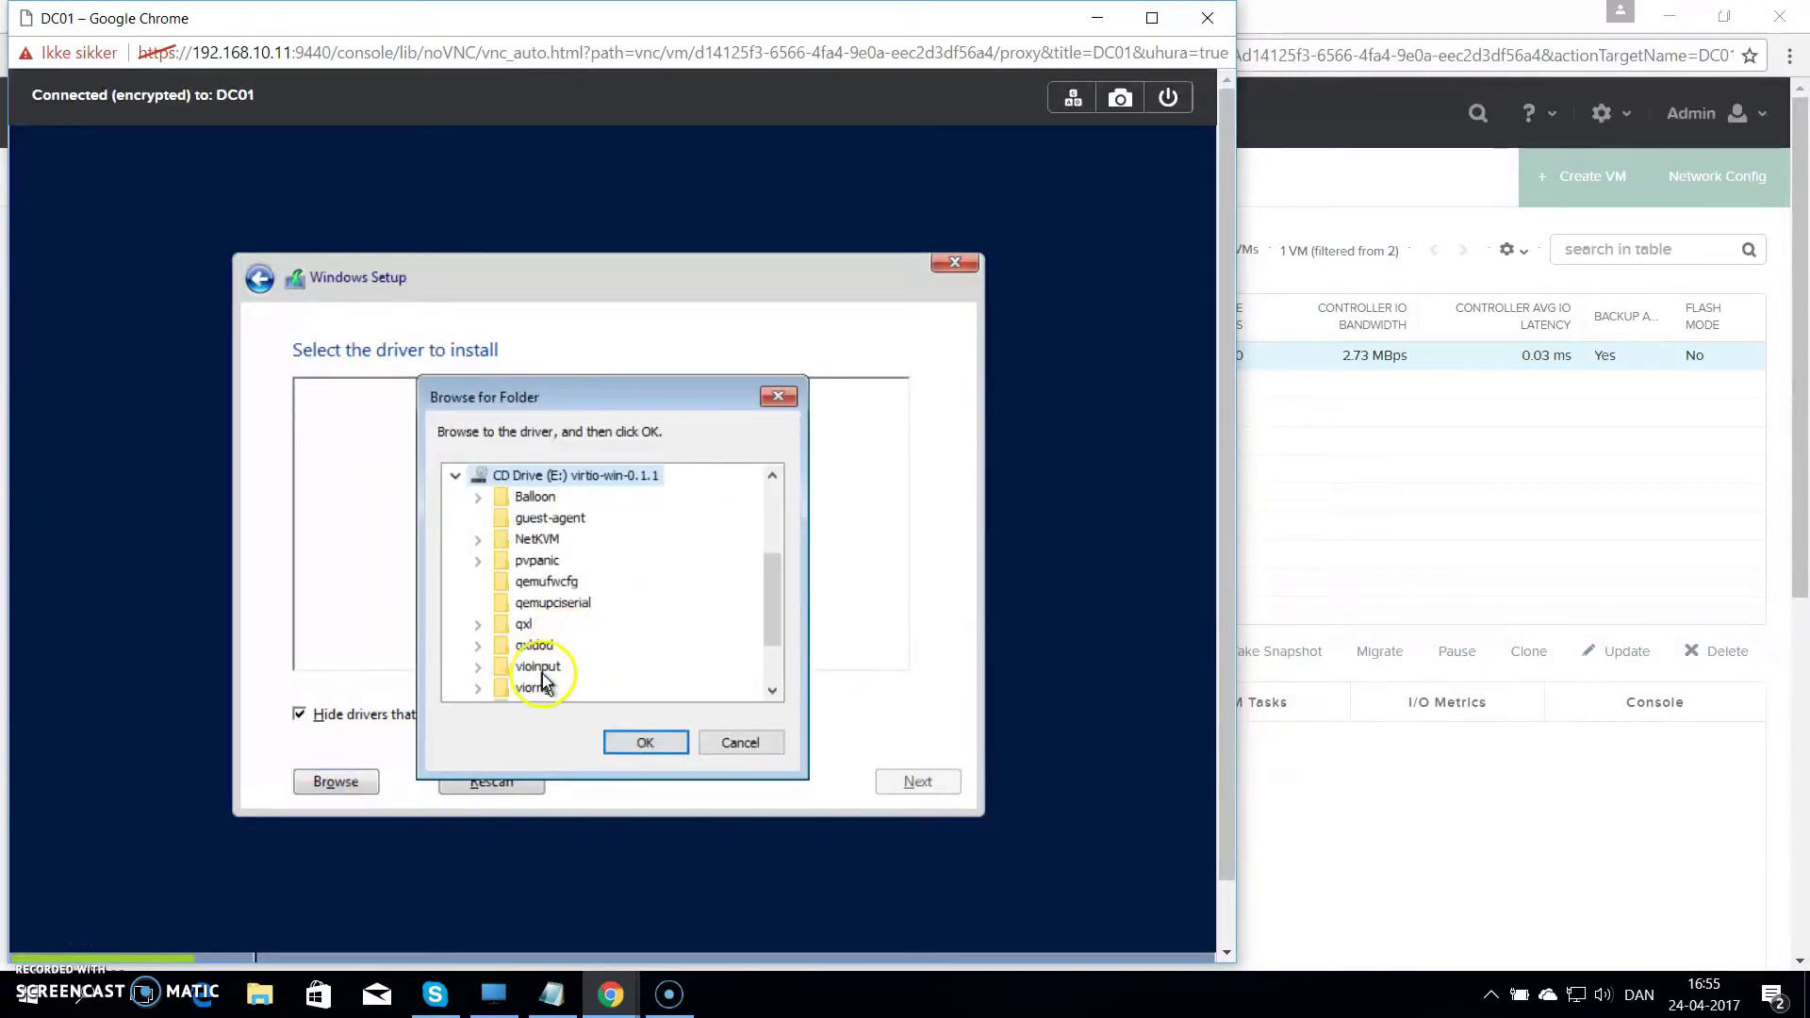
left_click(545, 667)
scroll(546, 671, "down", 1)
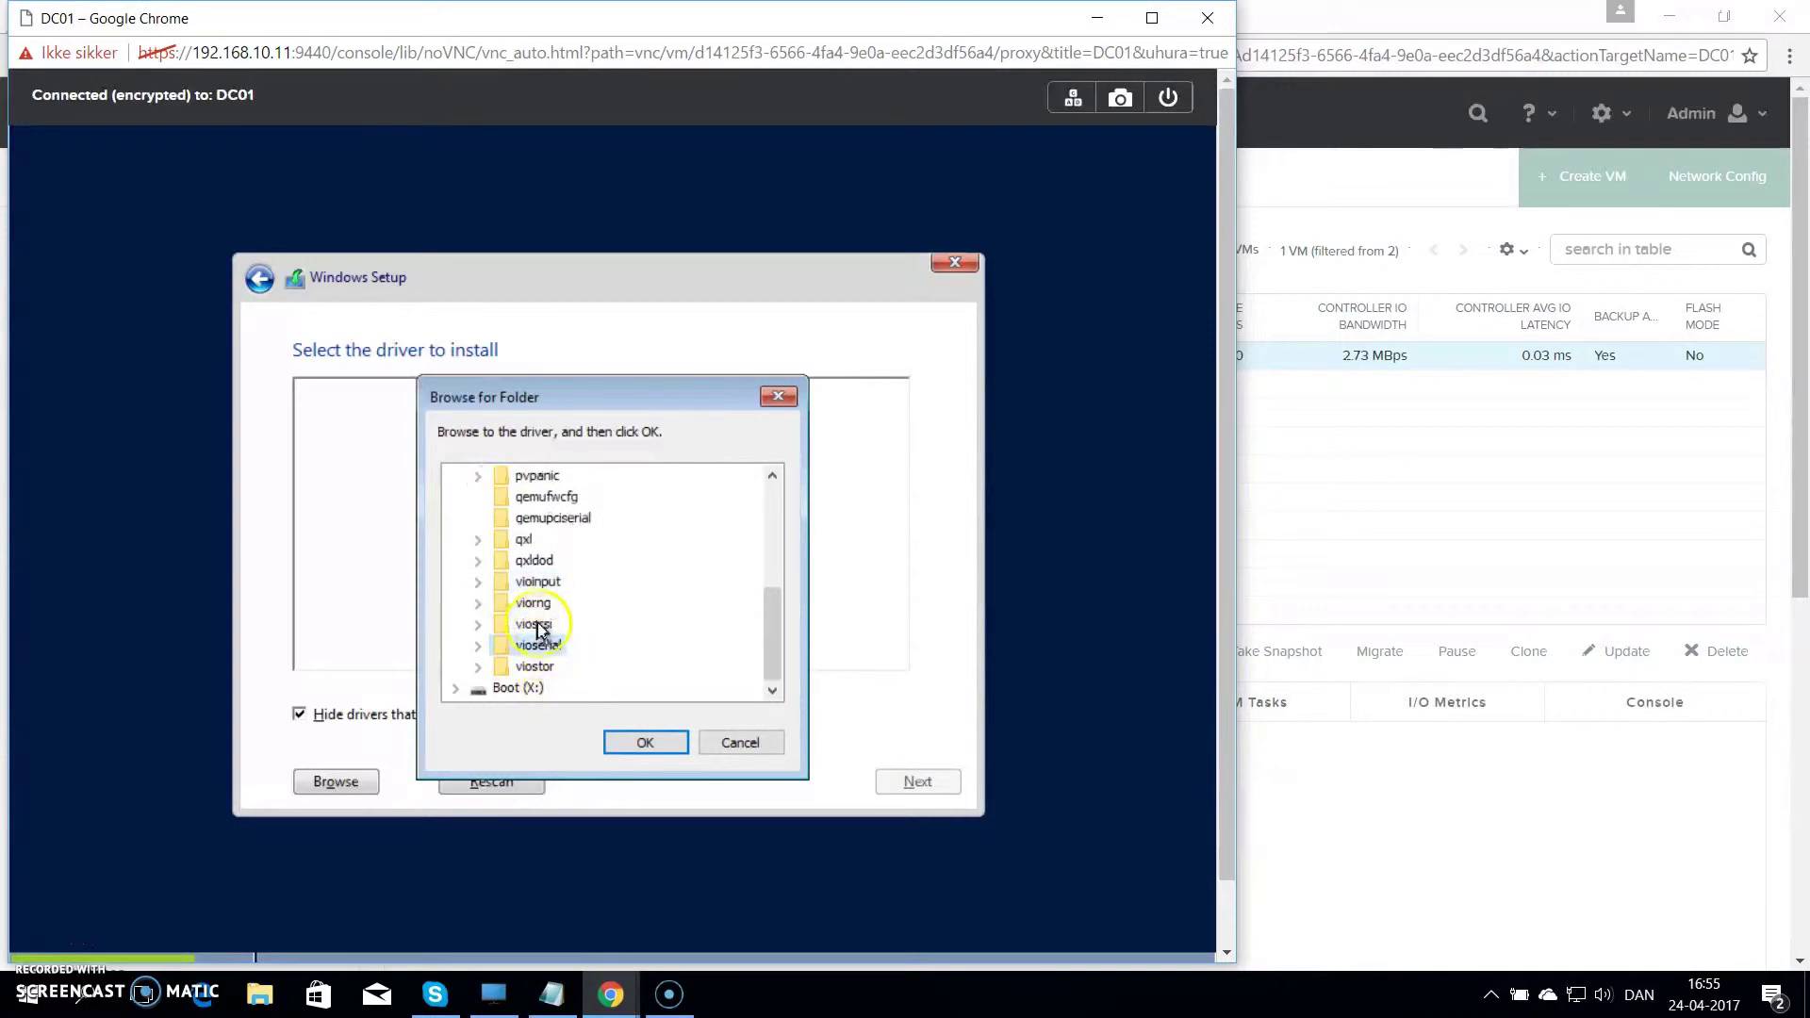
double_click(543, 644)
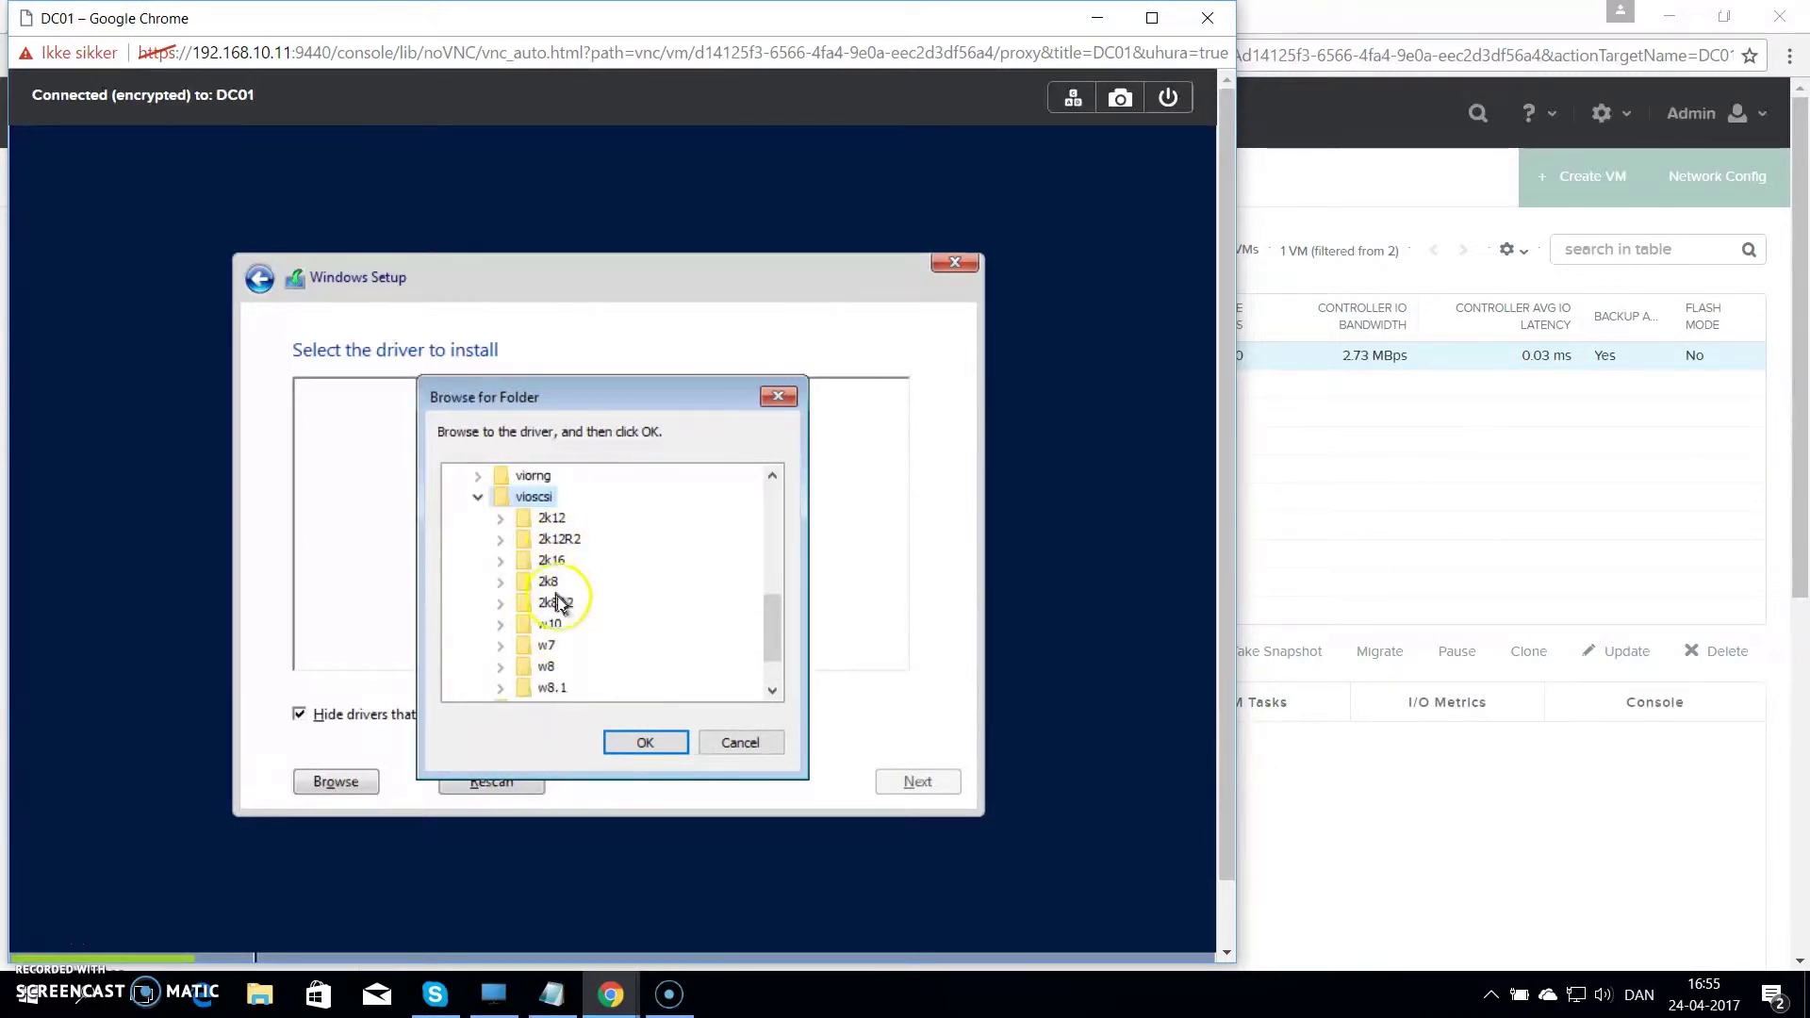
double_click(551, 560)
left_click(577, 581)
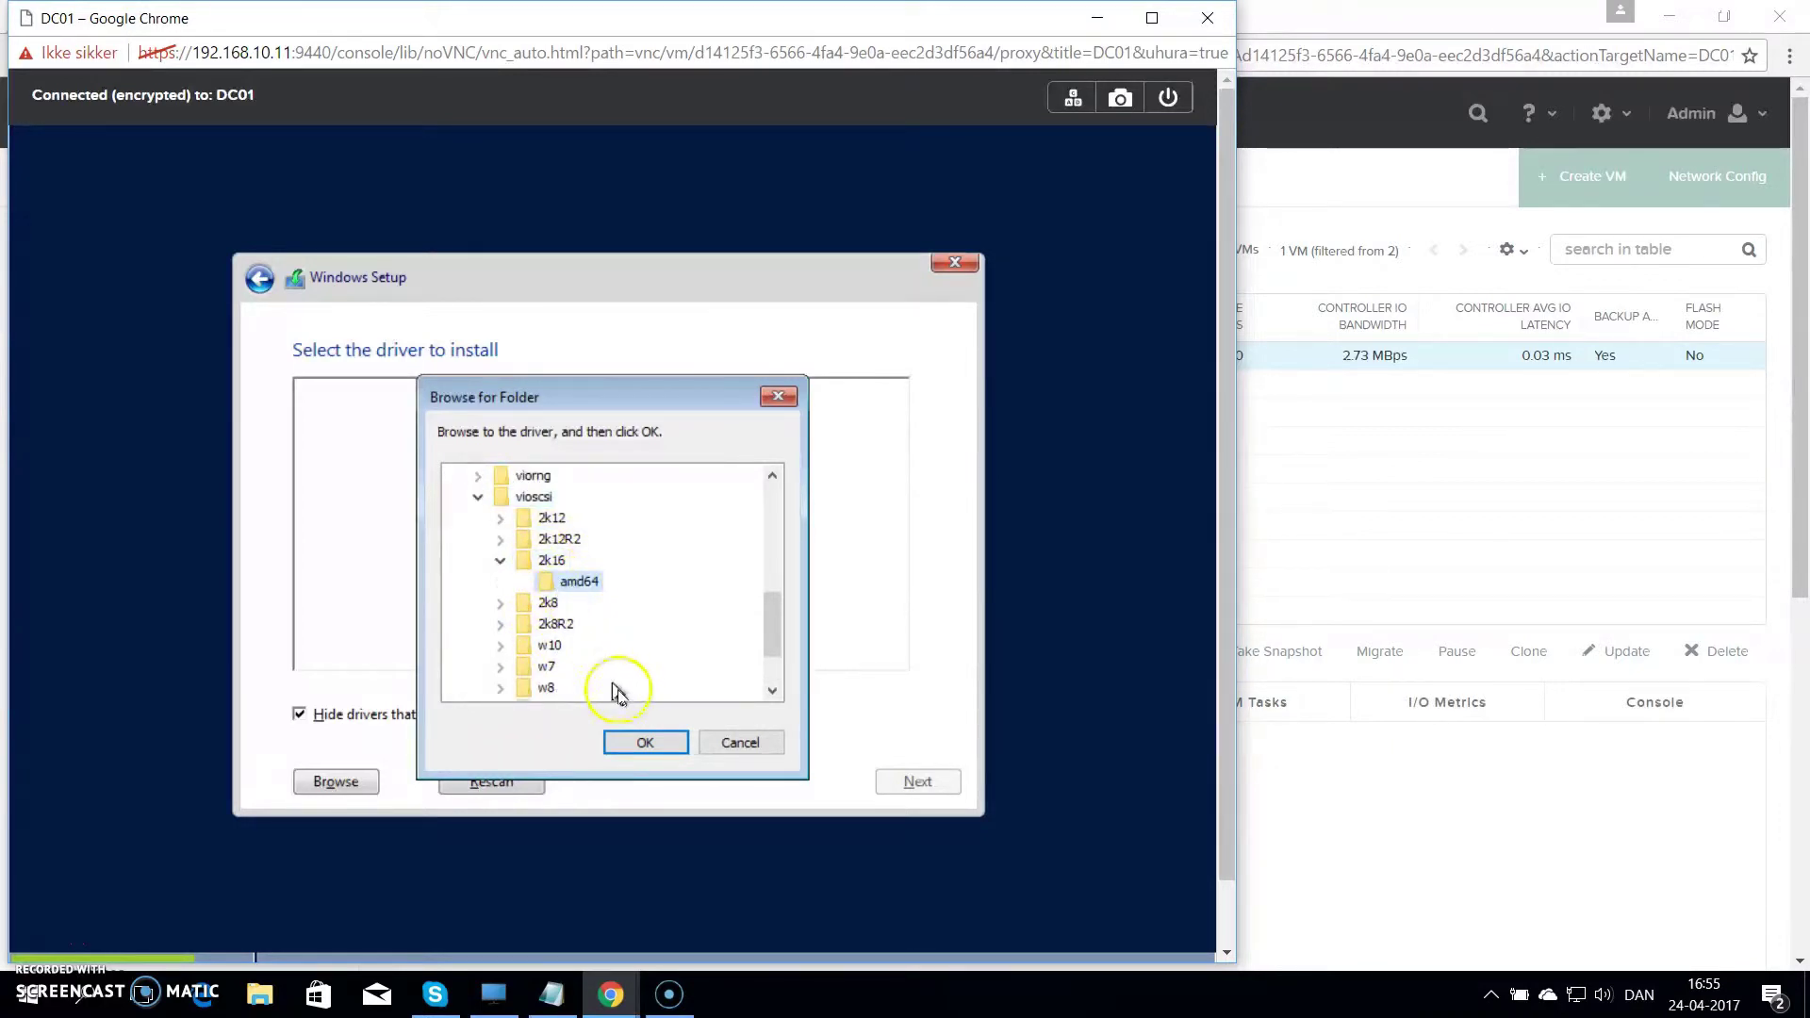
left_click(647, 744)
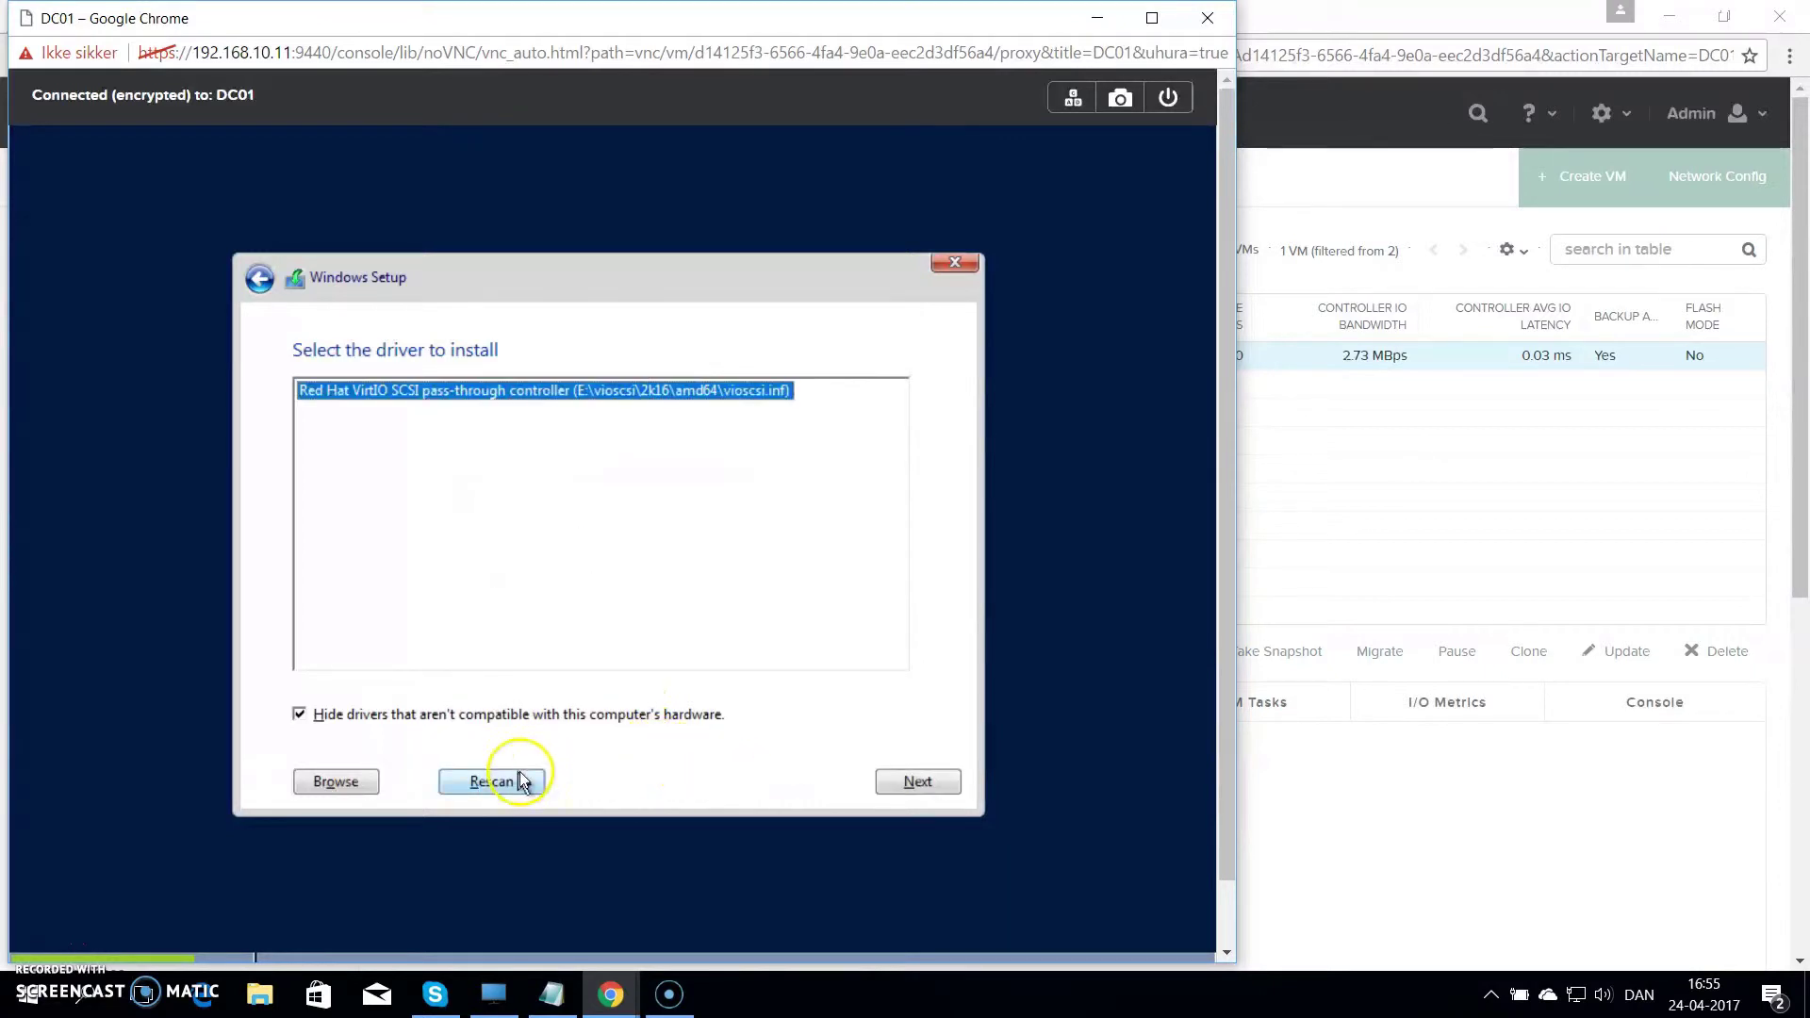
left_click(907, 782)
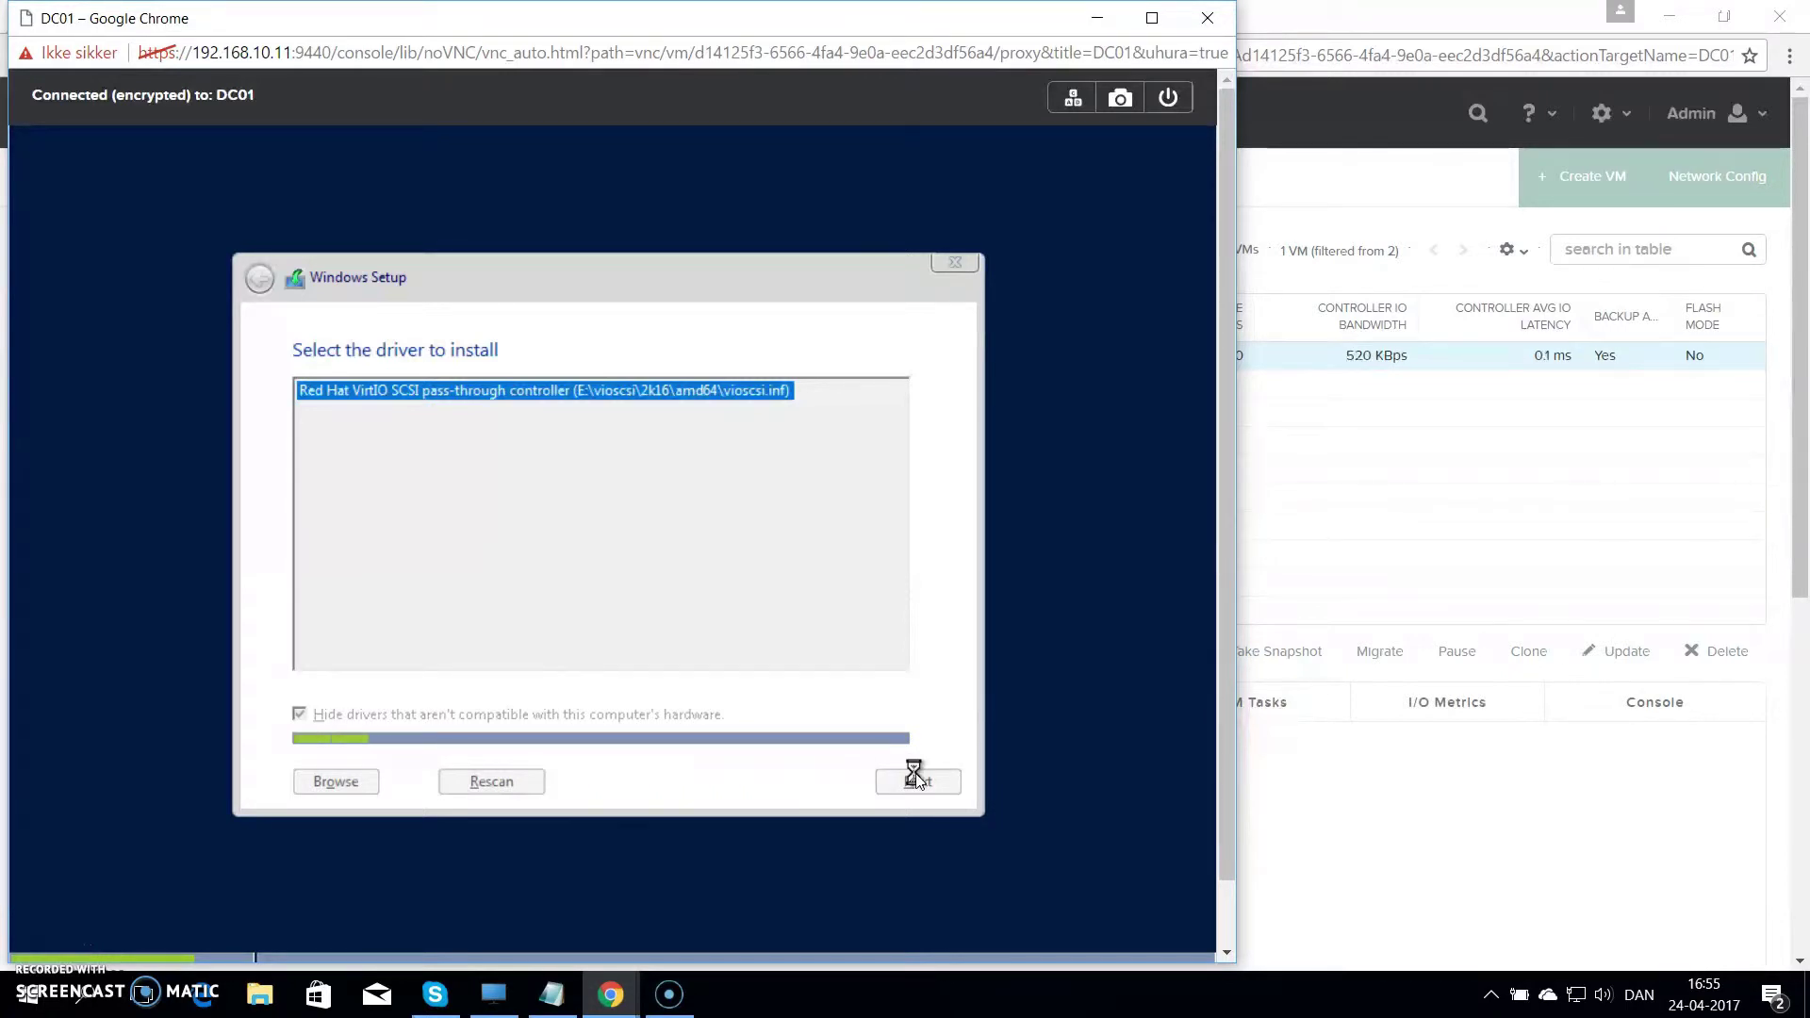
Step: Install Windows onto Drive 0's unallocated space
left_click(915, 781)
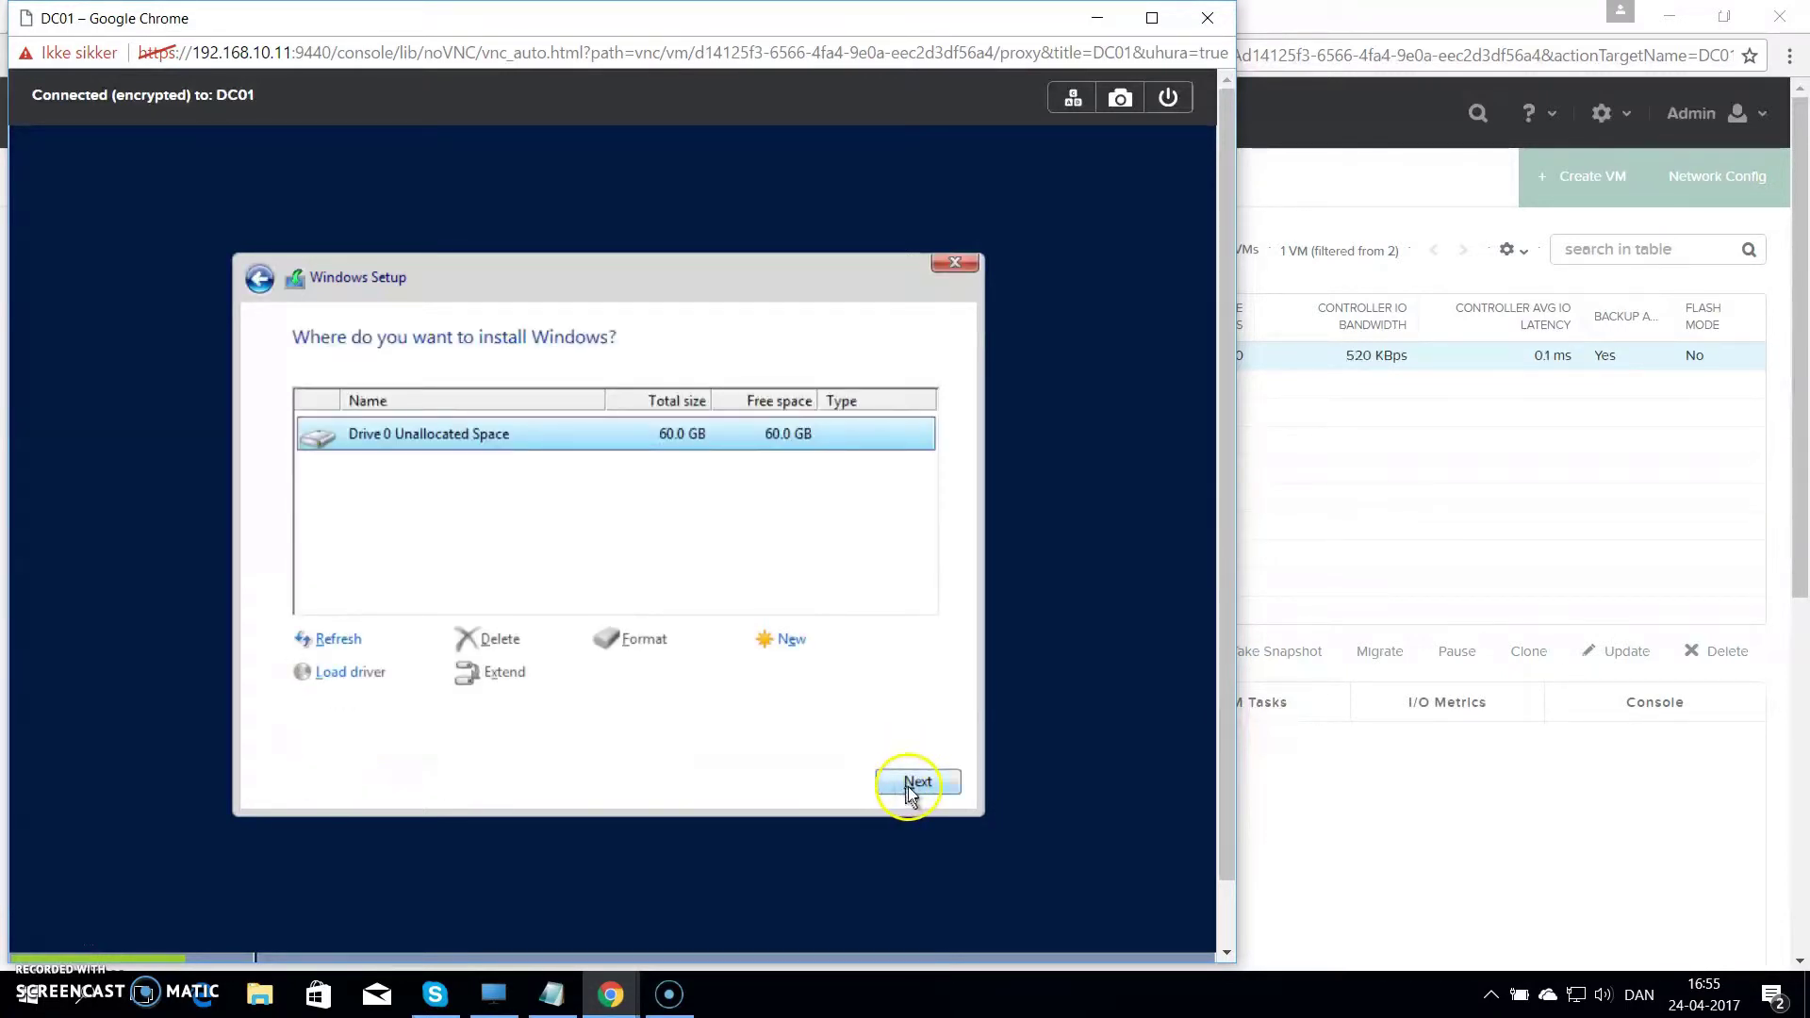
left_click(907, 786)
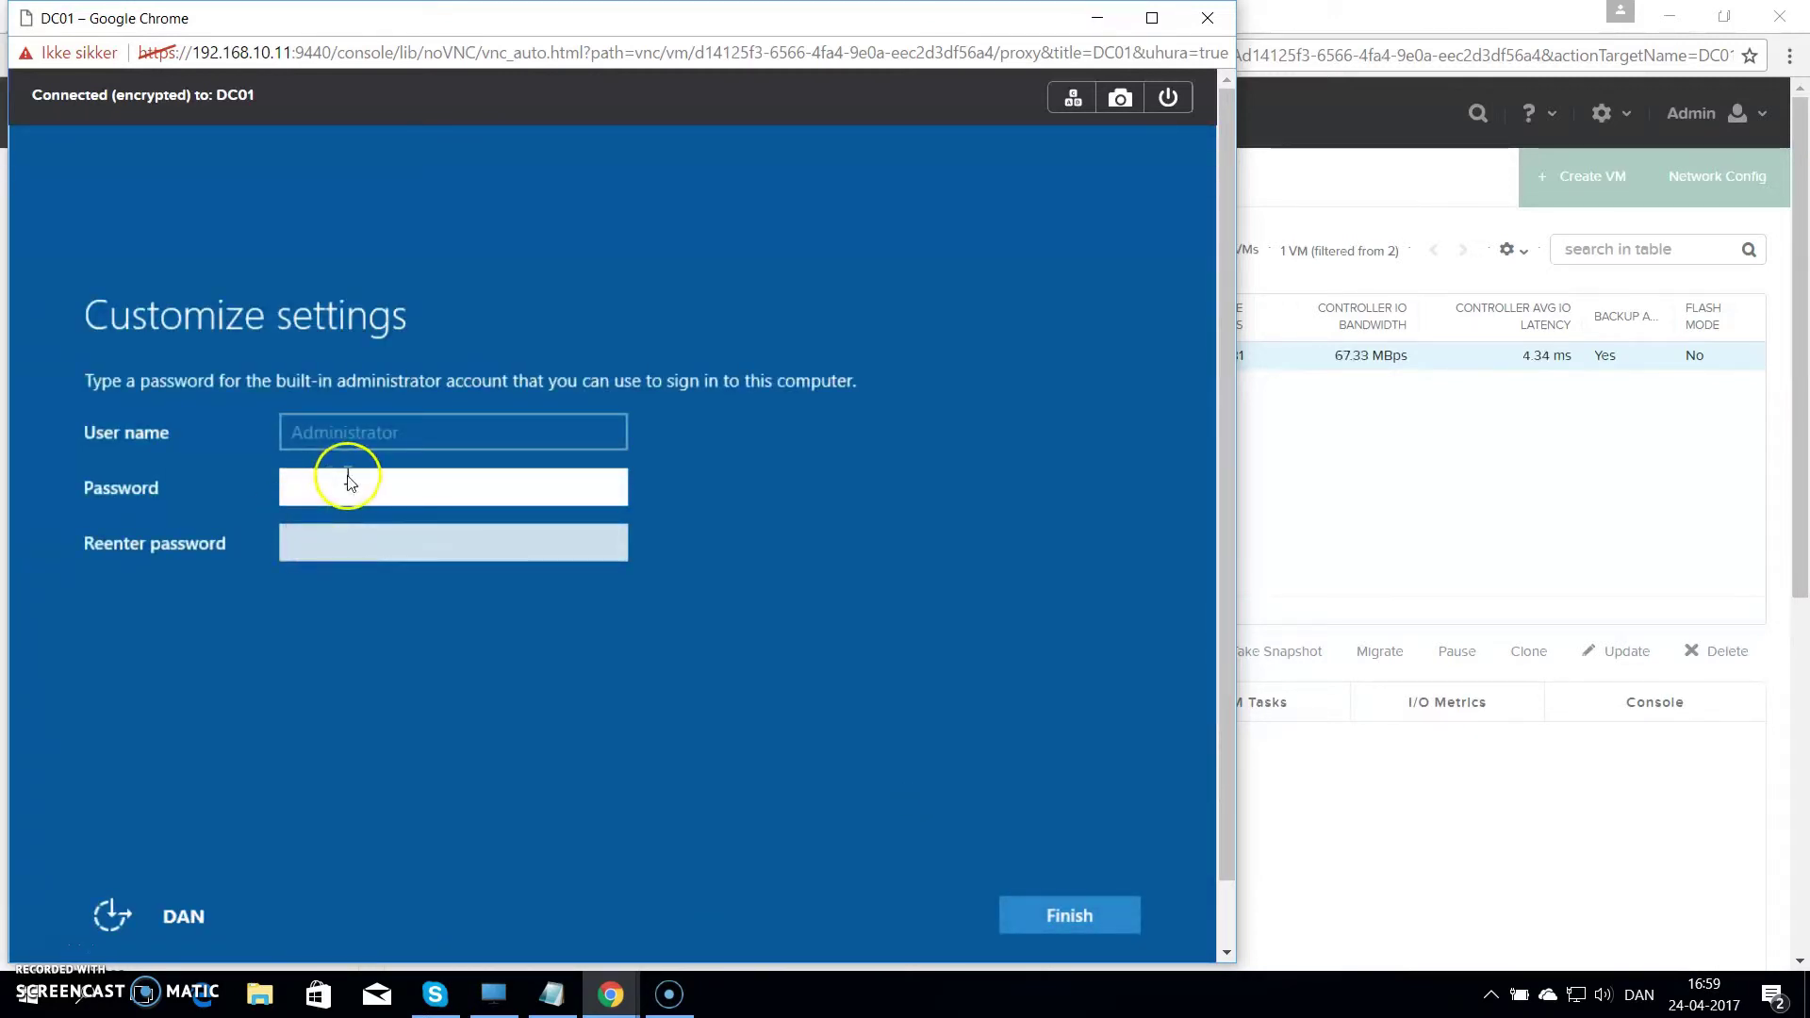
Step: Enter and confirm the built-in Administrator password and finish setup
left_click(544, 490)
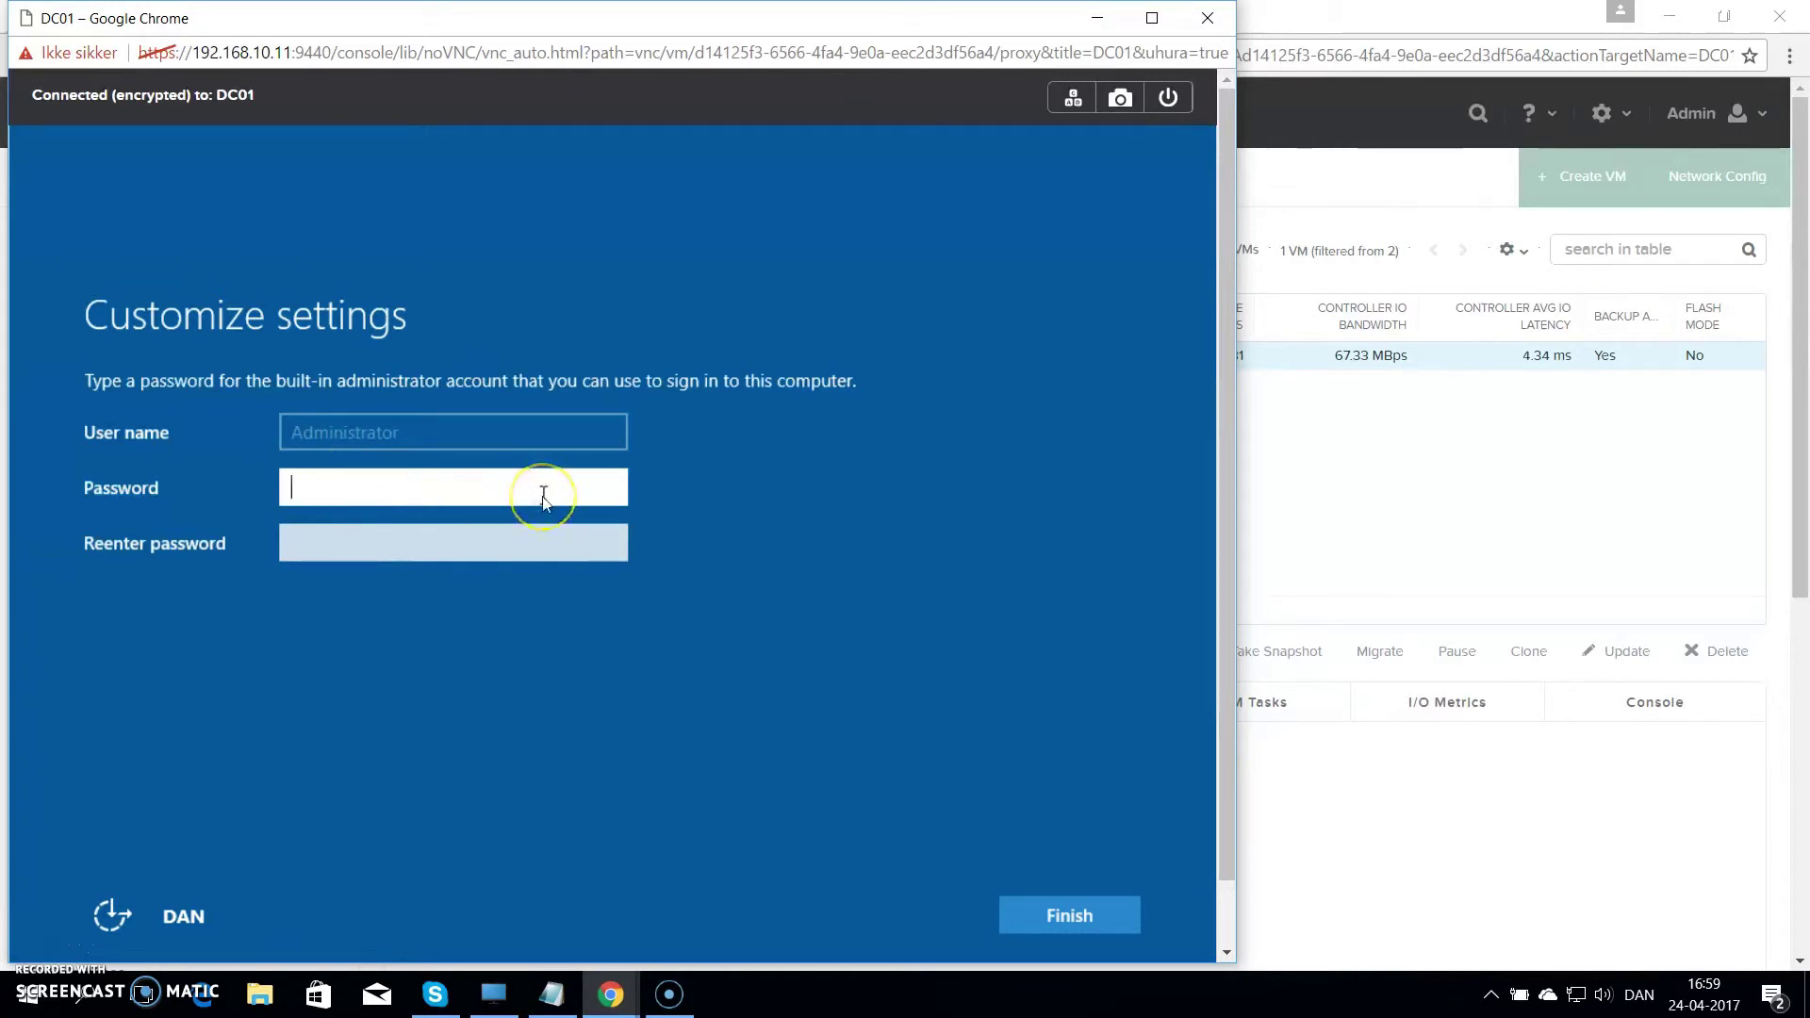
type("Password")
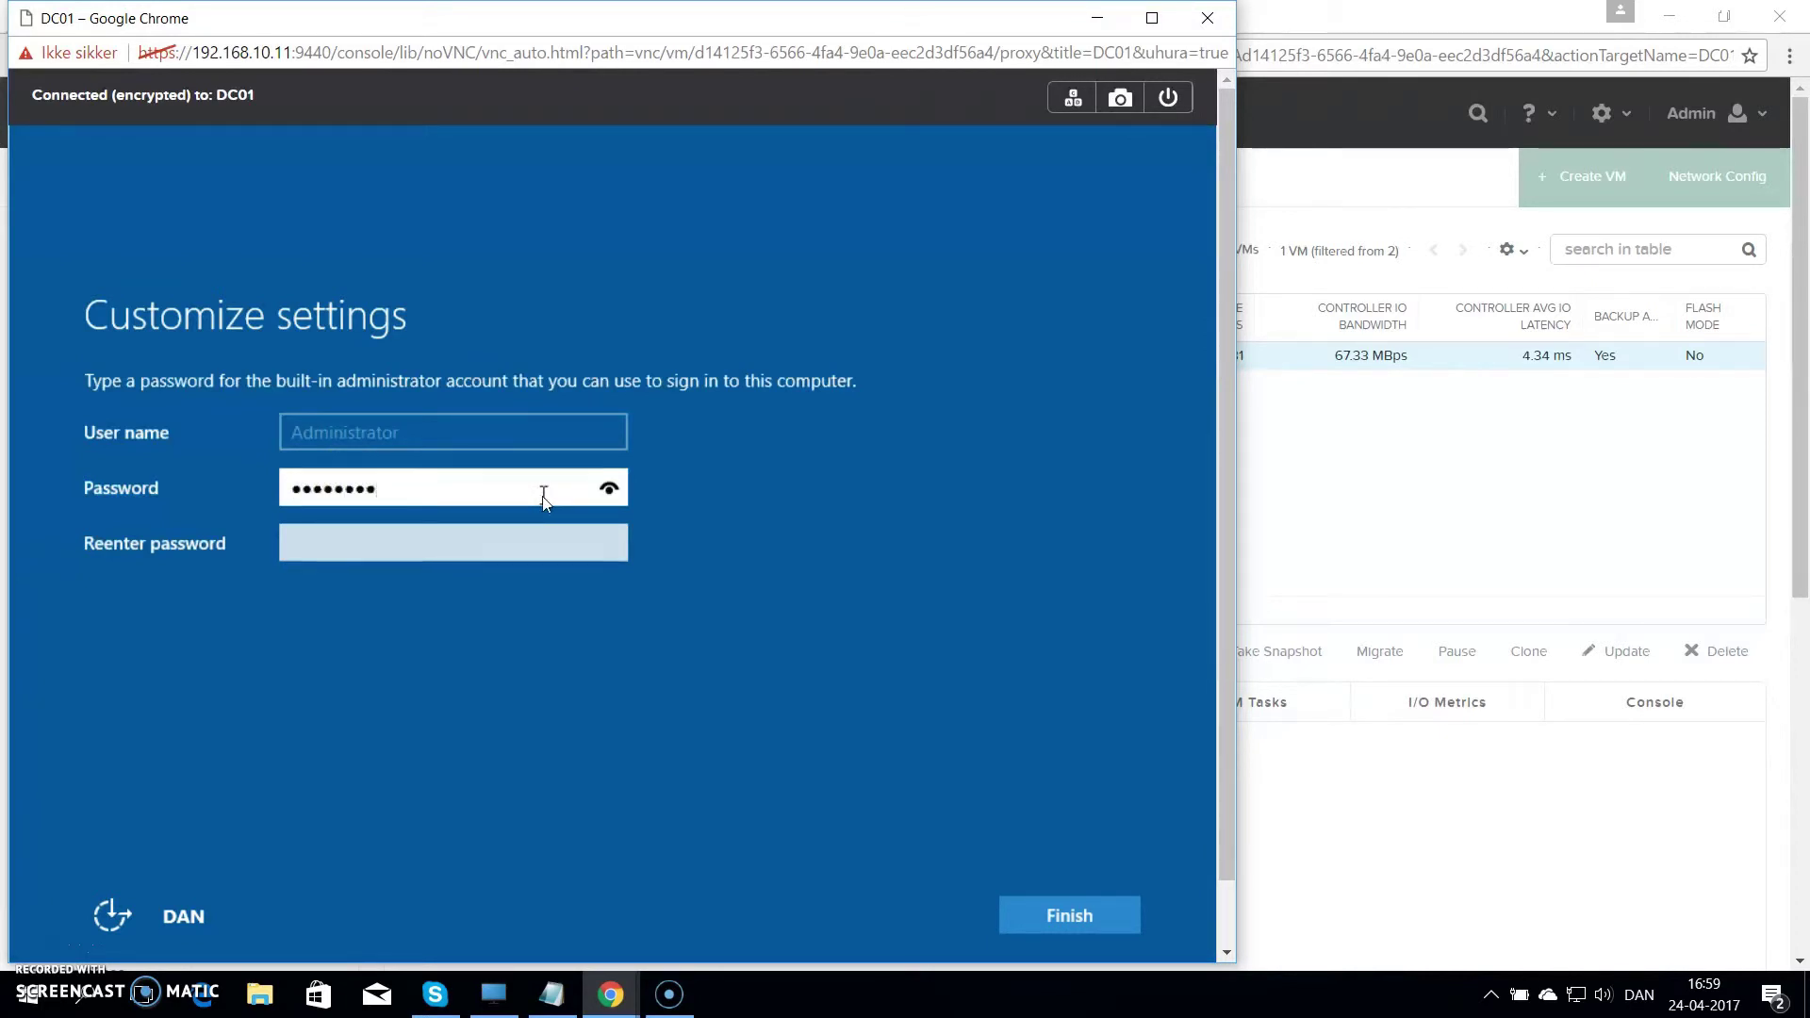
key("Tab")
type("Password")
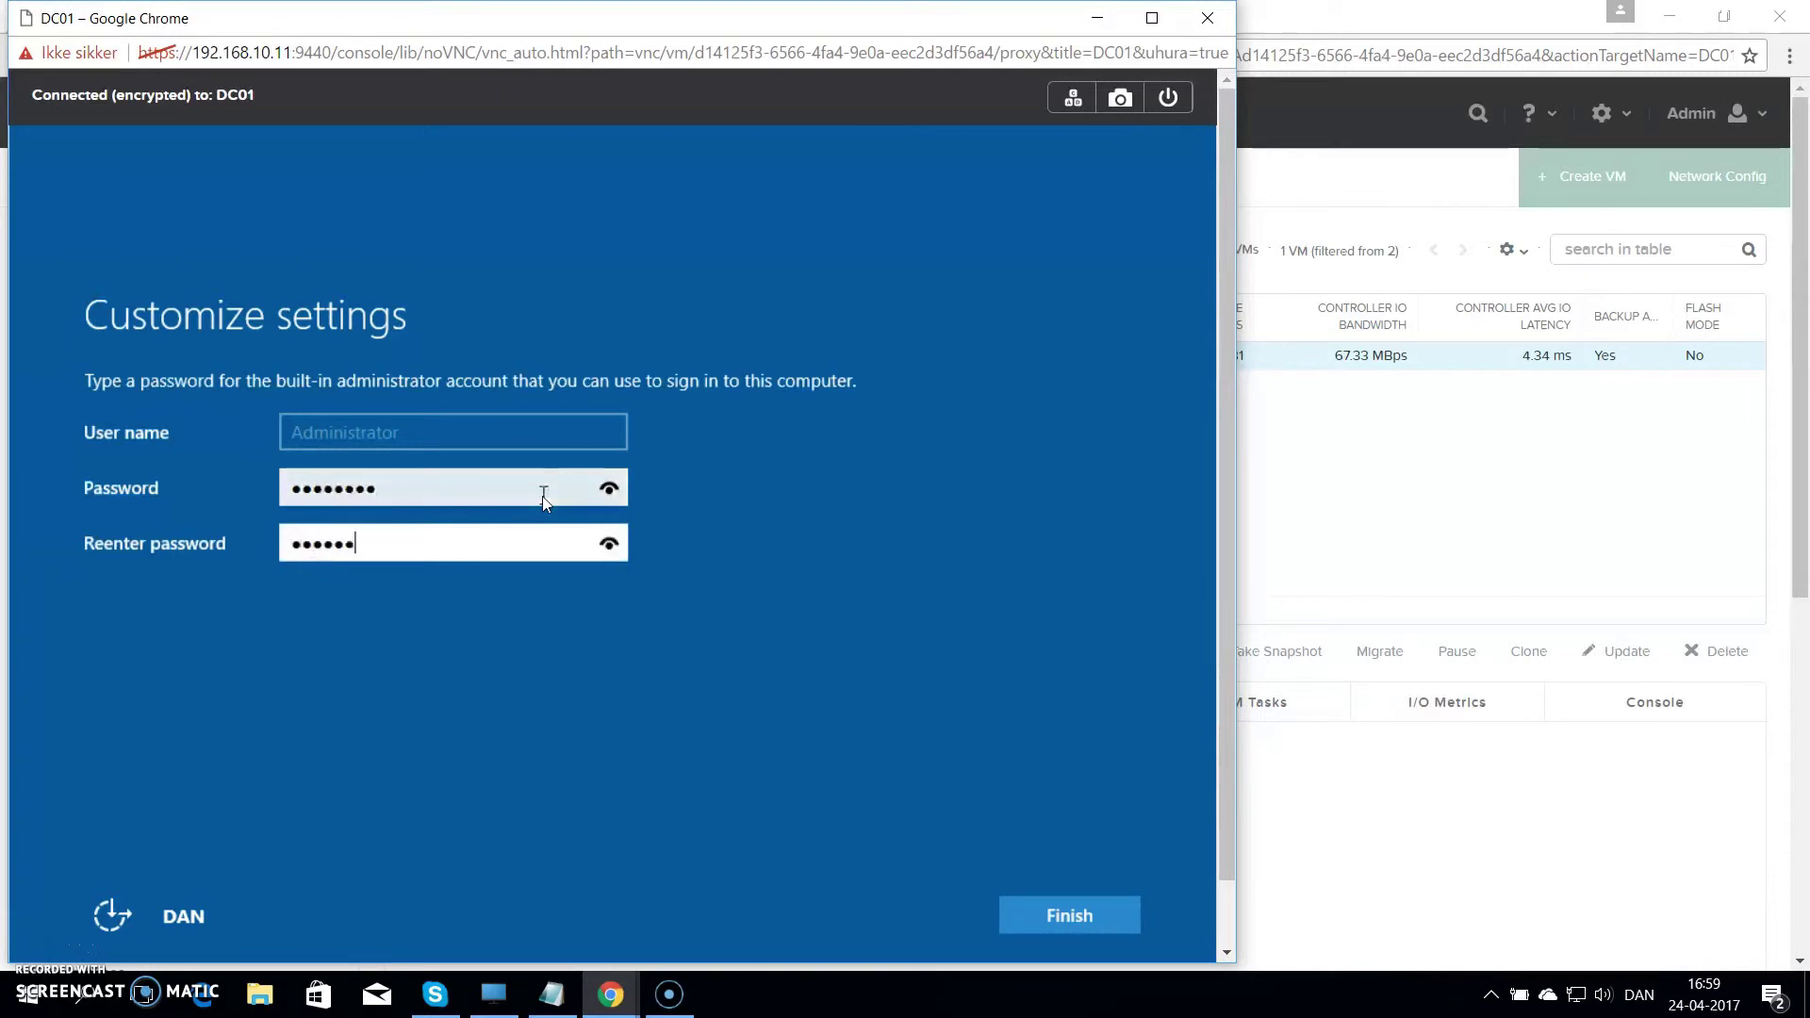
key("Return")
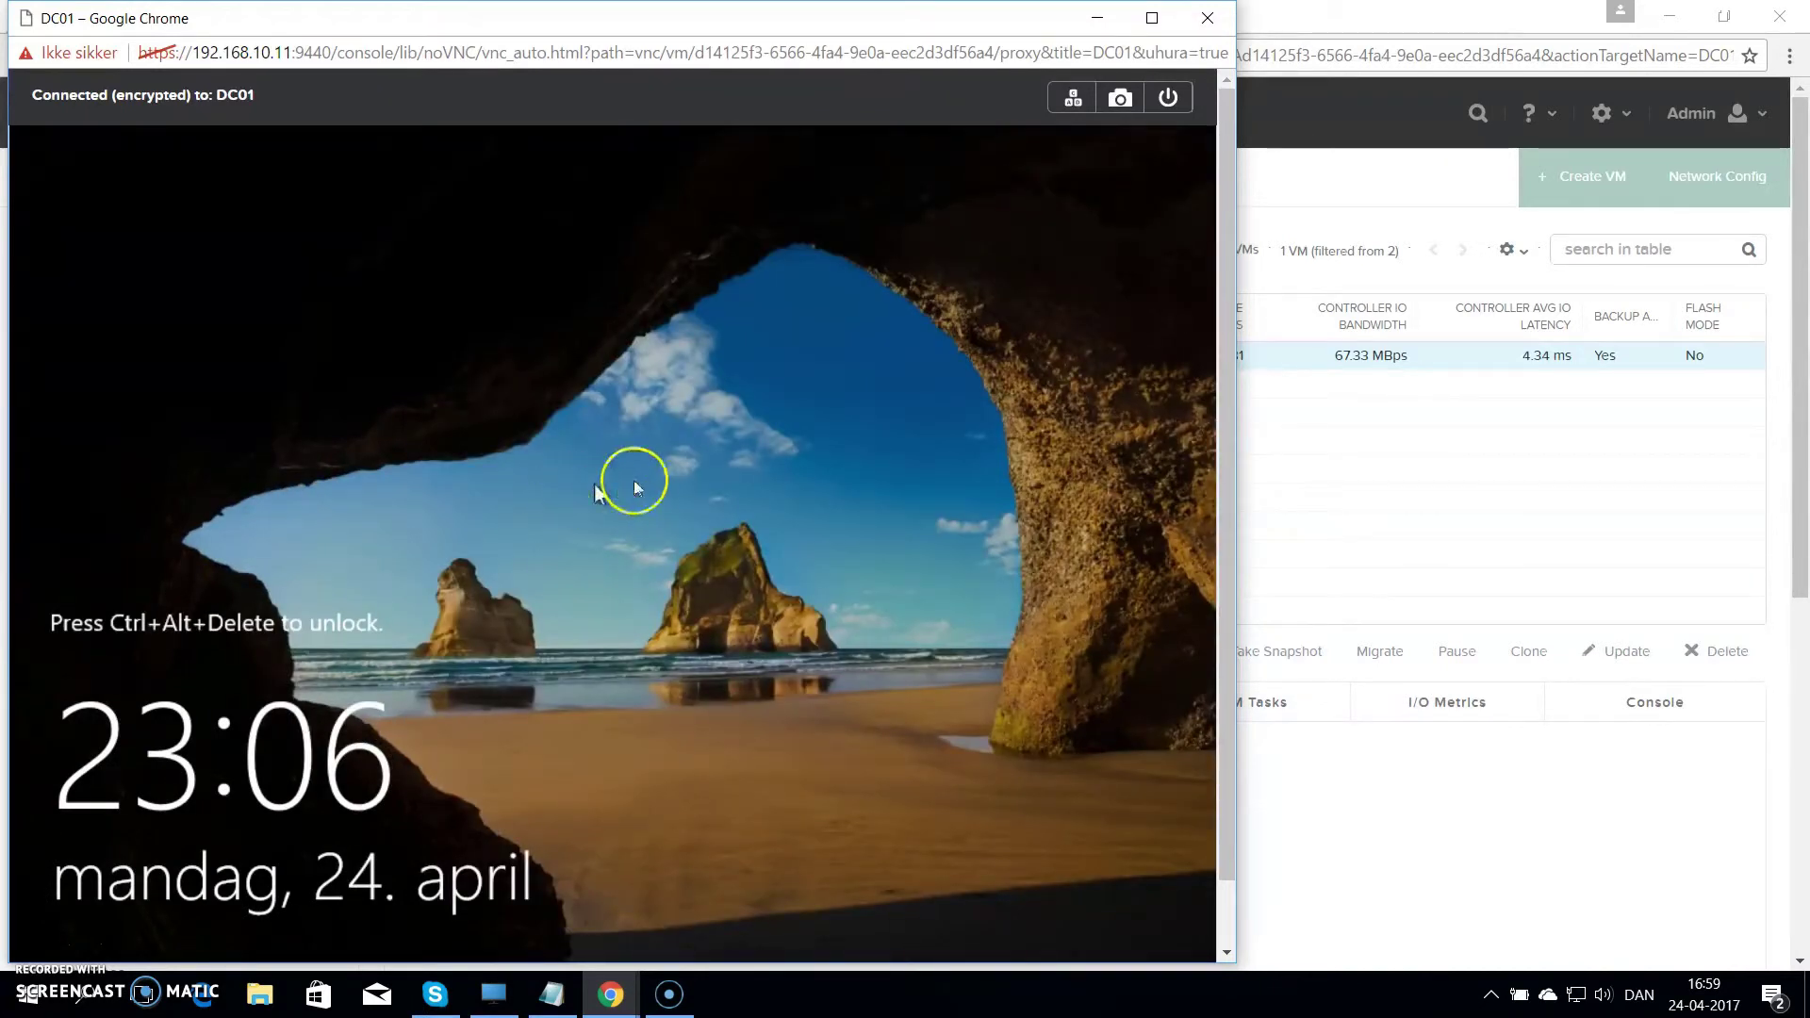
Step: Sign in to DC01 as Administrator with the new password
left_click(1069, 103)
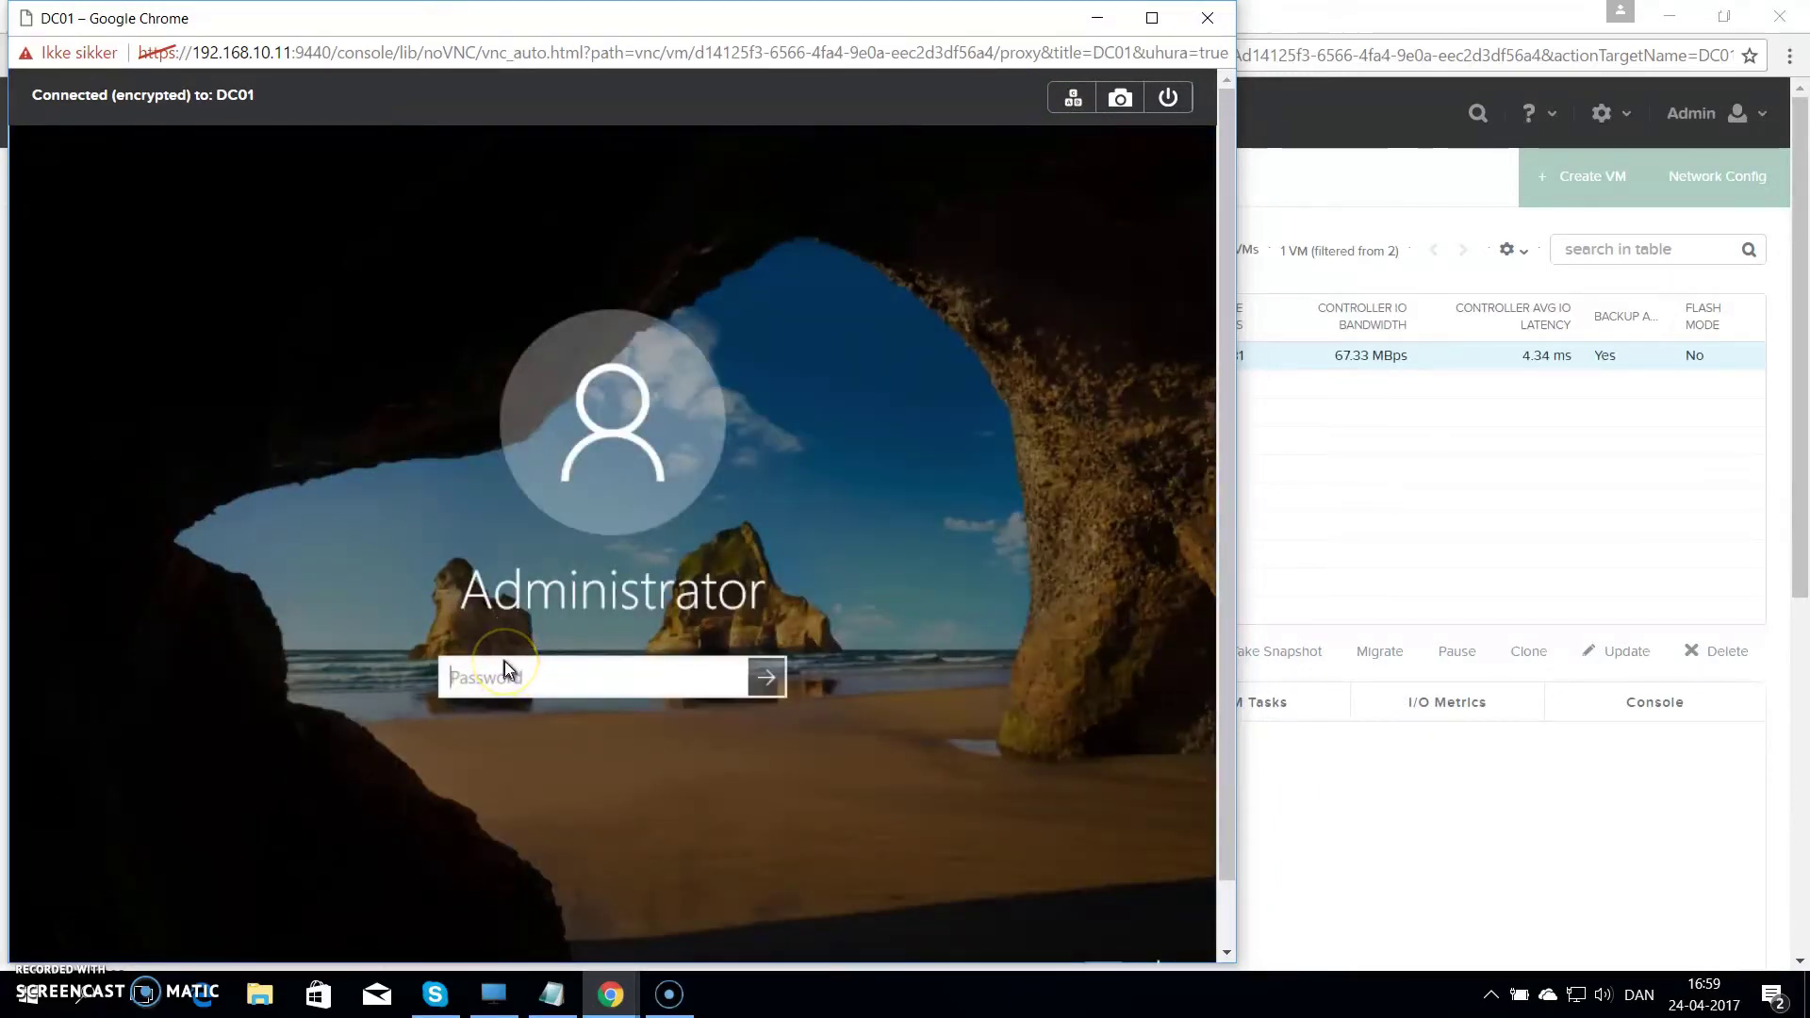
type("••••••")
key("Return")
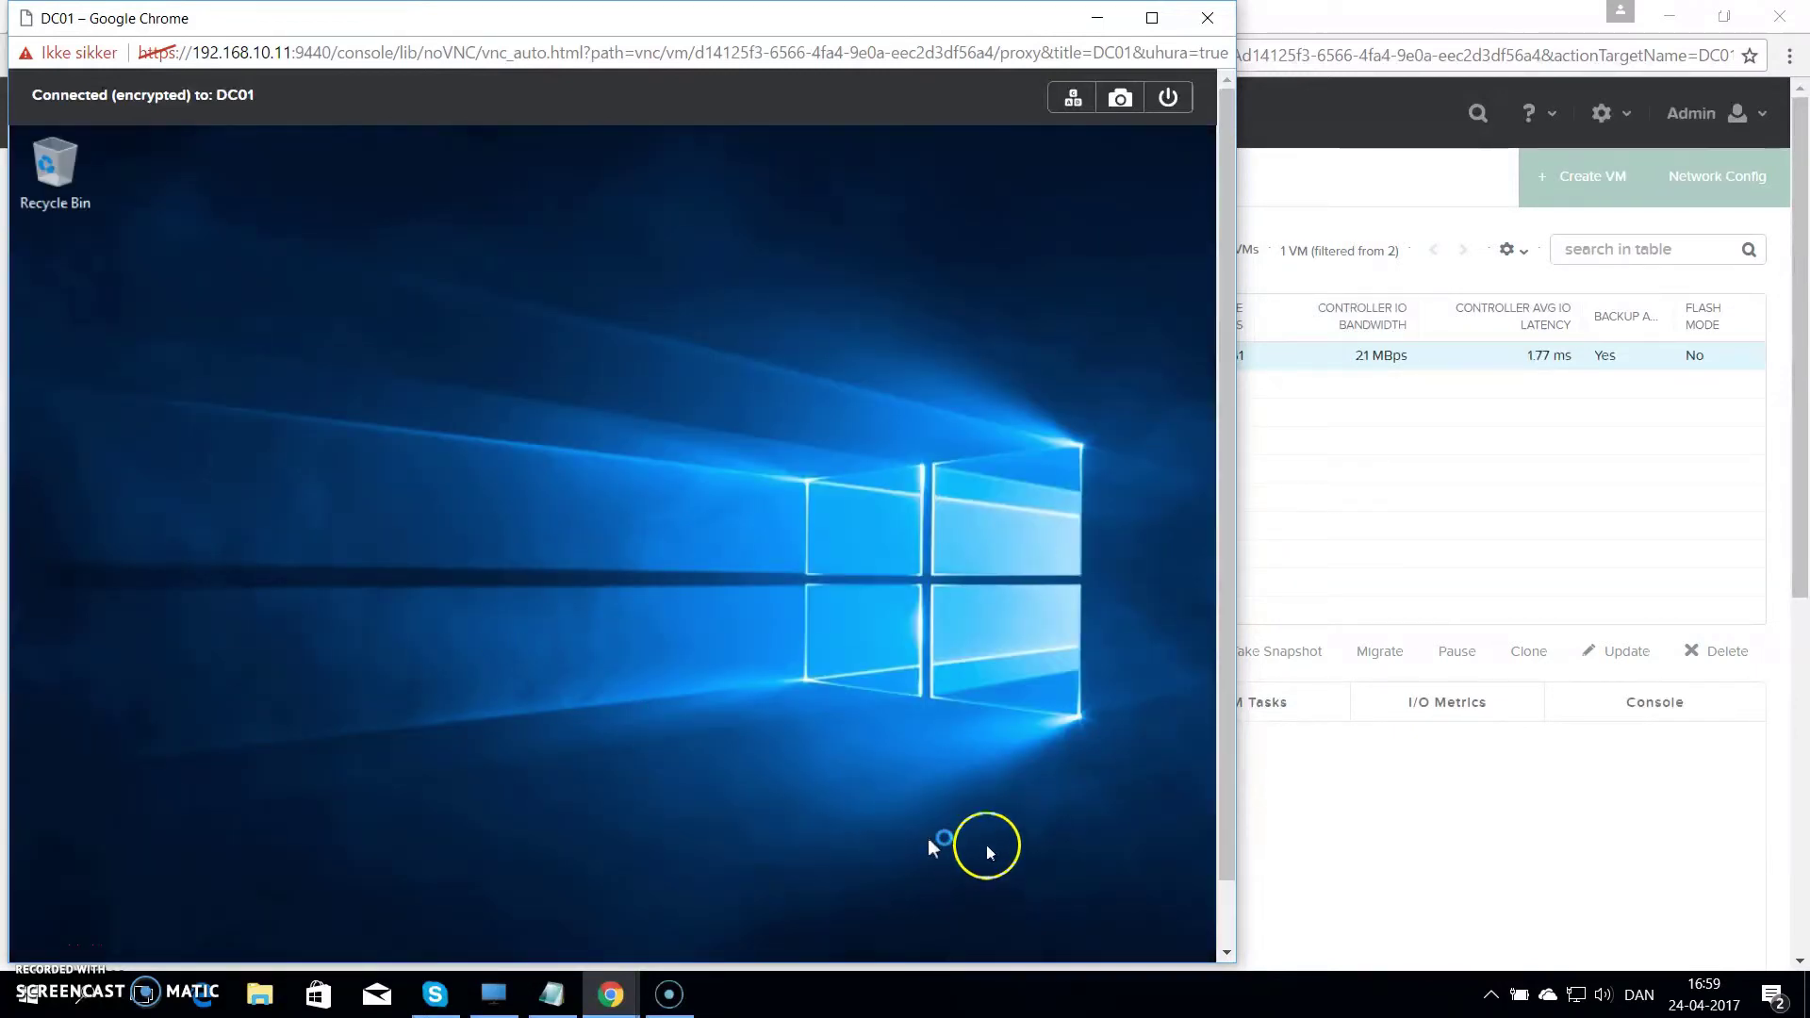
Step: In Device Manager, install the Red Hat VirtIO Ethernet Adapter driver for the Ethernet Controller from drive E:
scroll(1223, 916, "down", 1)
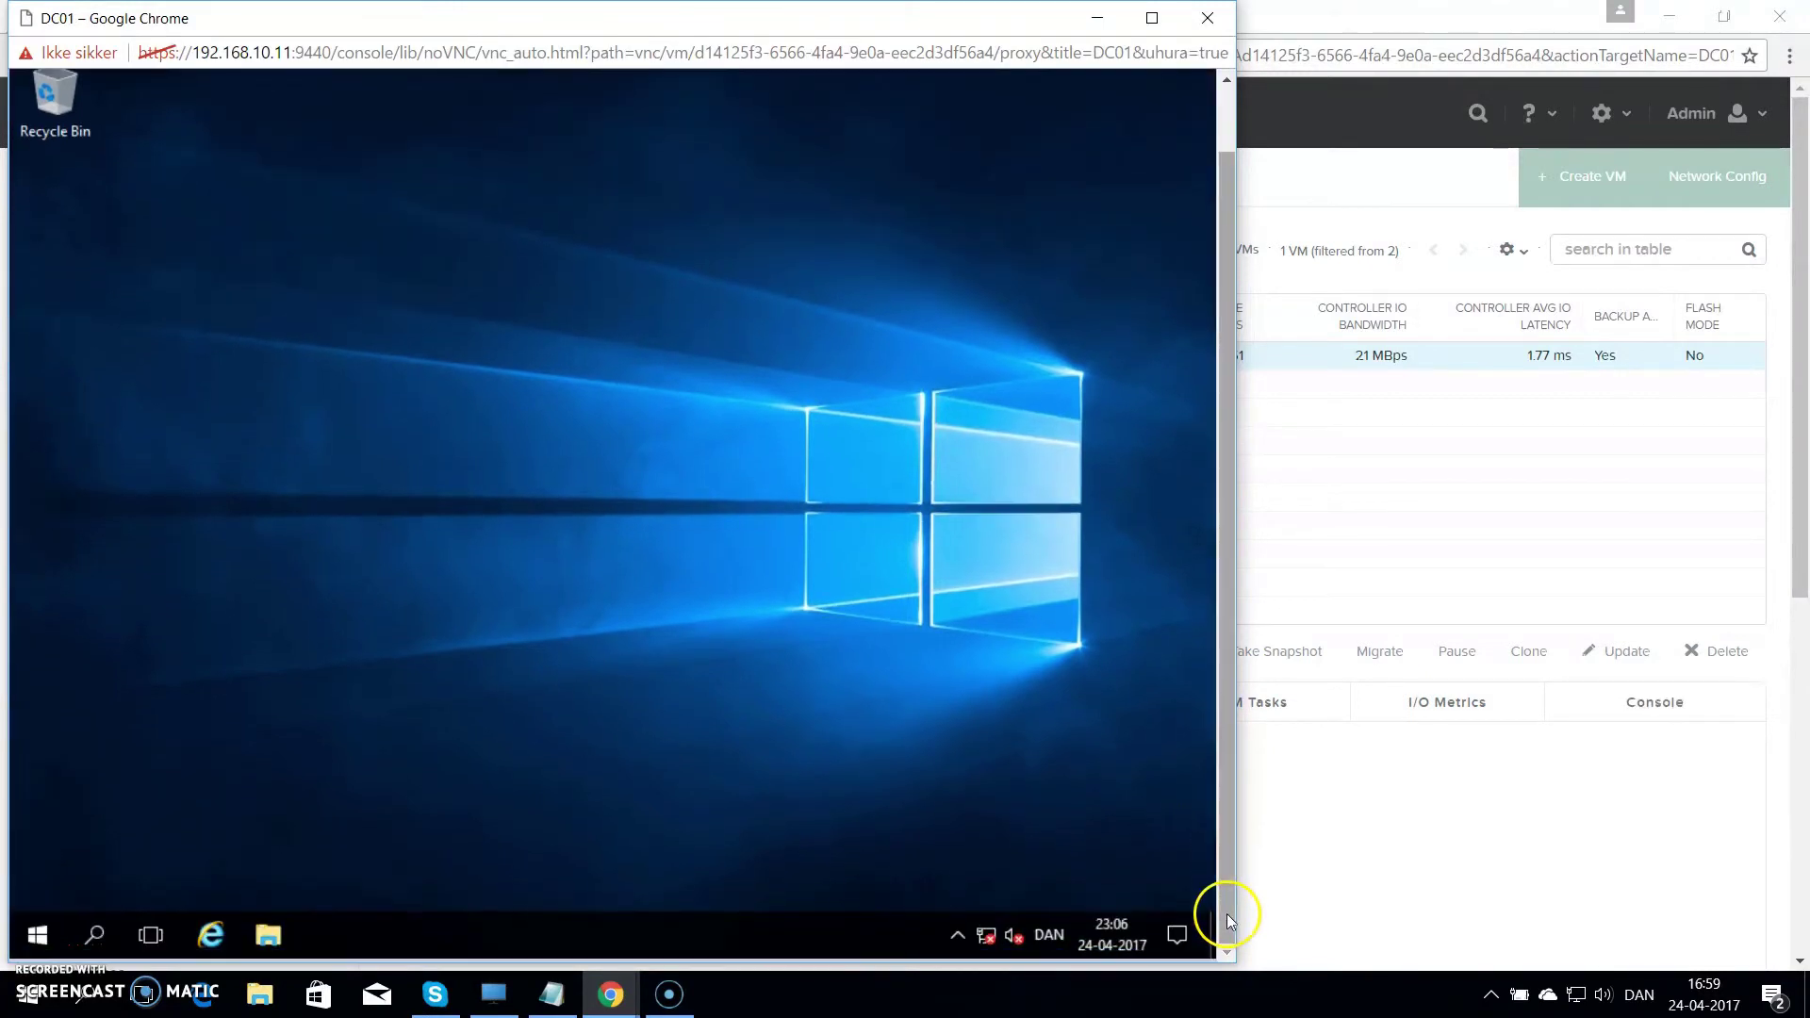
right_click(41, 920)
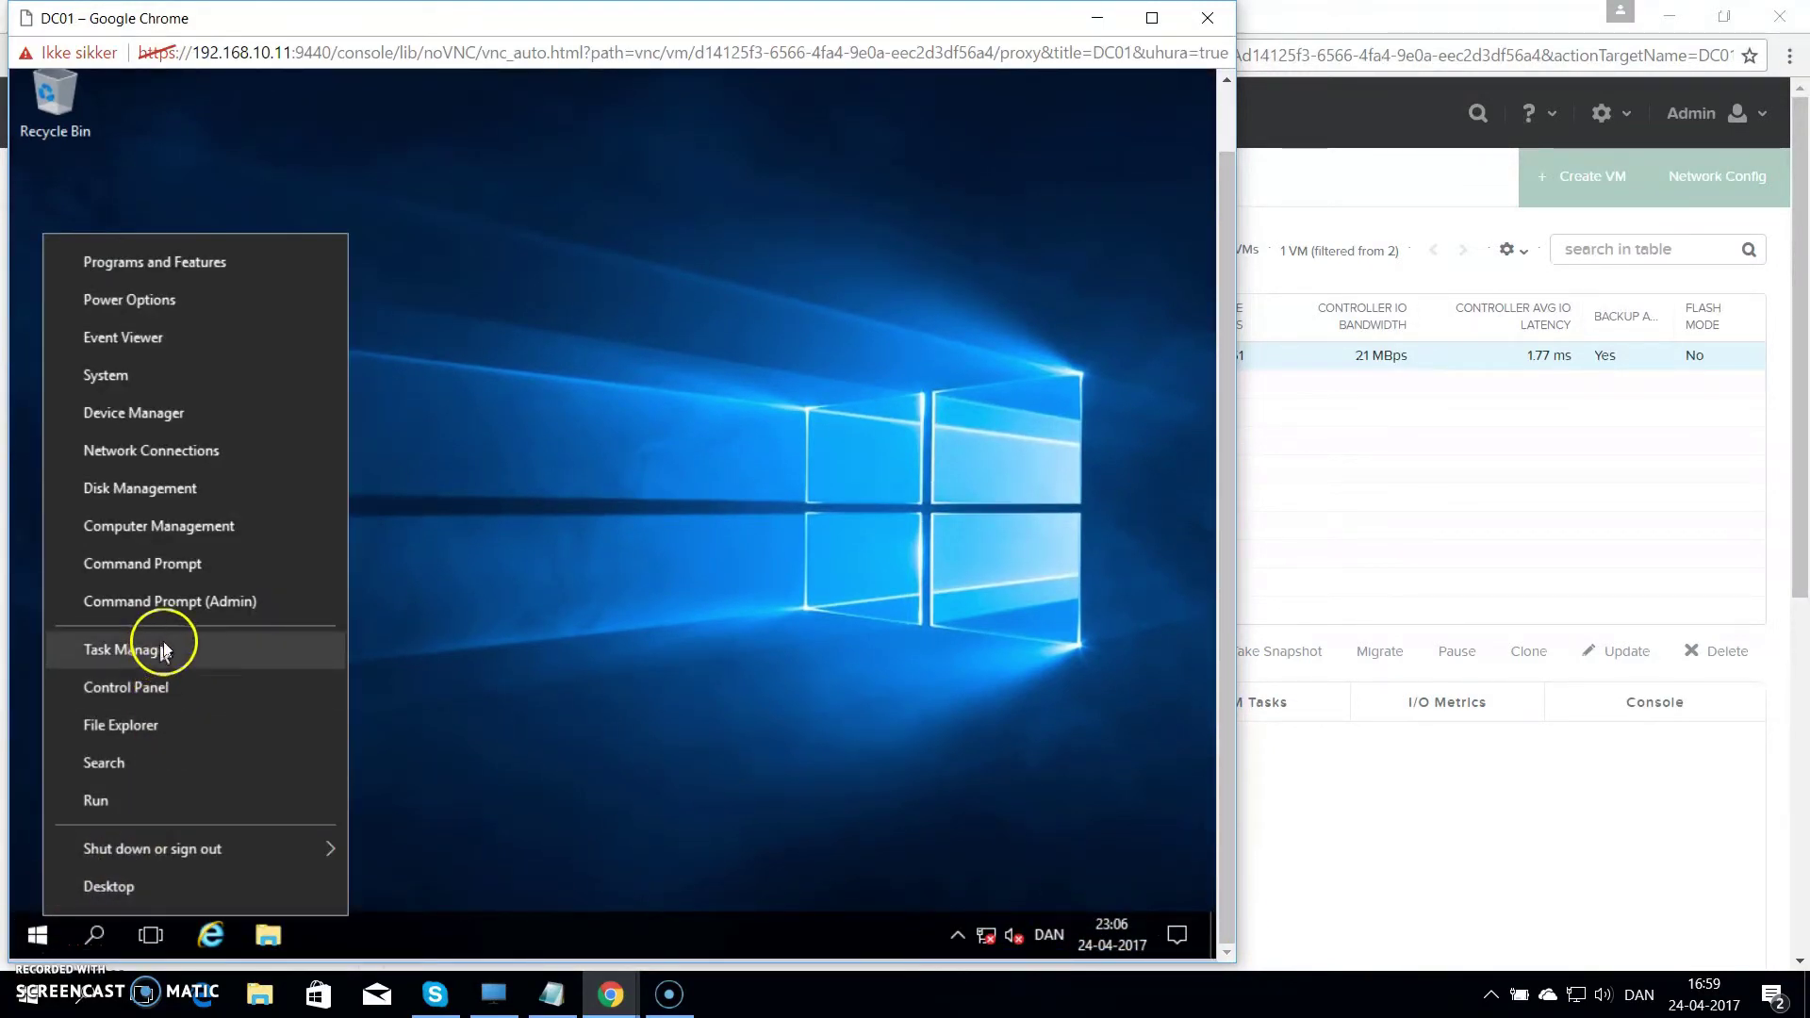
left_click(217, 428)
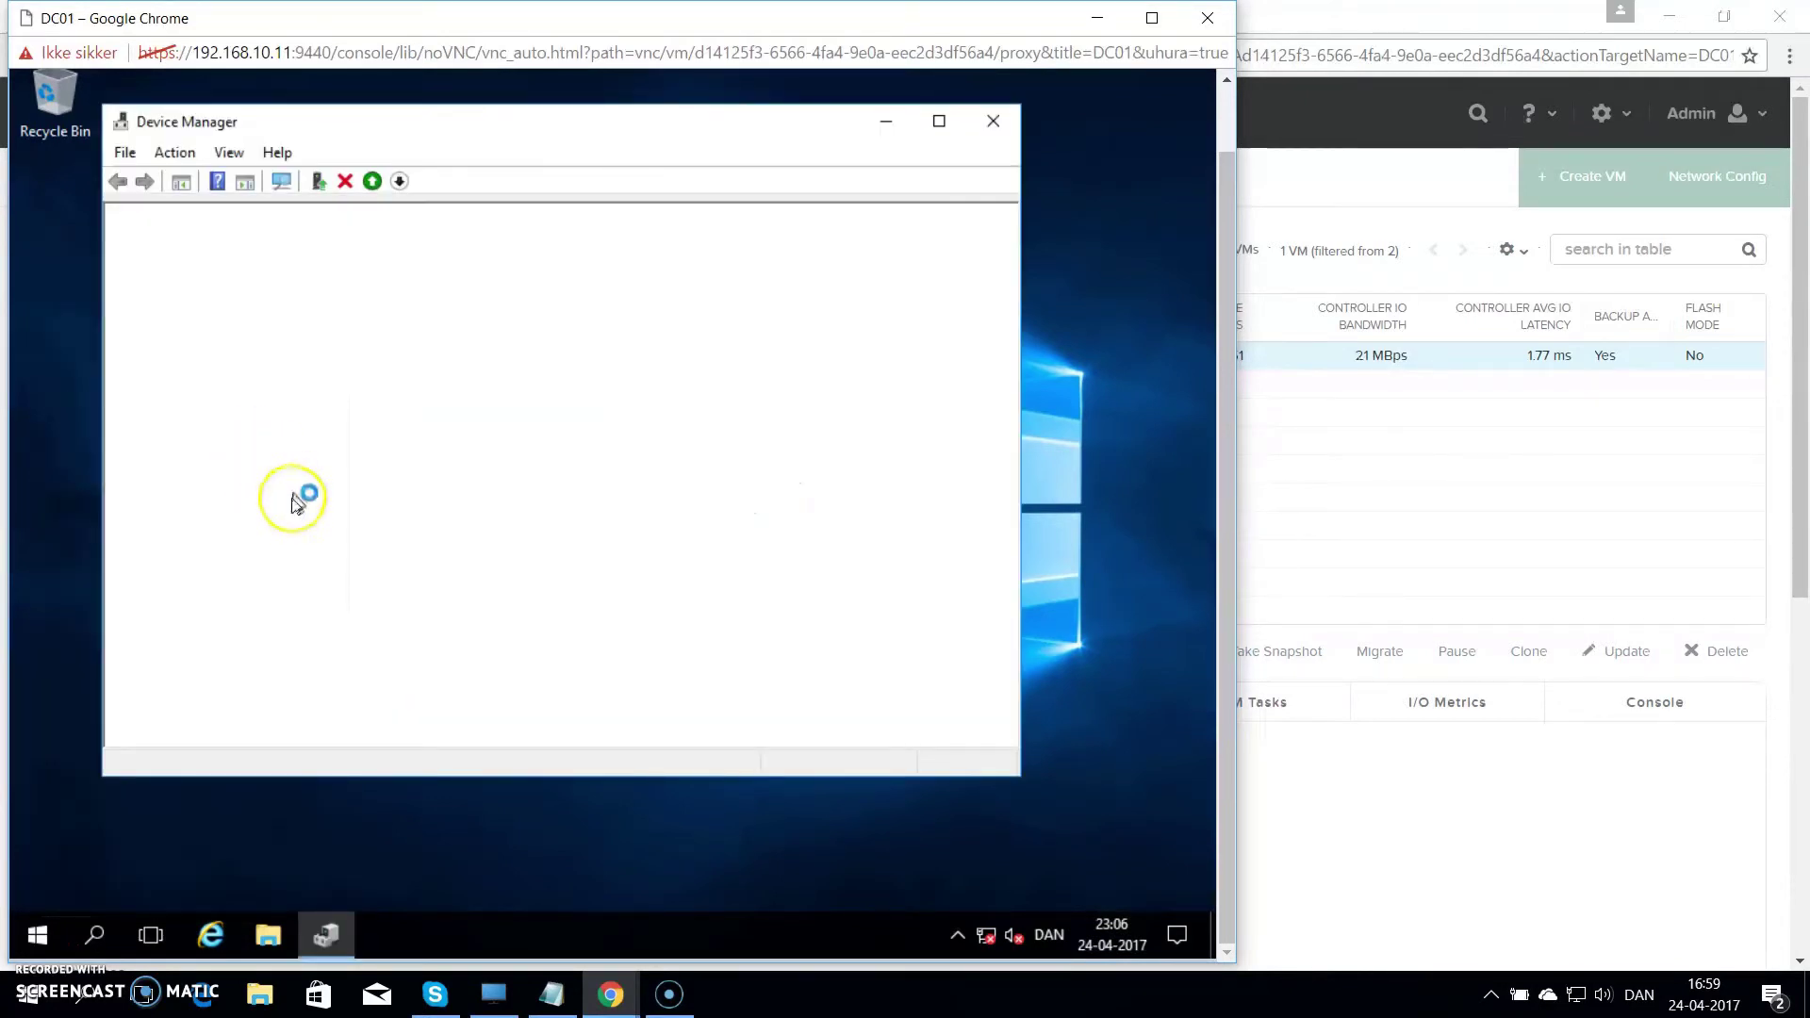
right_click(213, 476)
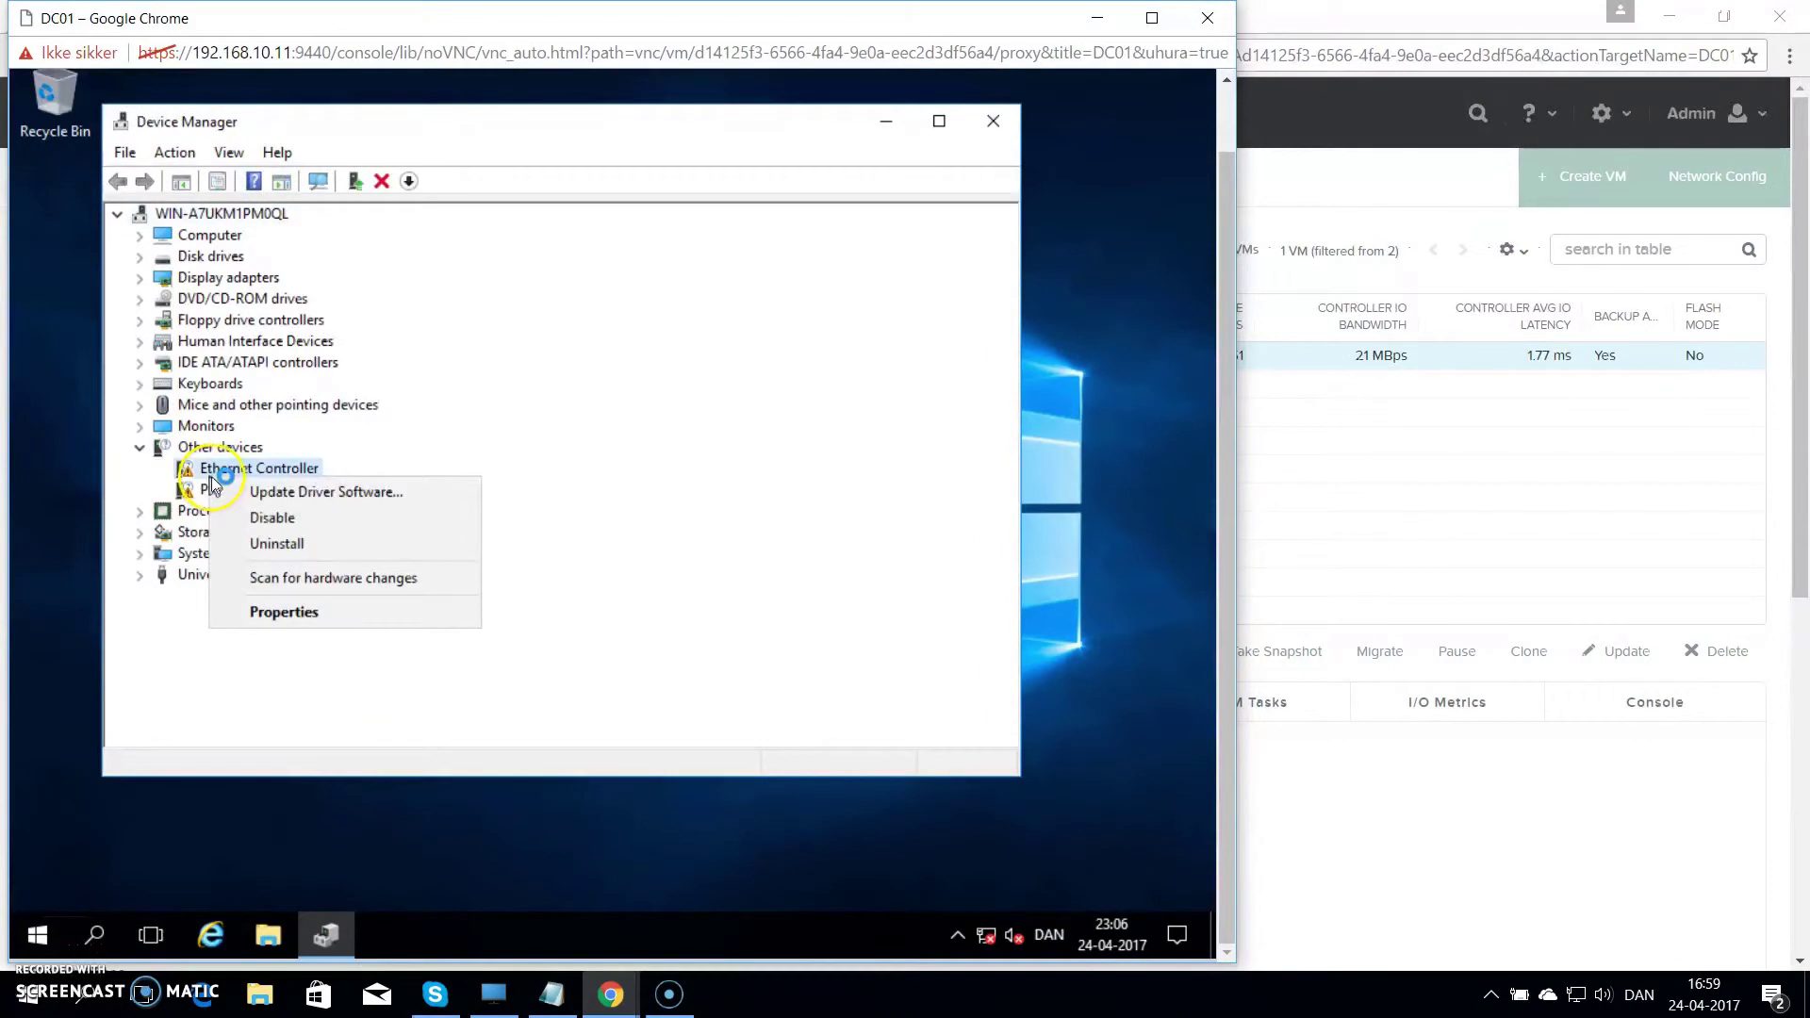
left_click(303, 491)
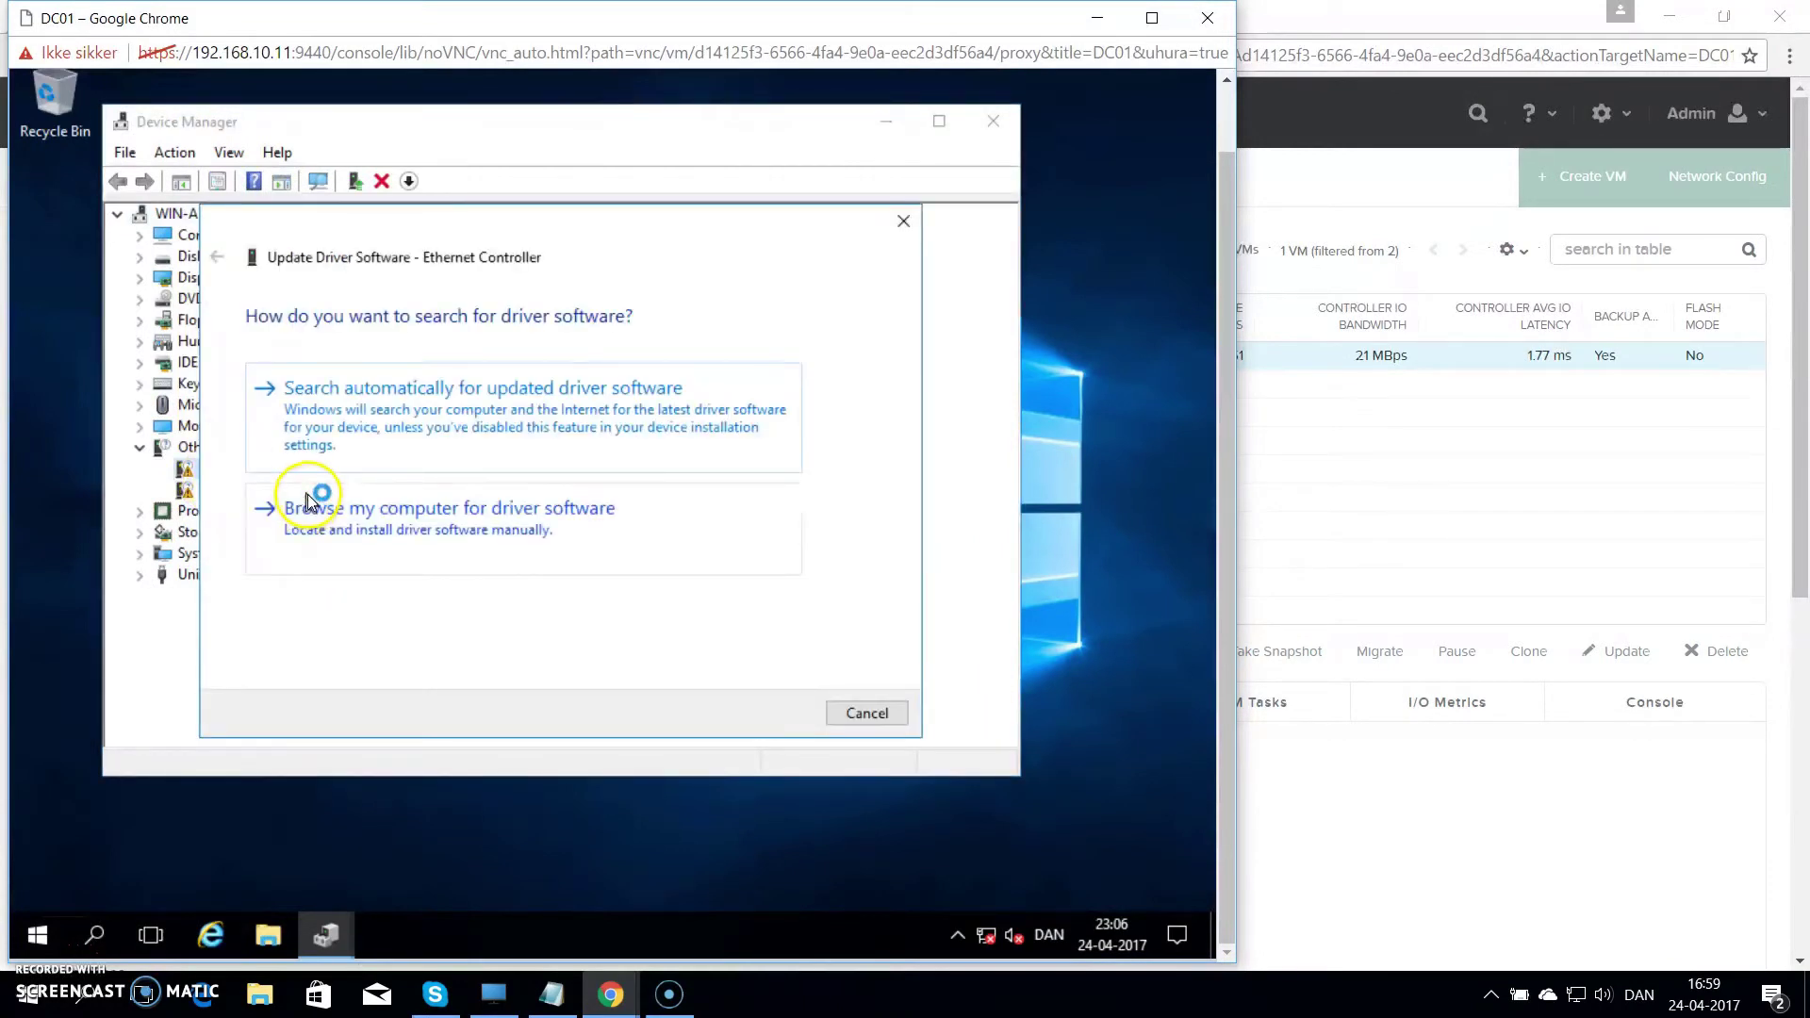
left_click(341, 534)
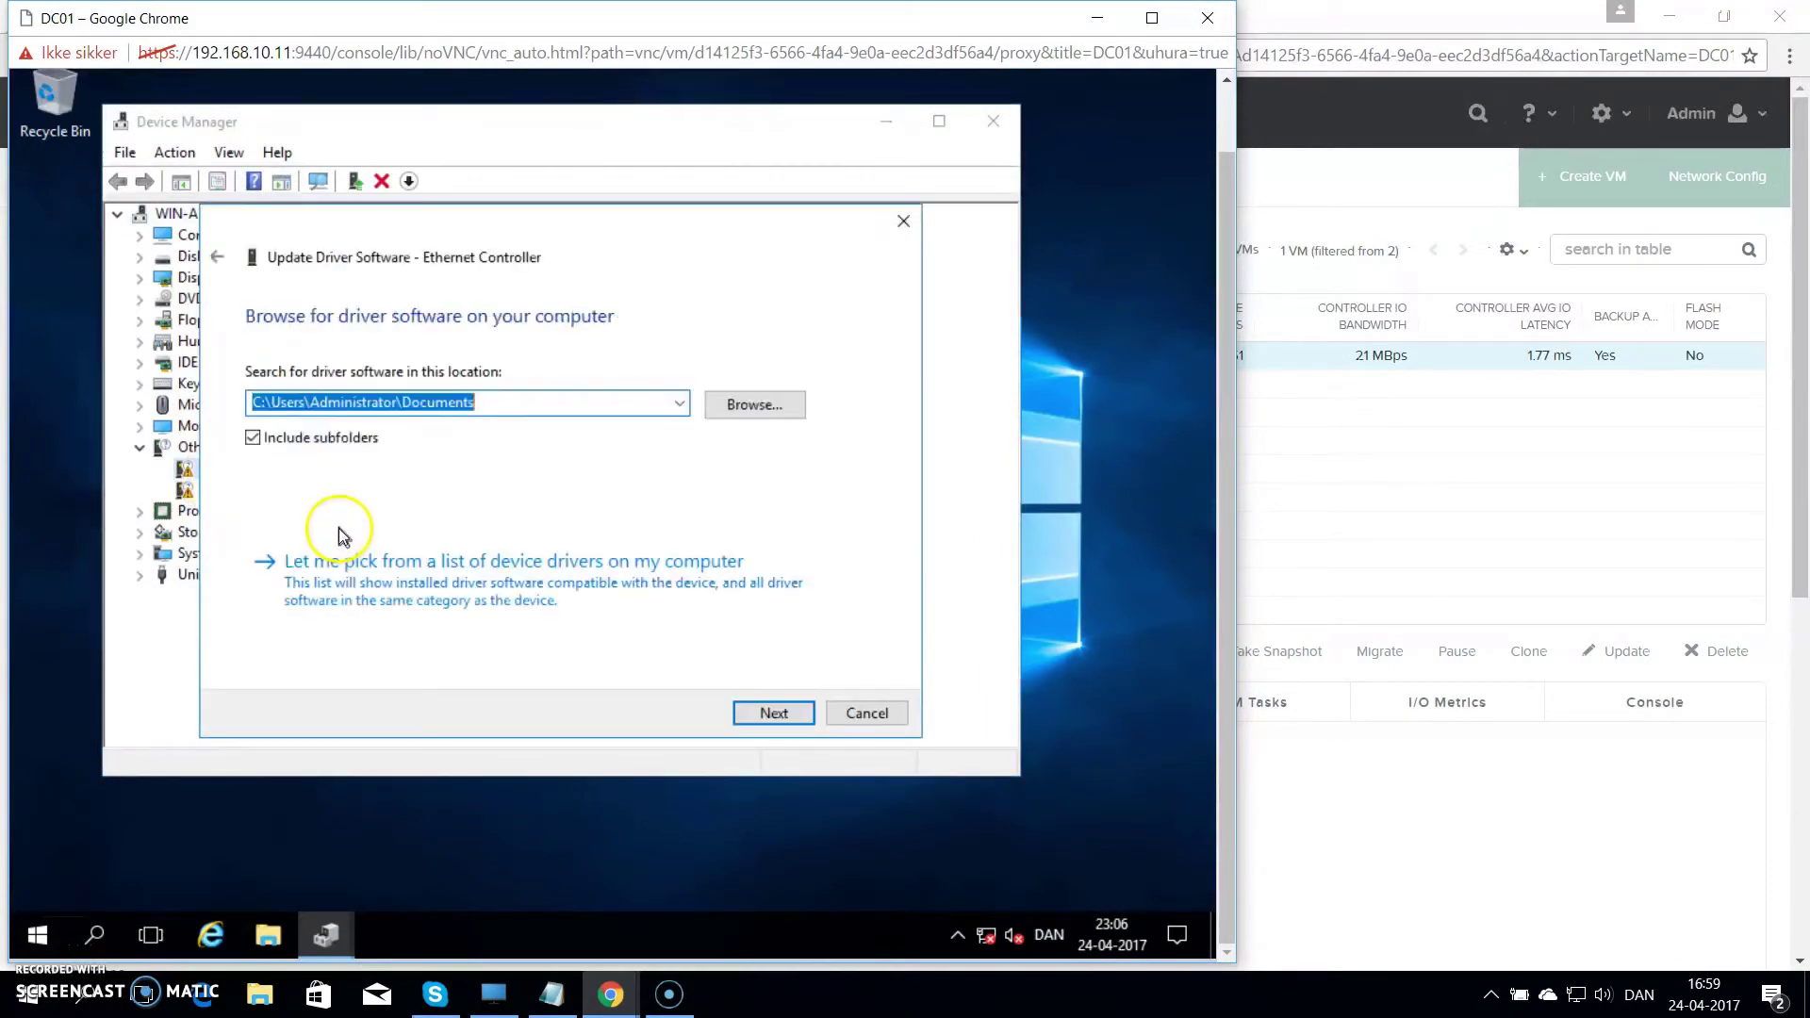
type("e")
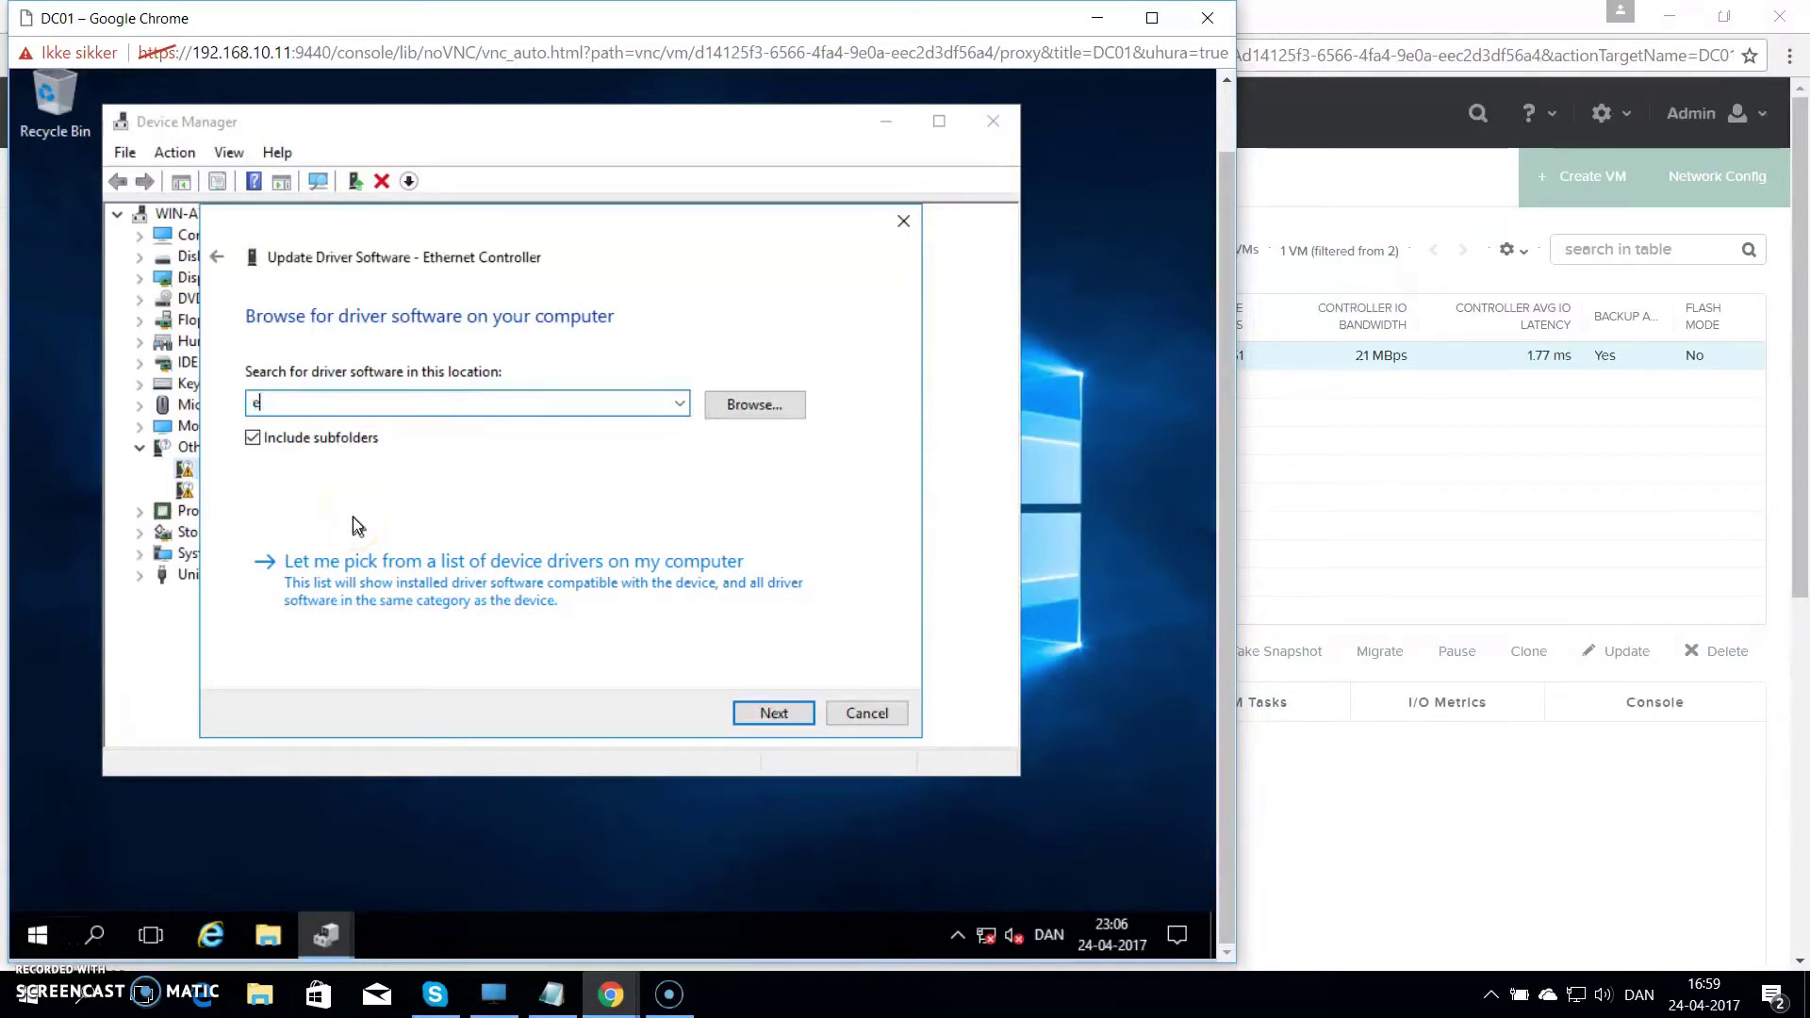
type(":")
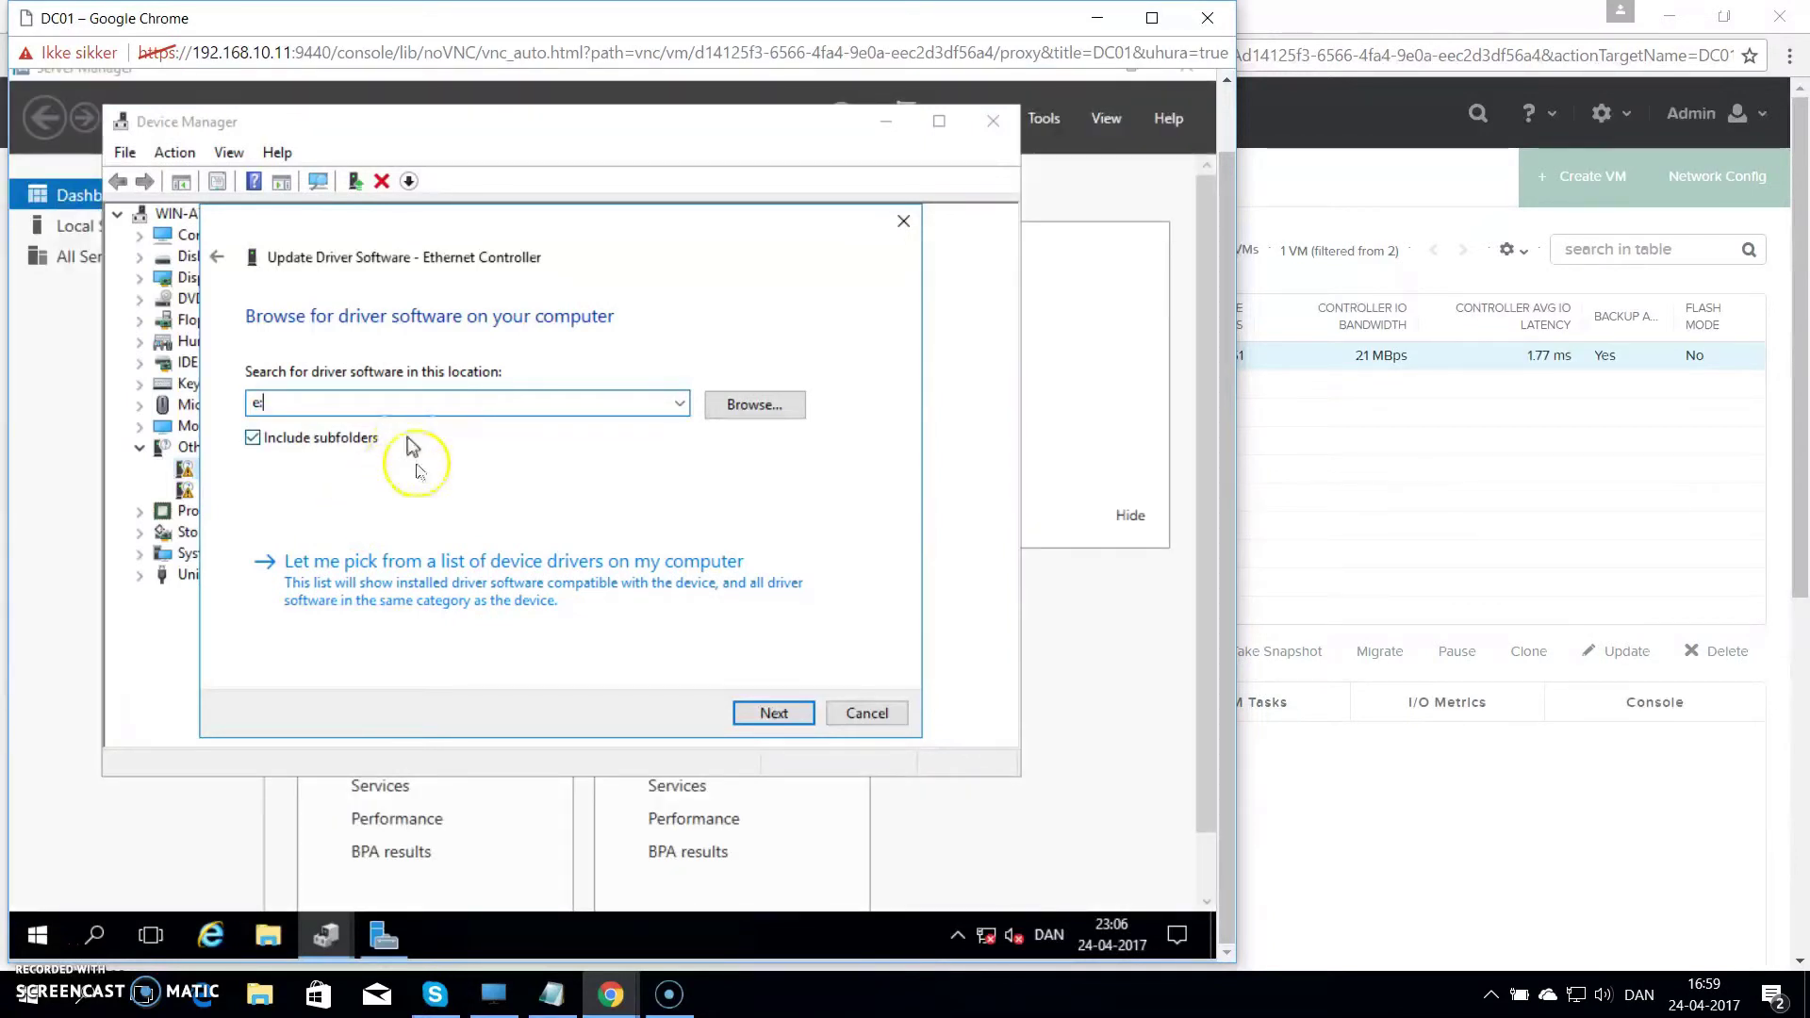
left_click(775, 714)
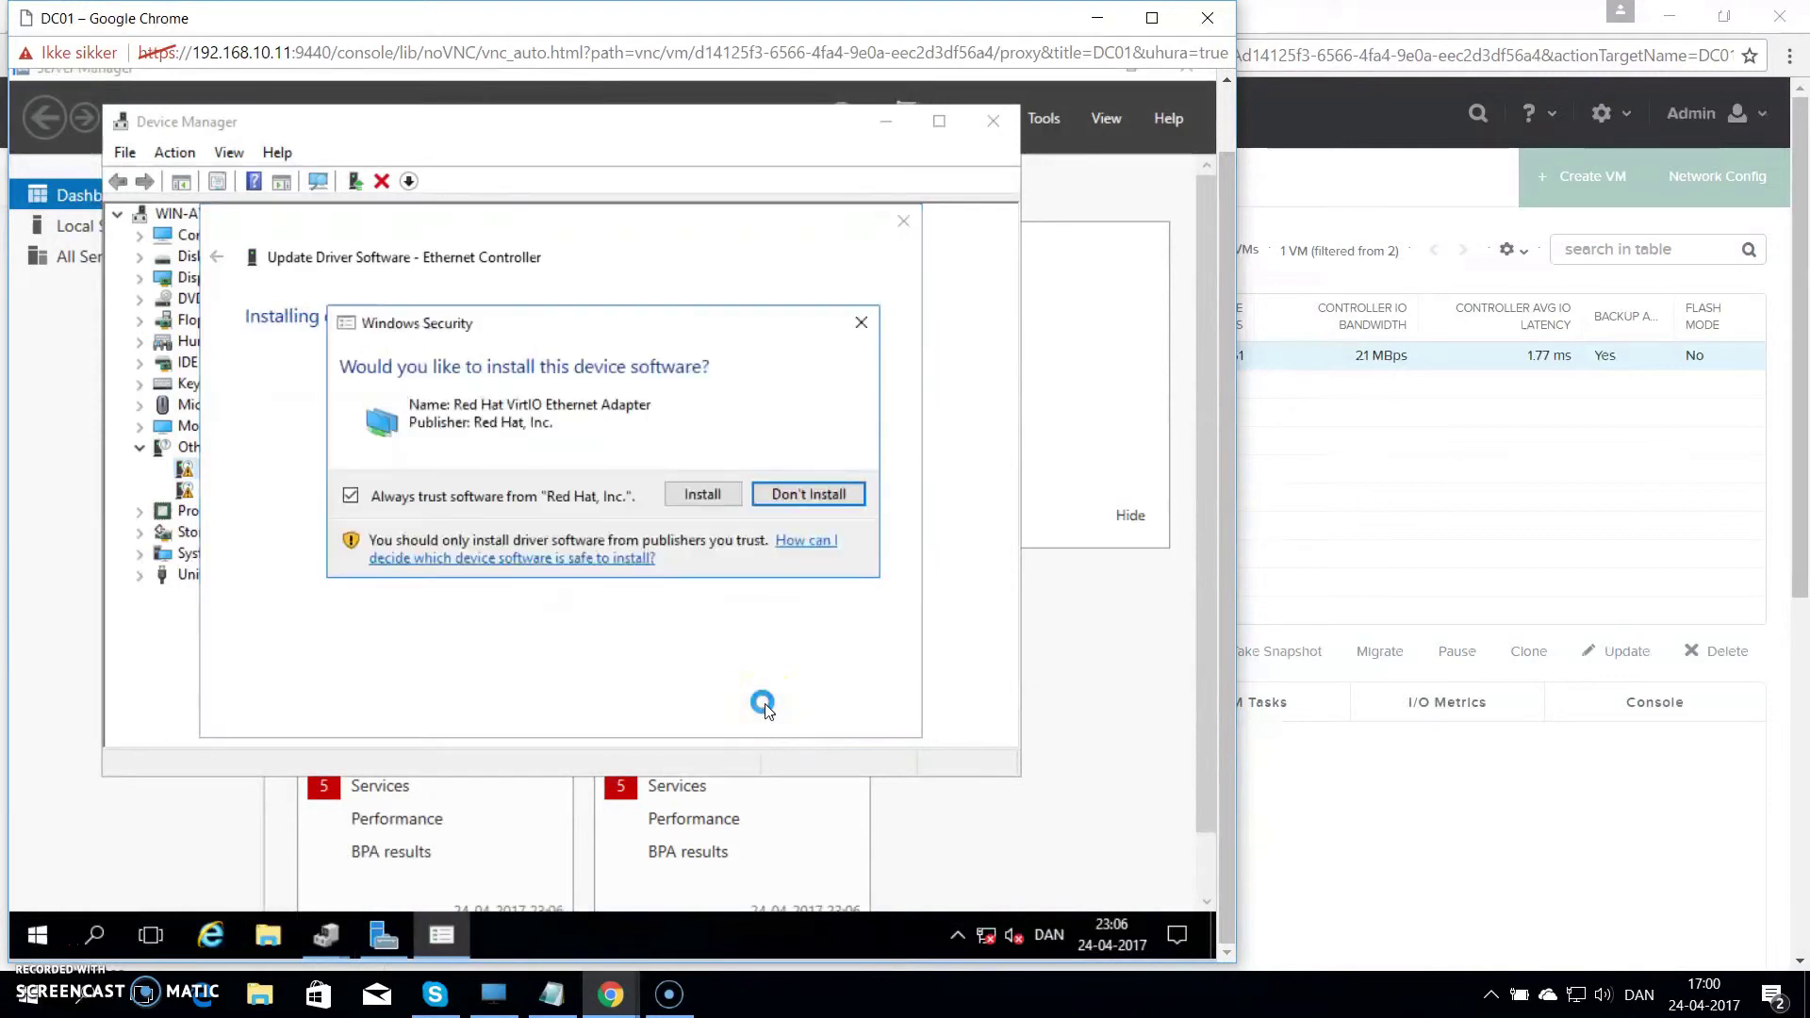
left_click(713, 504)
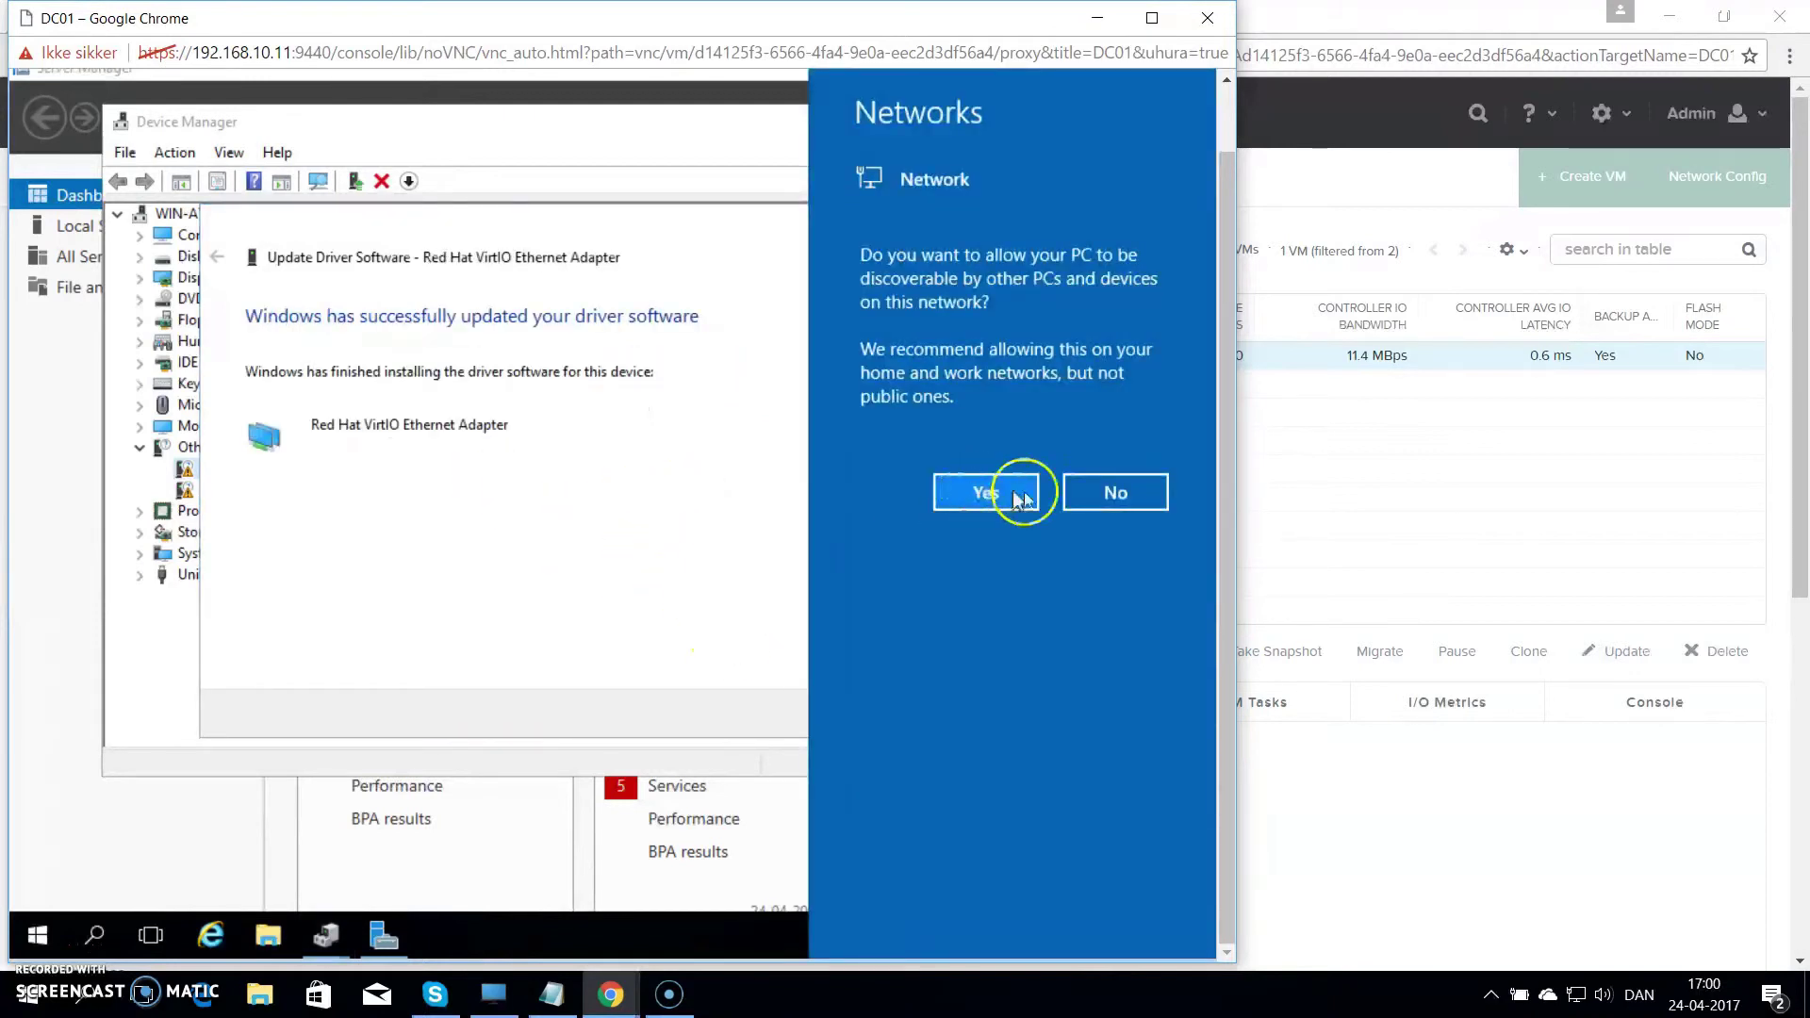
left_click(1086, 492)
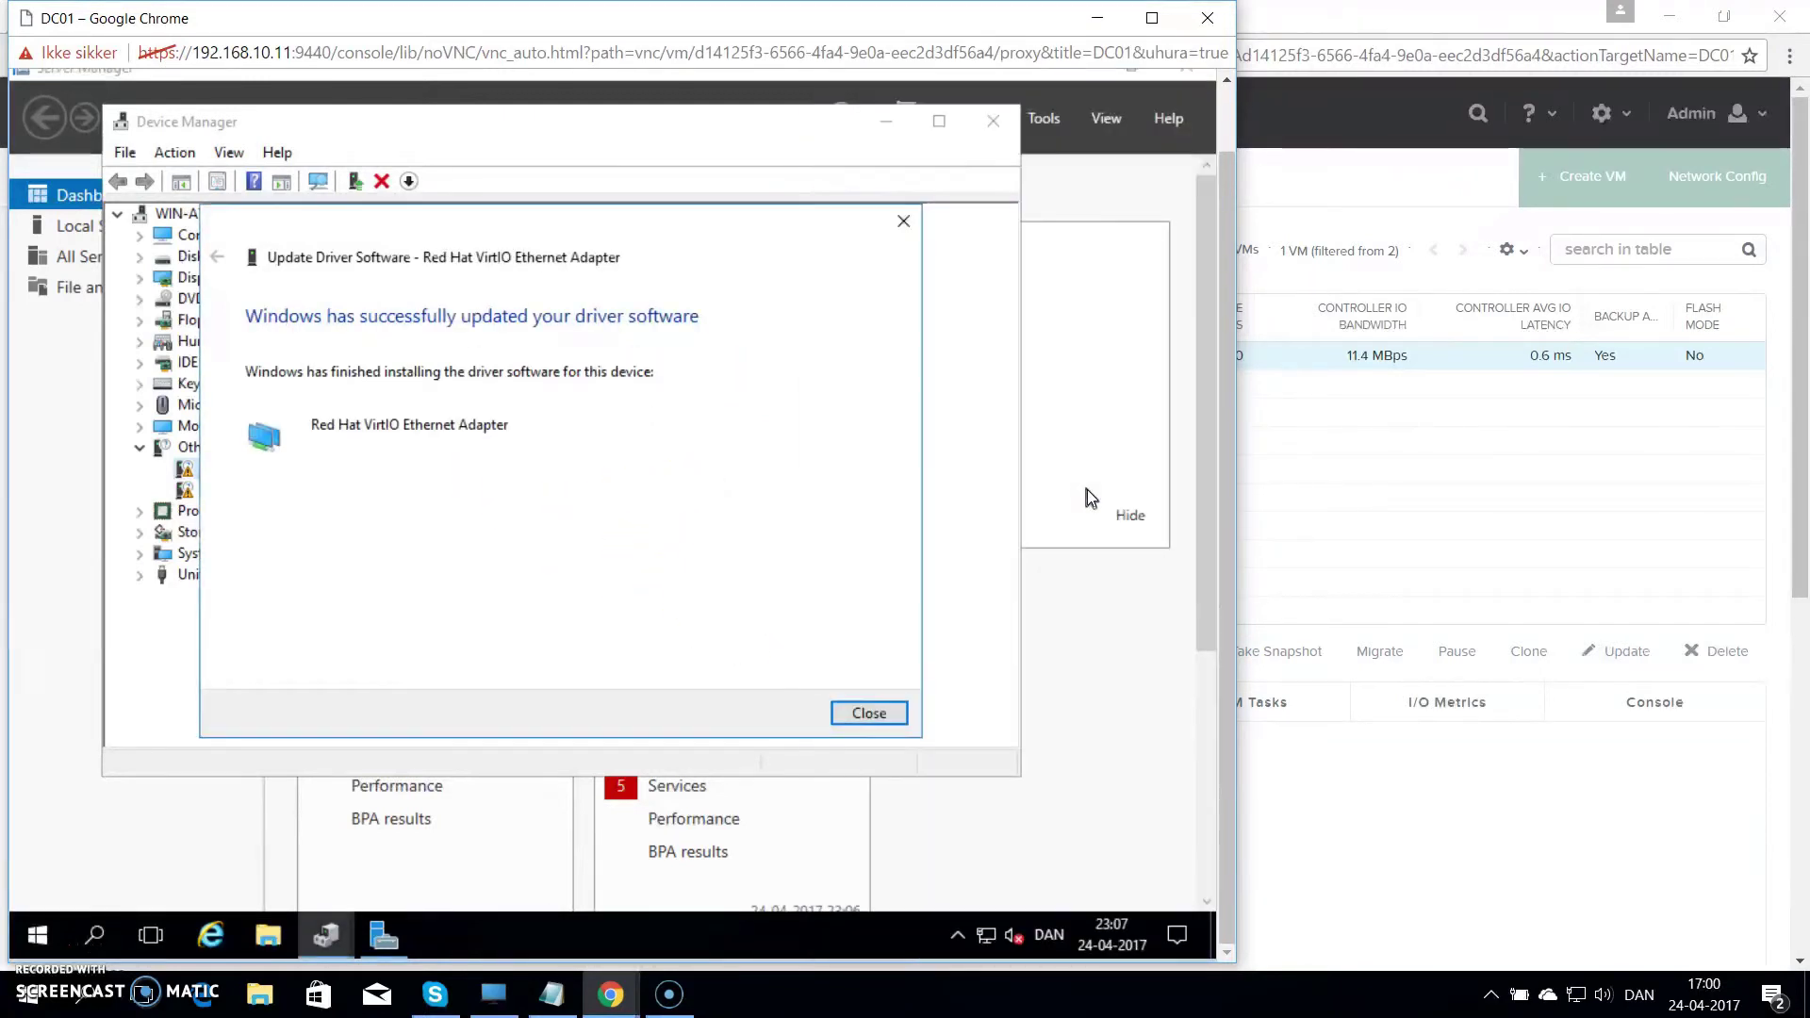
left_click(868, 714)
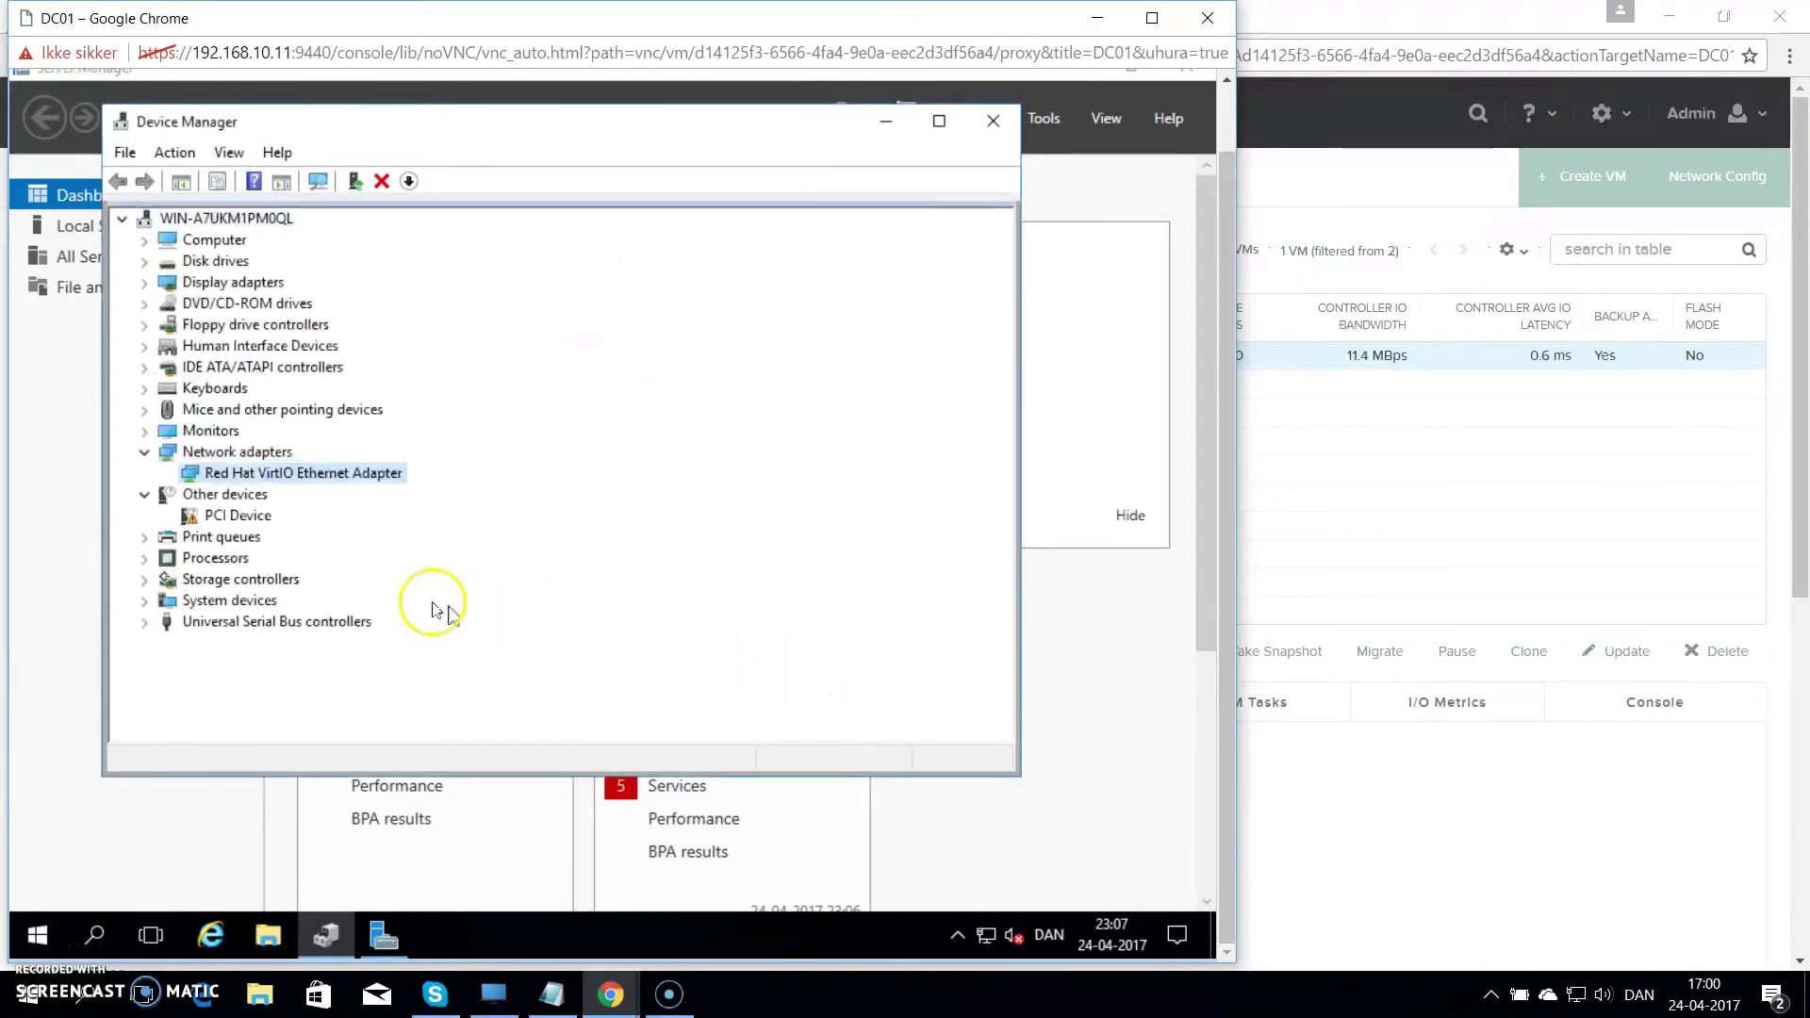
Step: Install the VirtIO Balloon Driver for the unknown PCI Device from the same drive, then close Device Manager
right_click(262, 521)
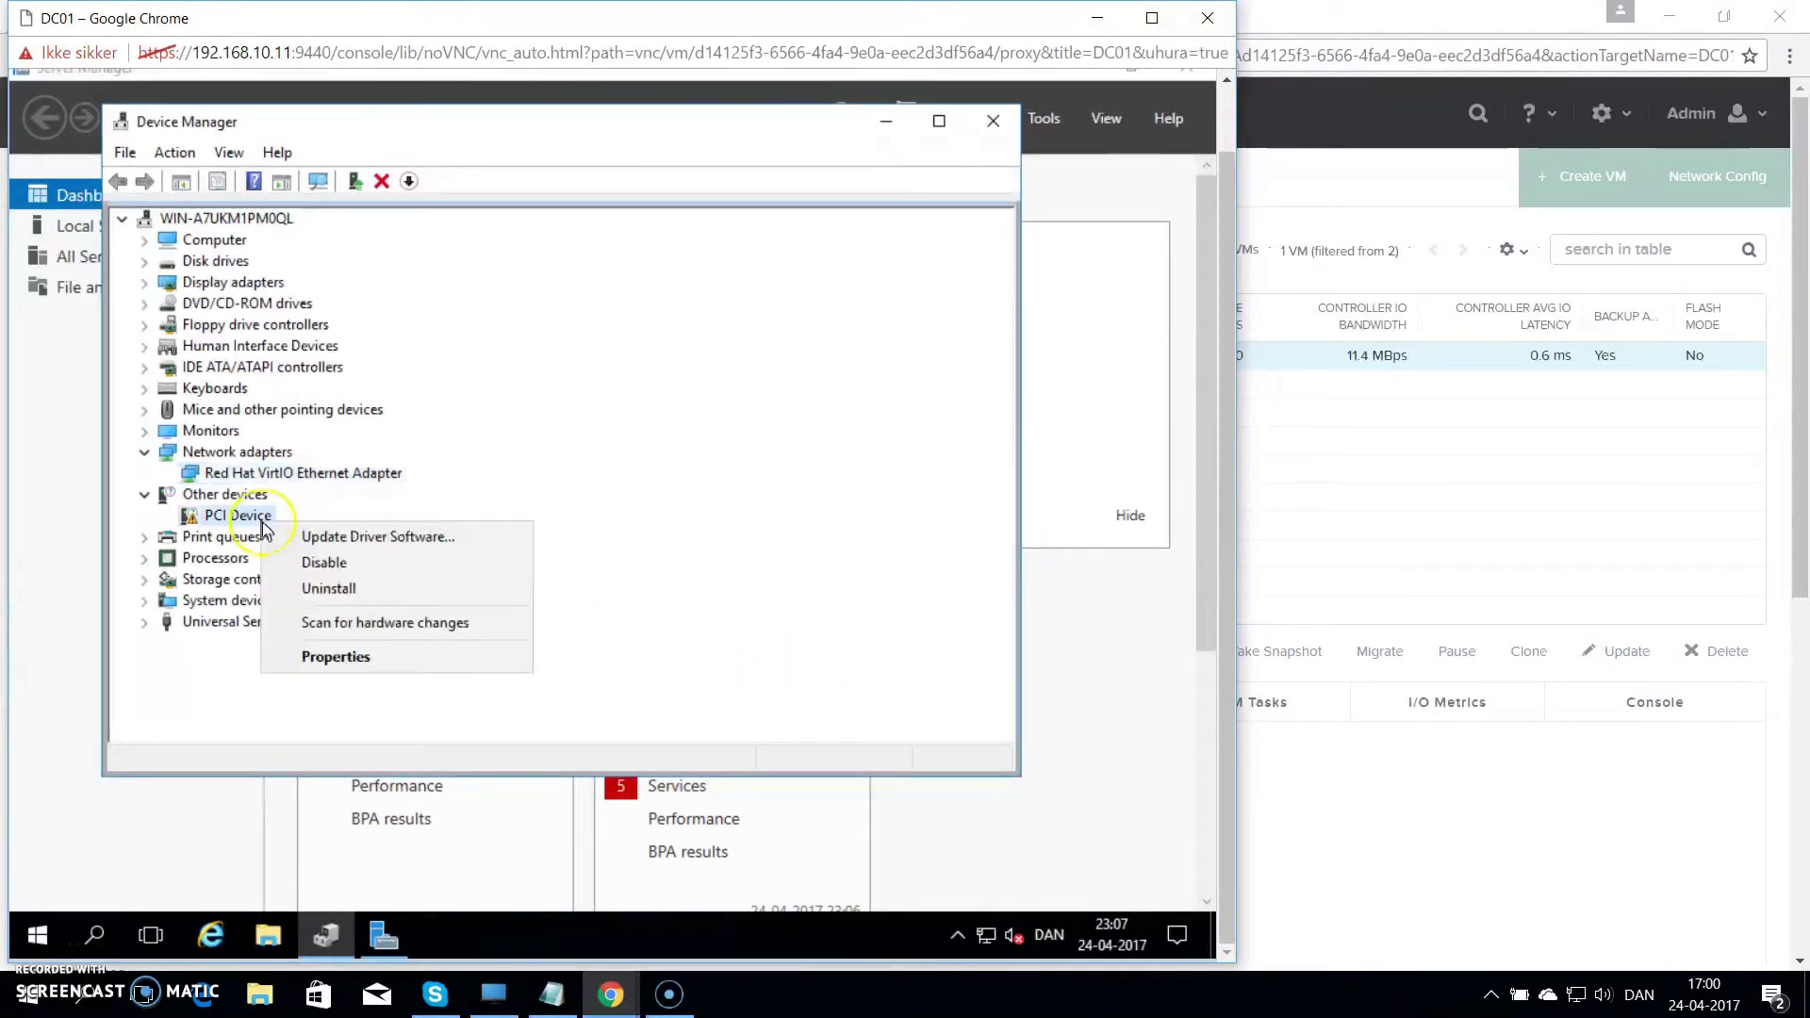
left_click(349, 534)
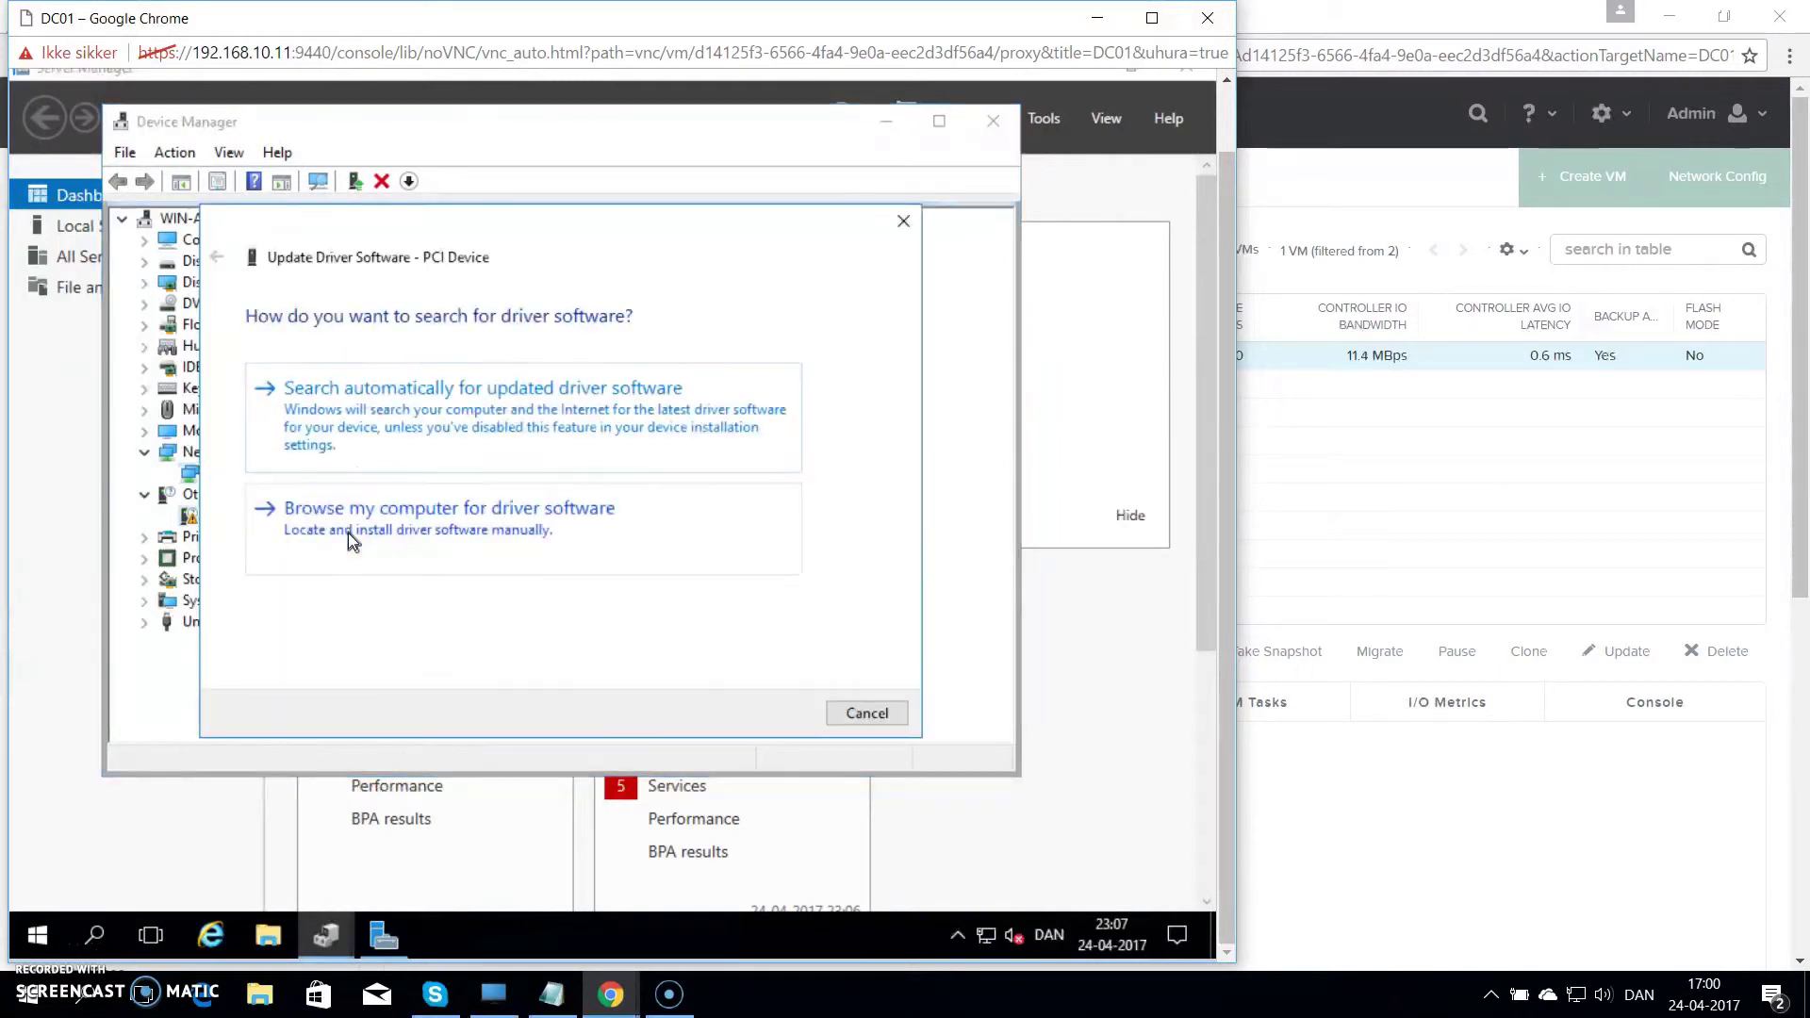
left_click(406, 518)
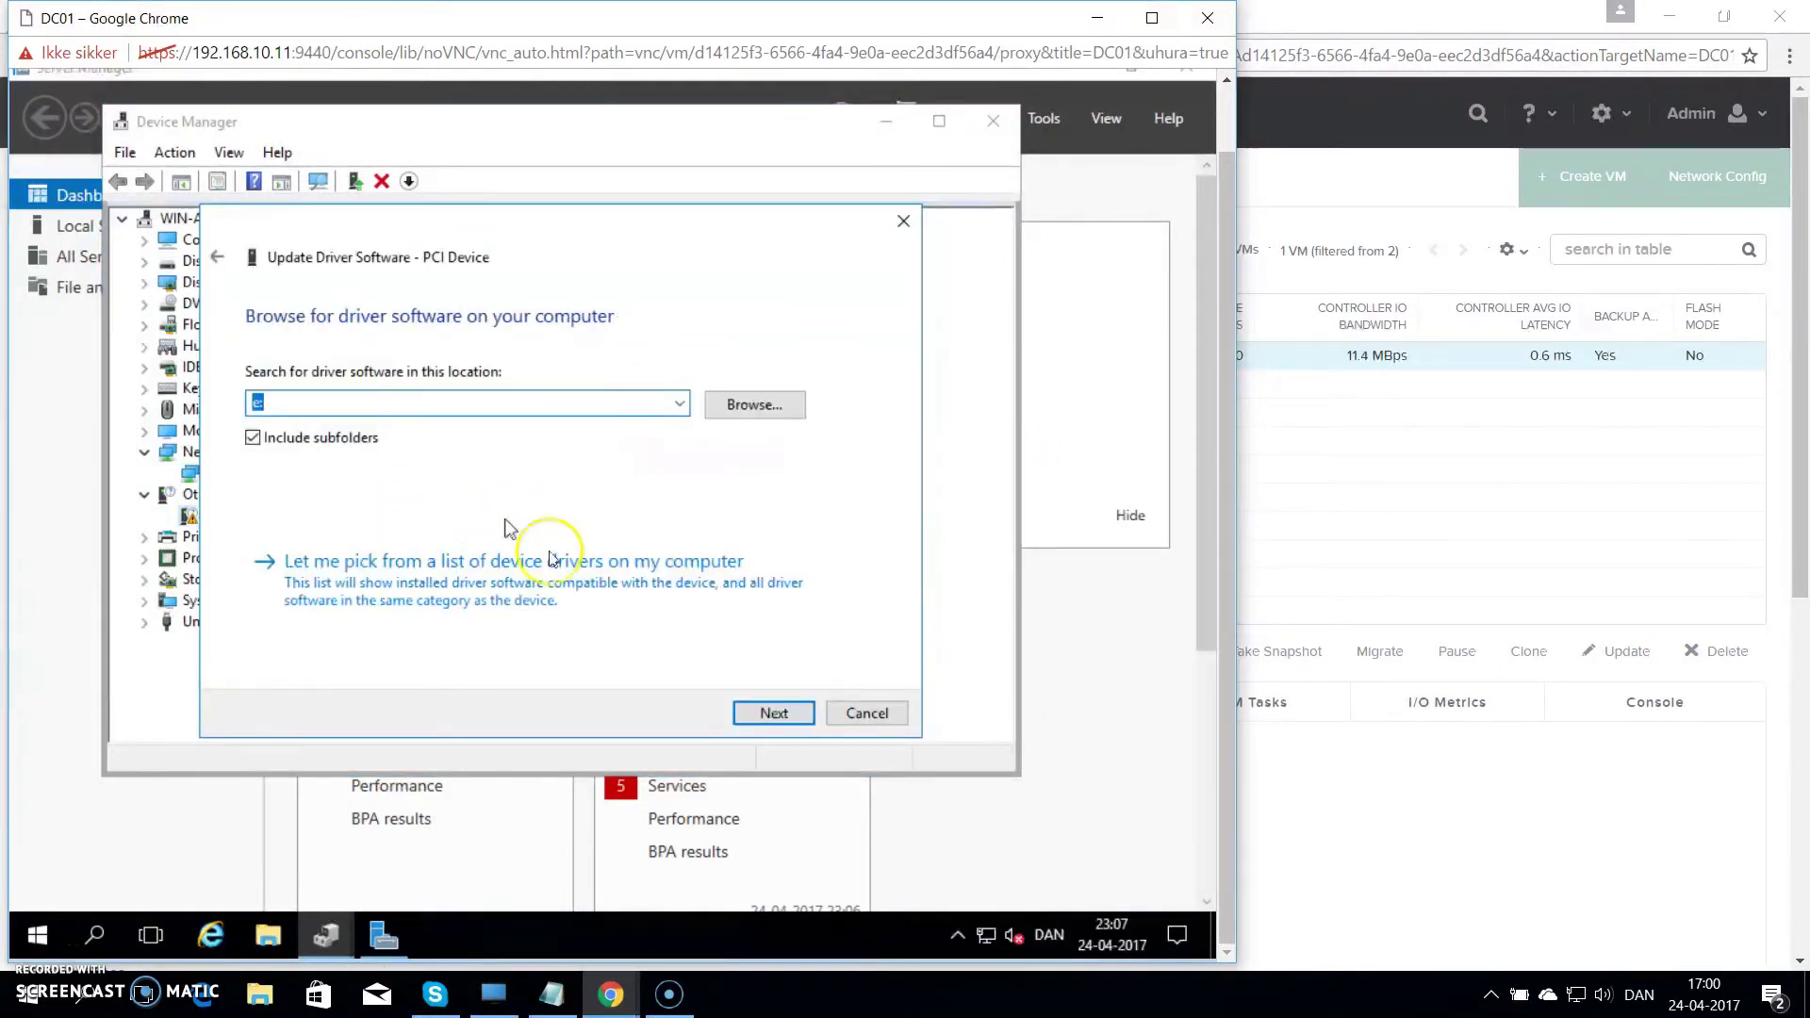
left_click(745, 715)
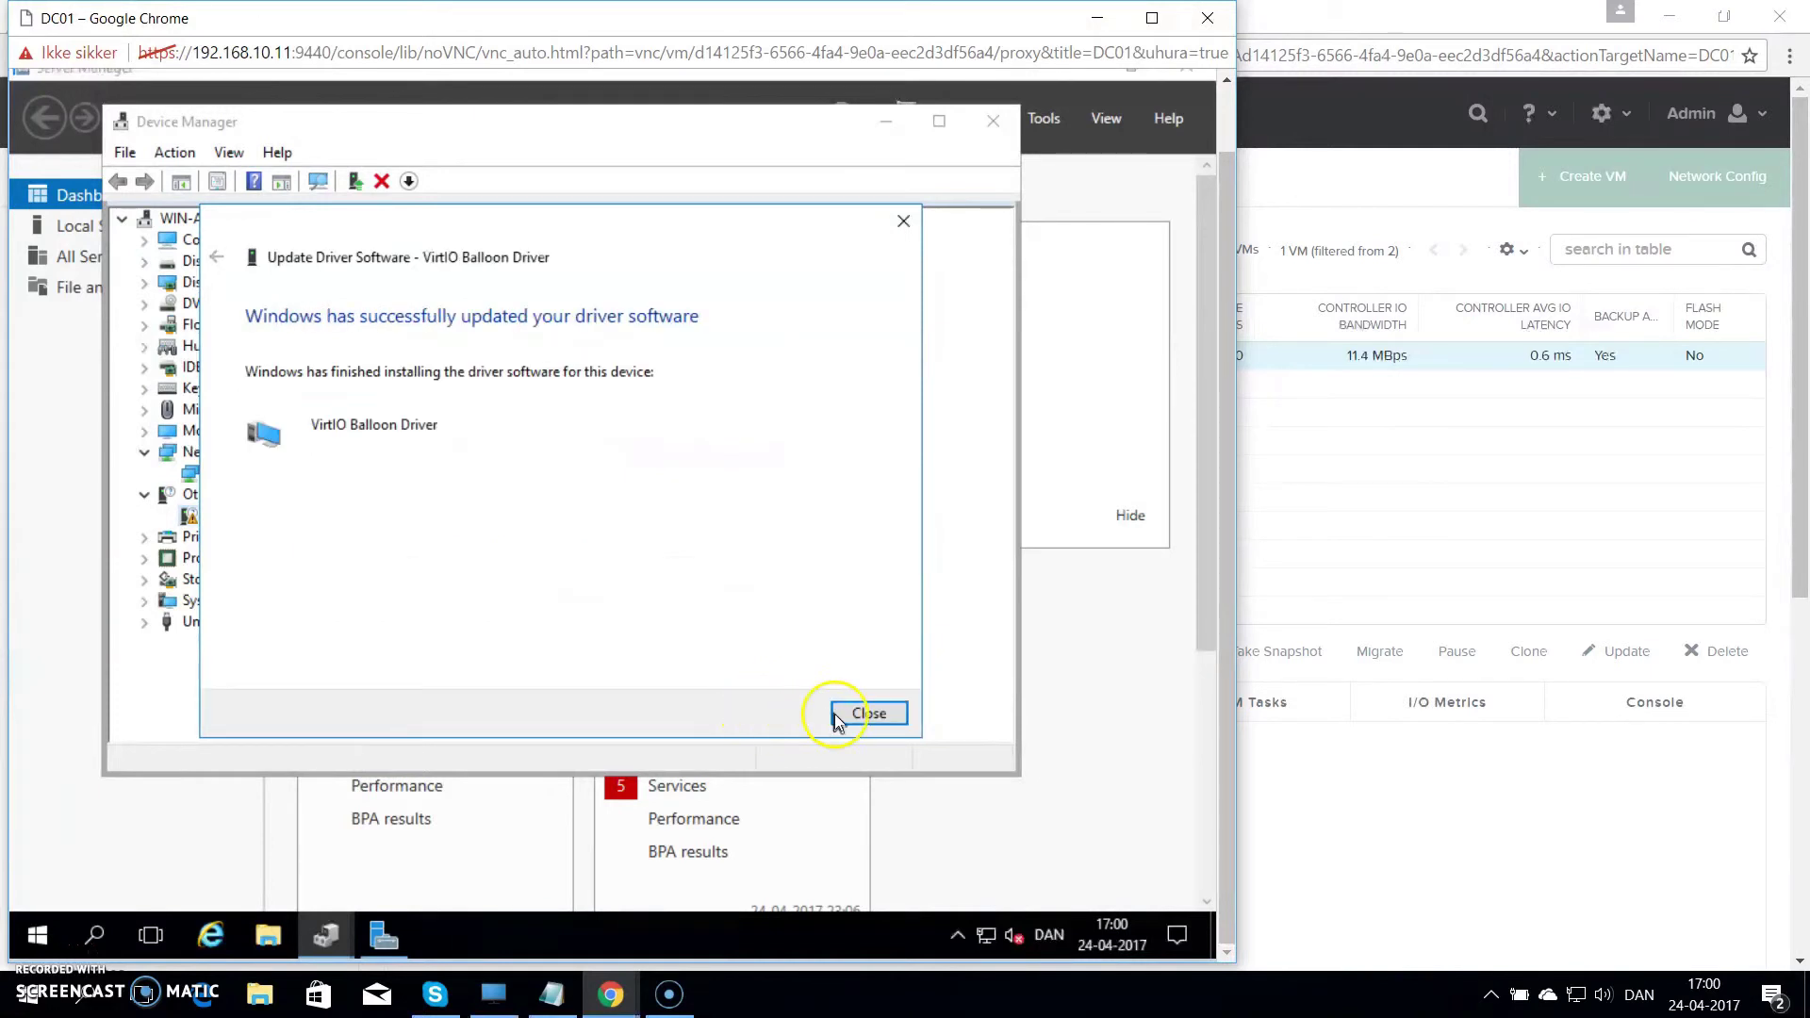
left_click(845, 714)
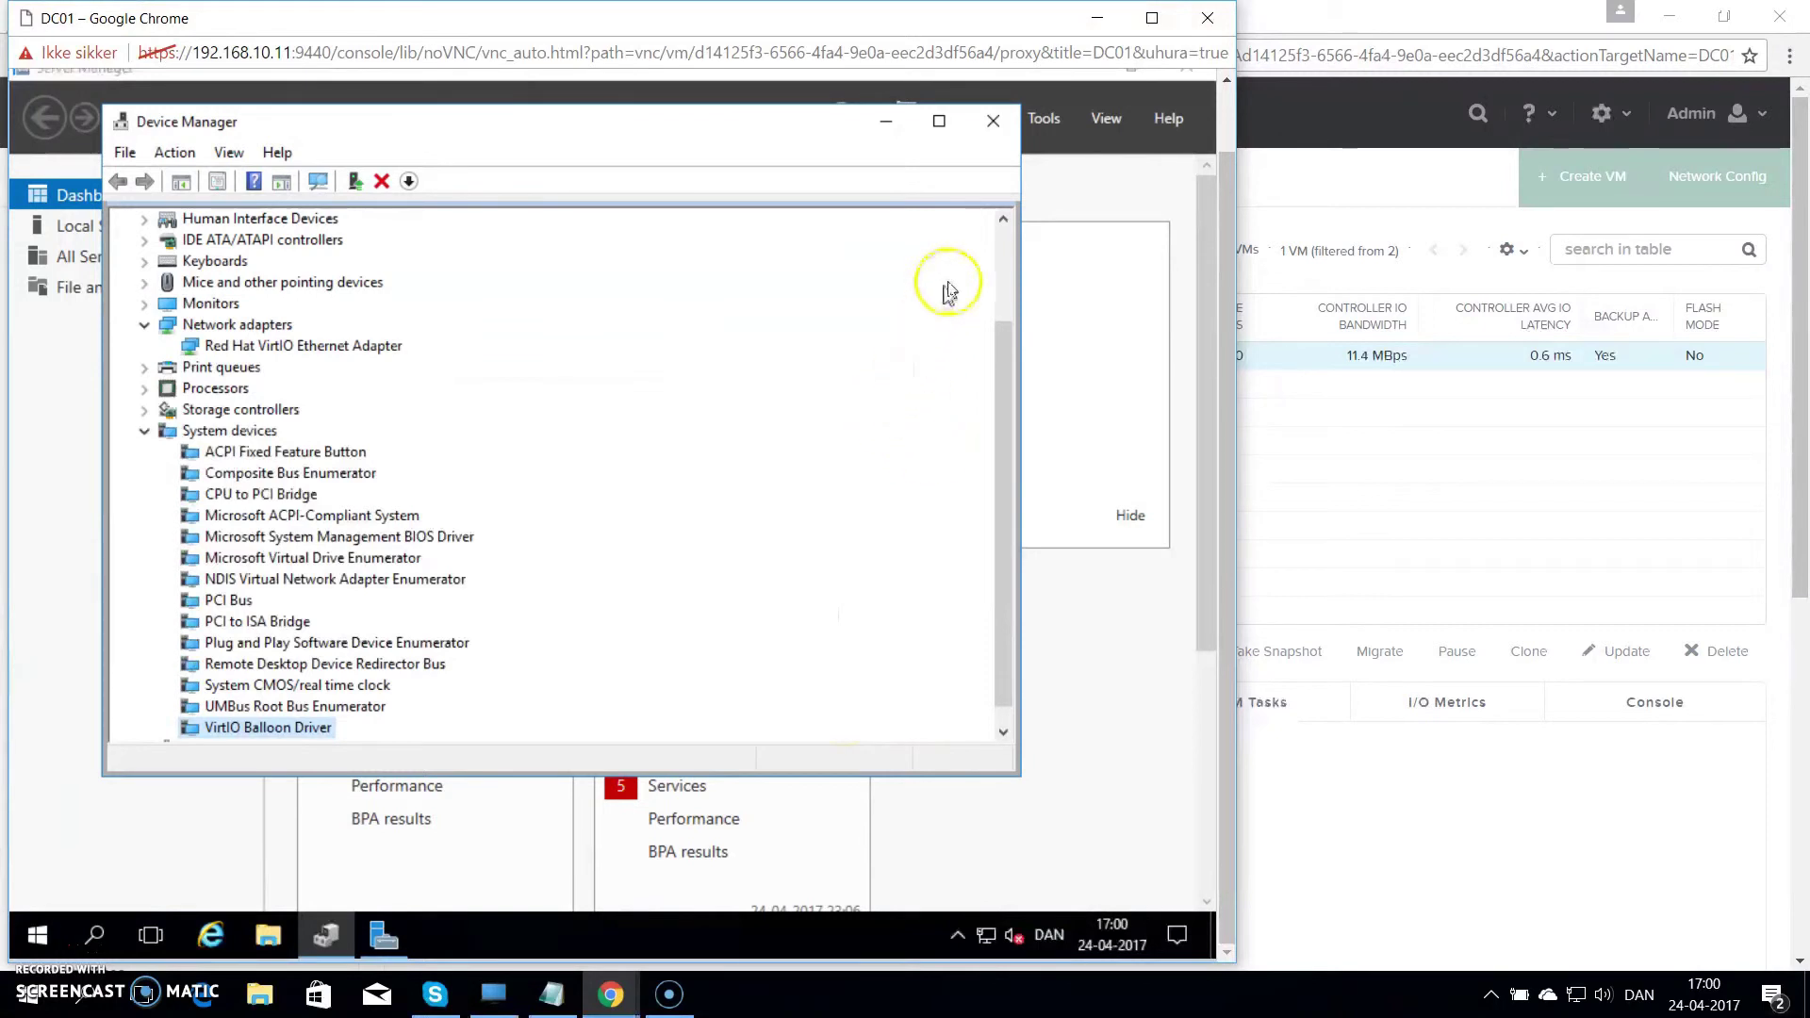
left_click(992, 121)
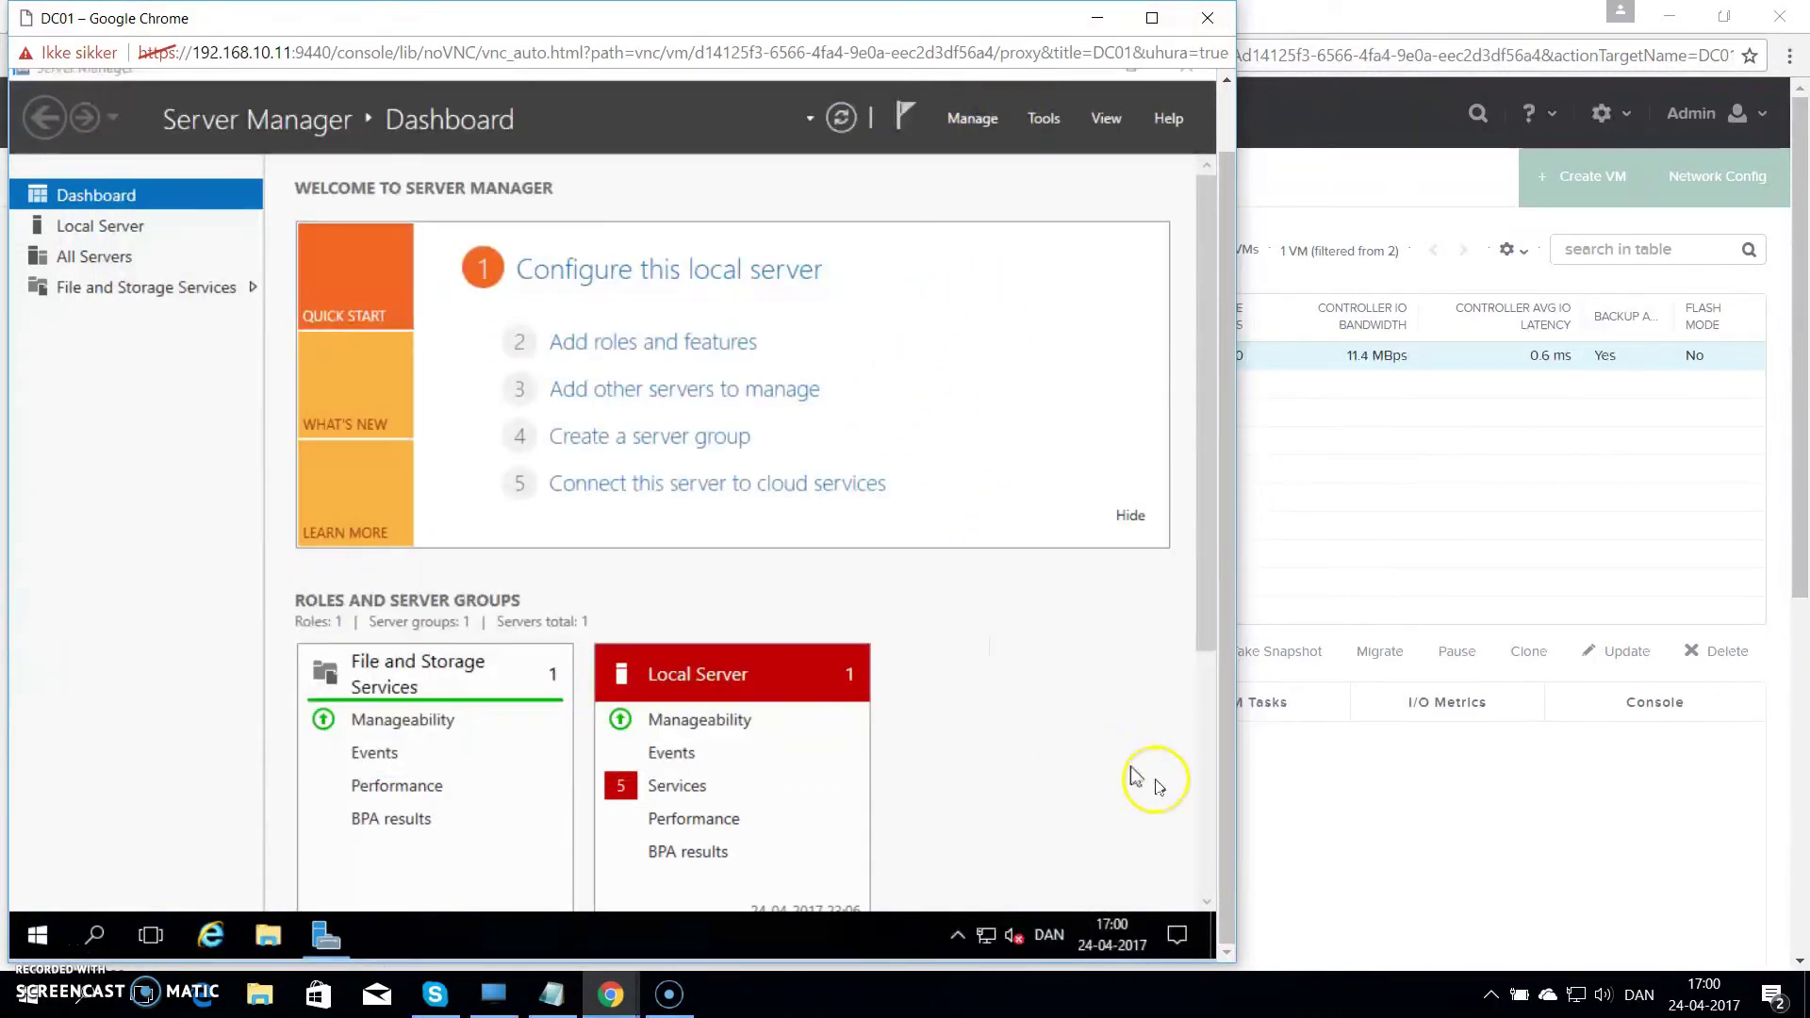
Step: Run qemu-ga-x64 from the guest-agent folder on CD Drive (E:), then close File Explorer
left_click(269, 936)
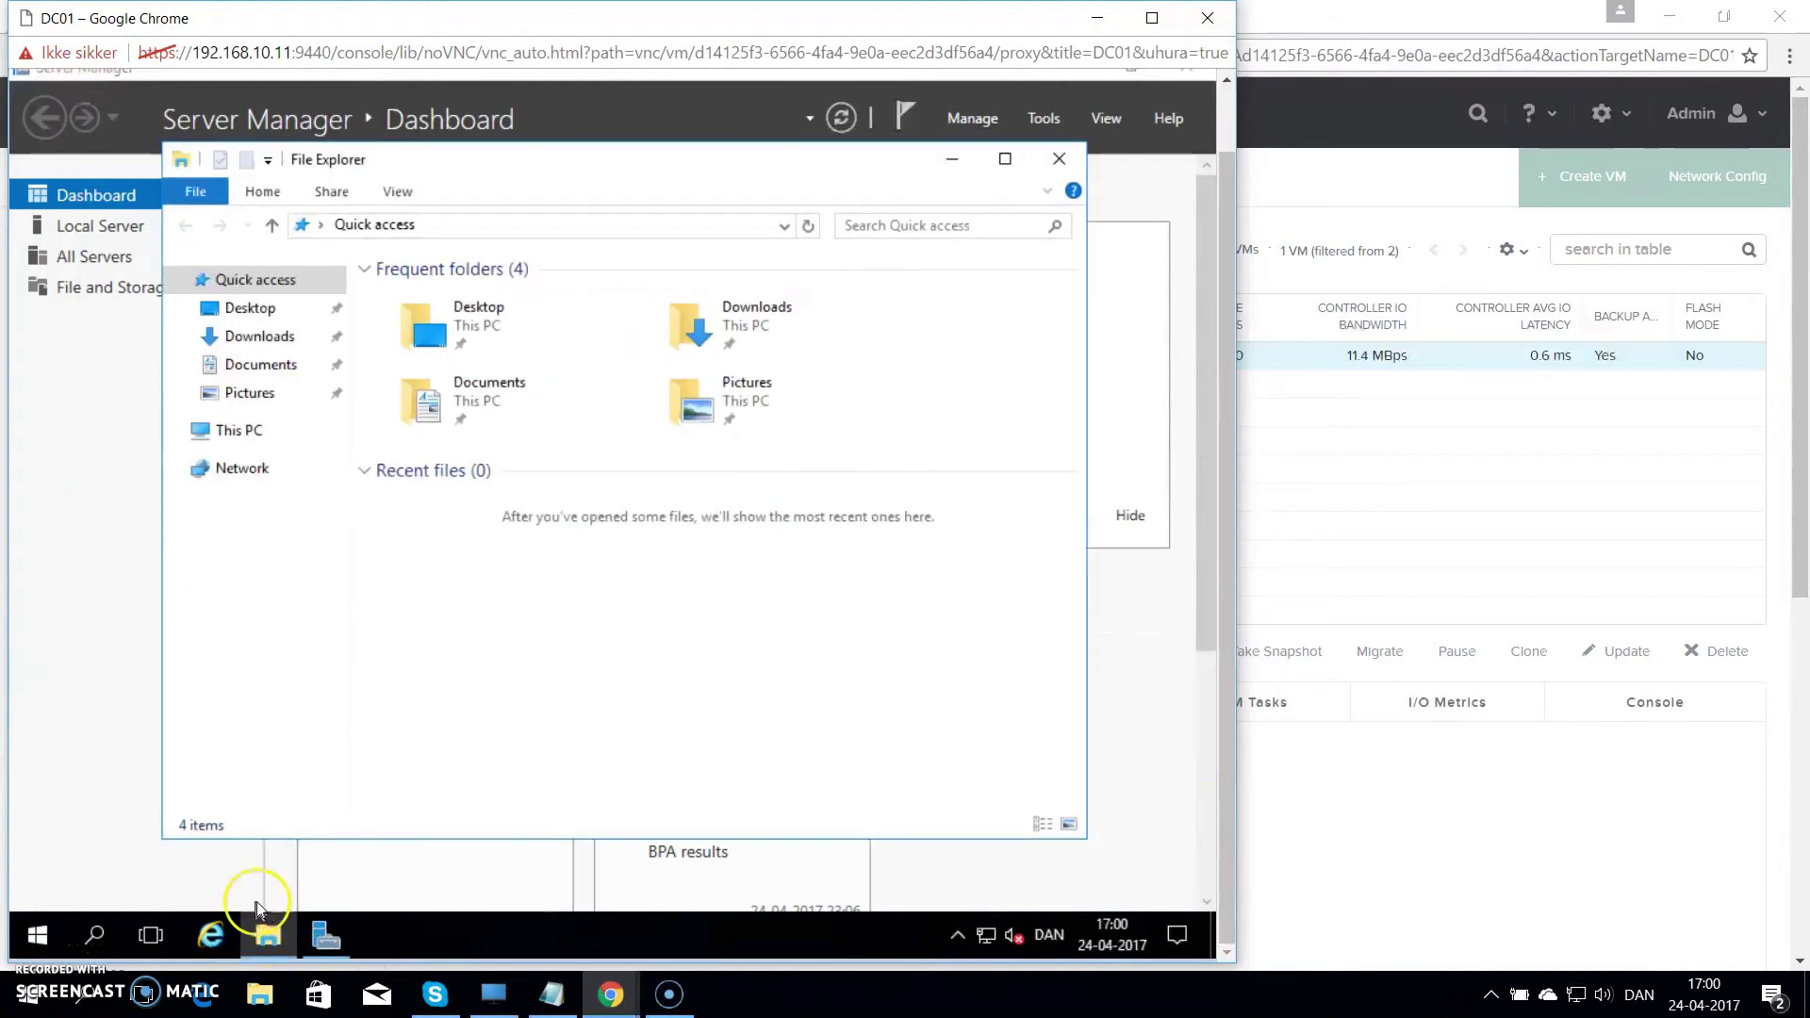
left_click(247, 429)
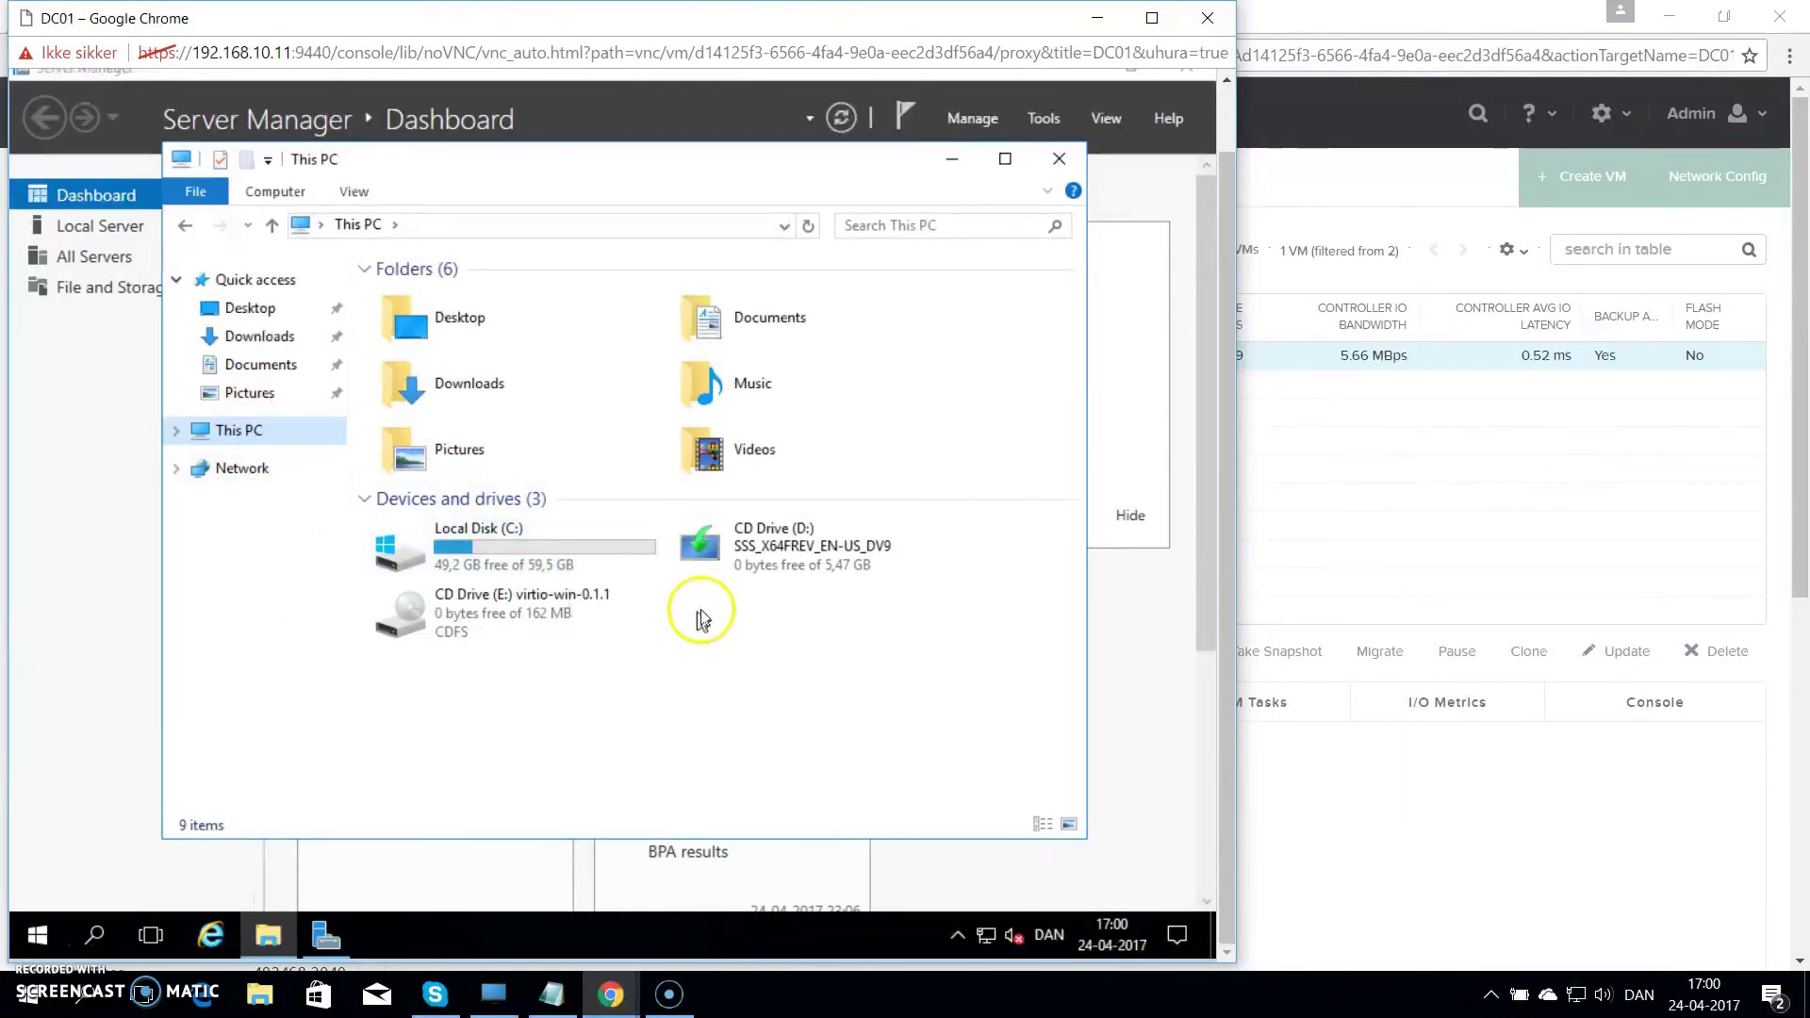
left_click(744, 556)
double_click(526, 596)
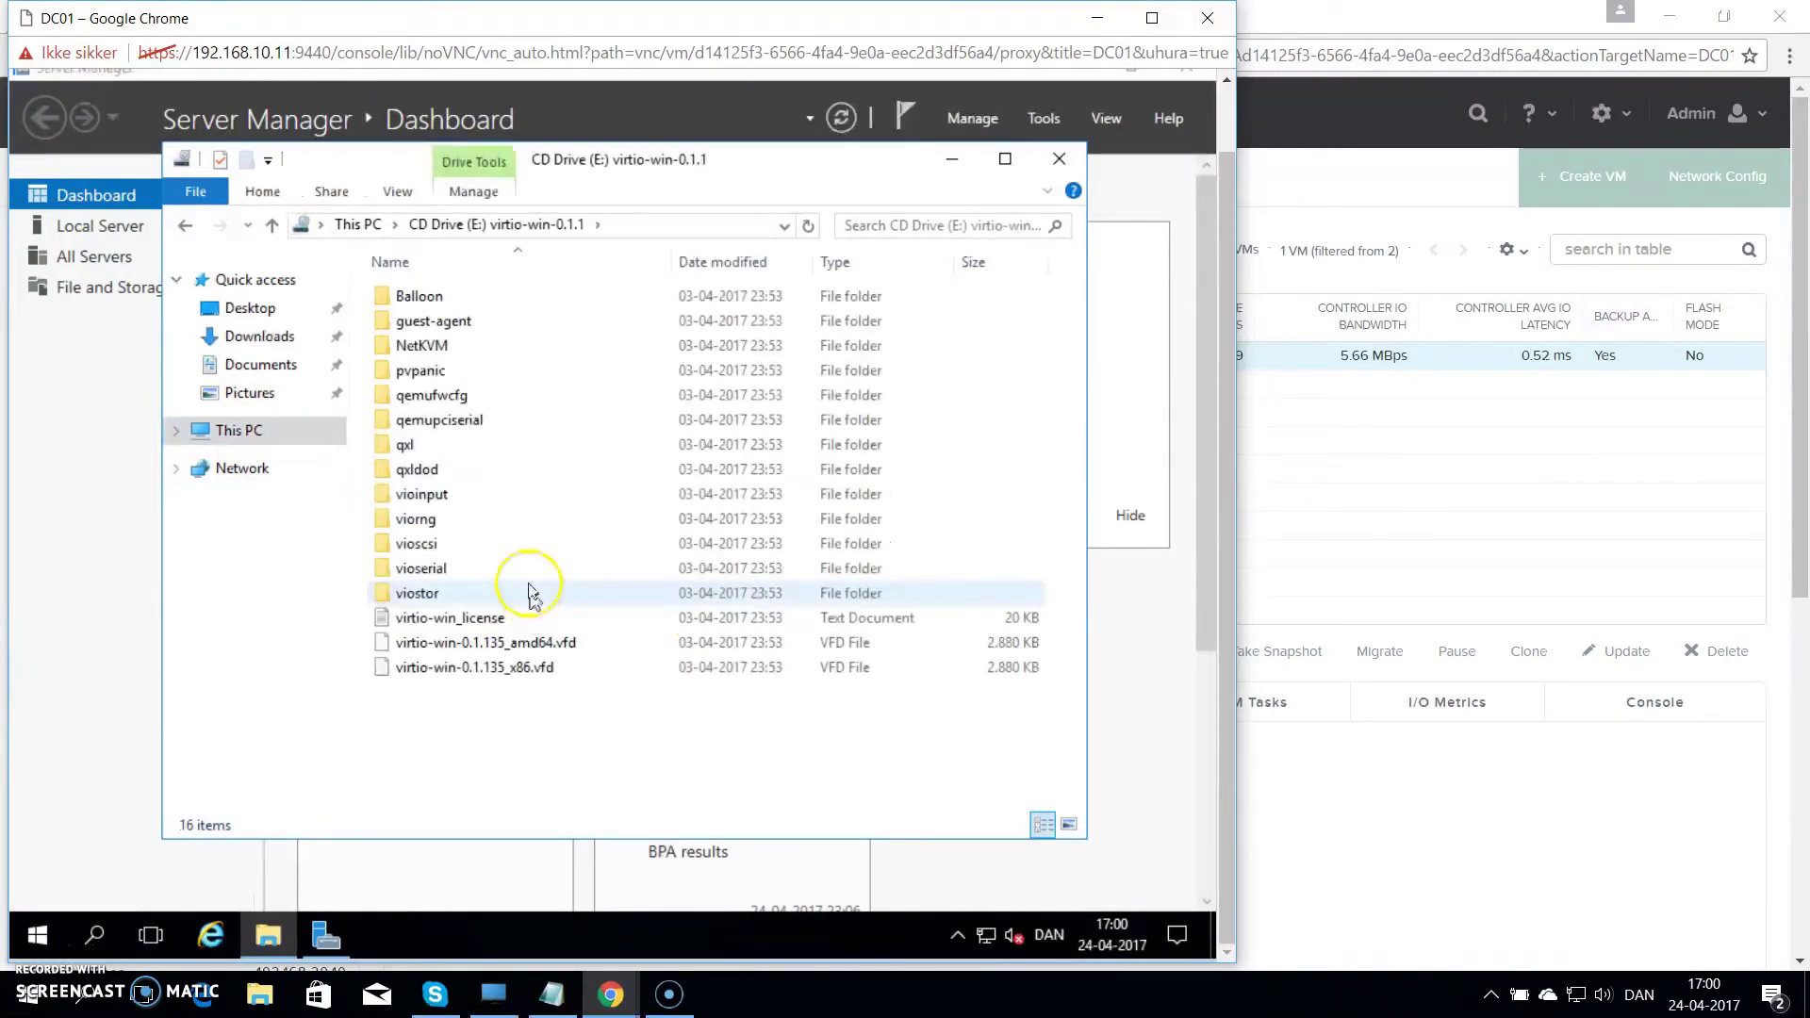
left_click(447, 328)
double_click(447, 328)
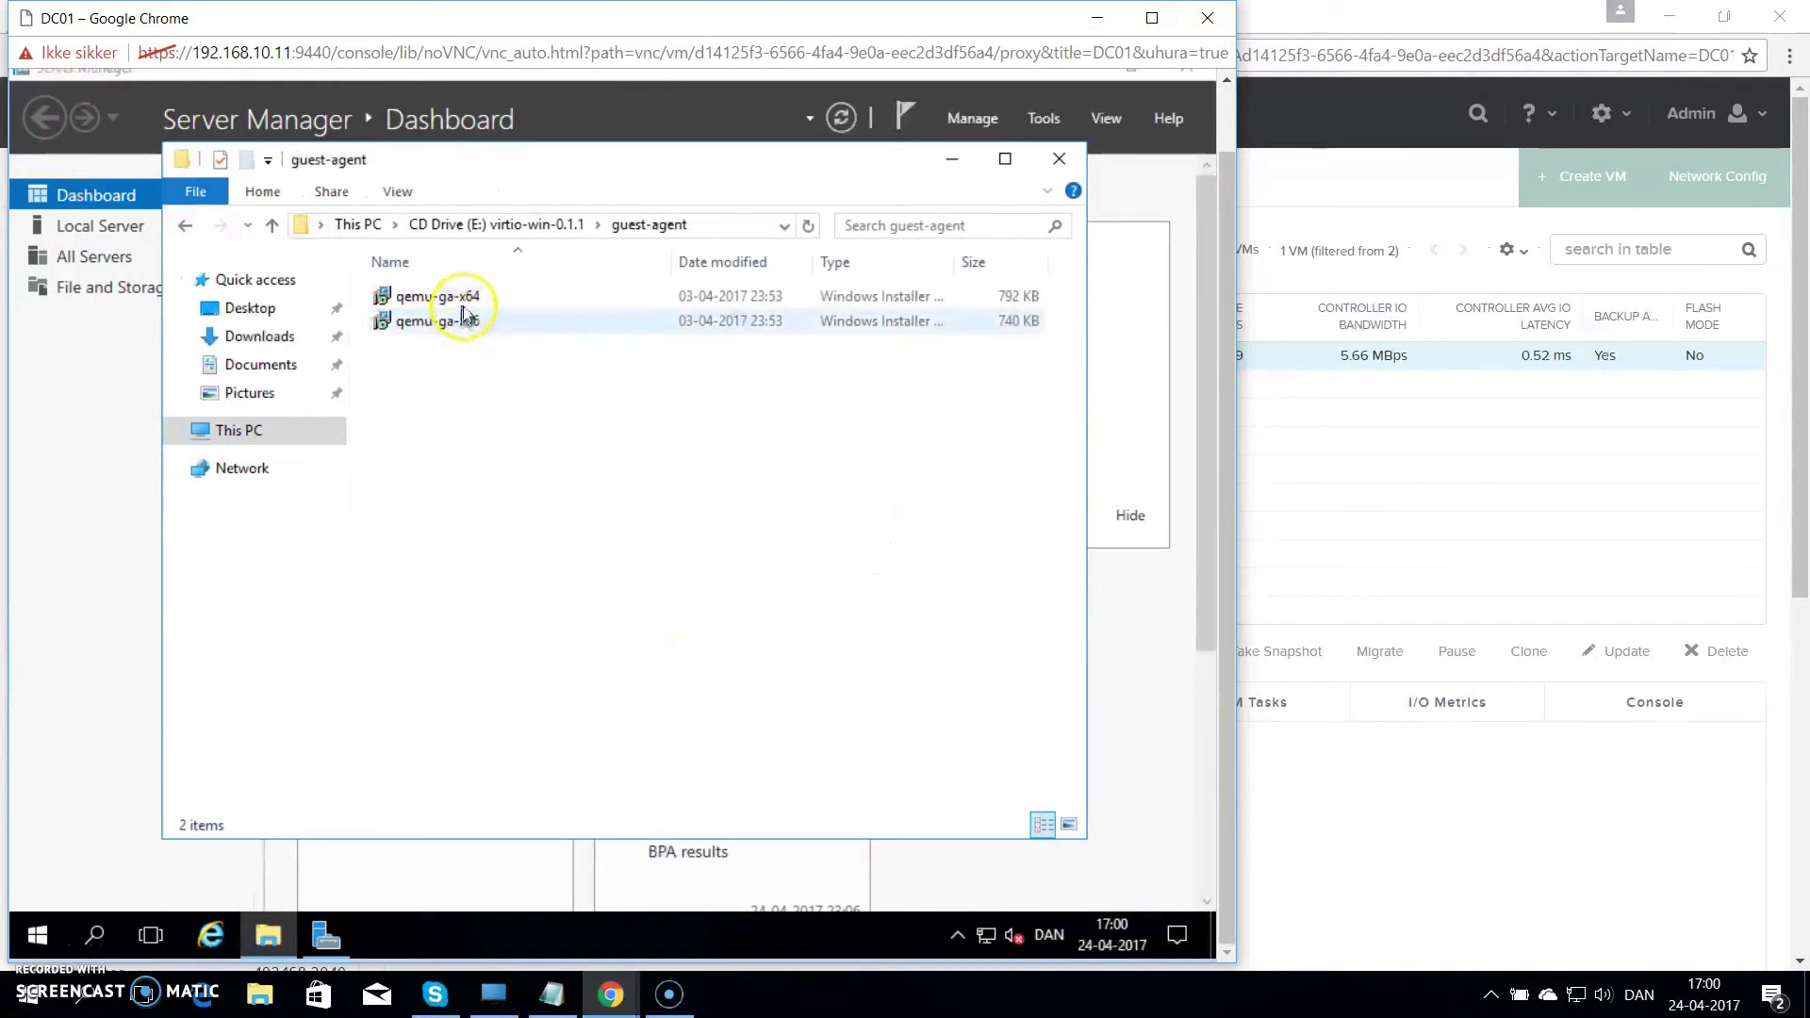
double_click(463, 299)
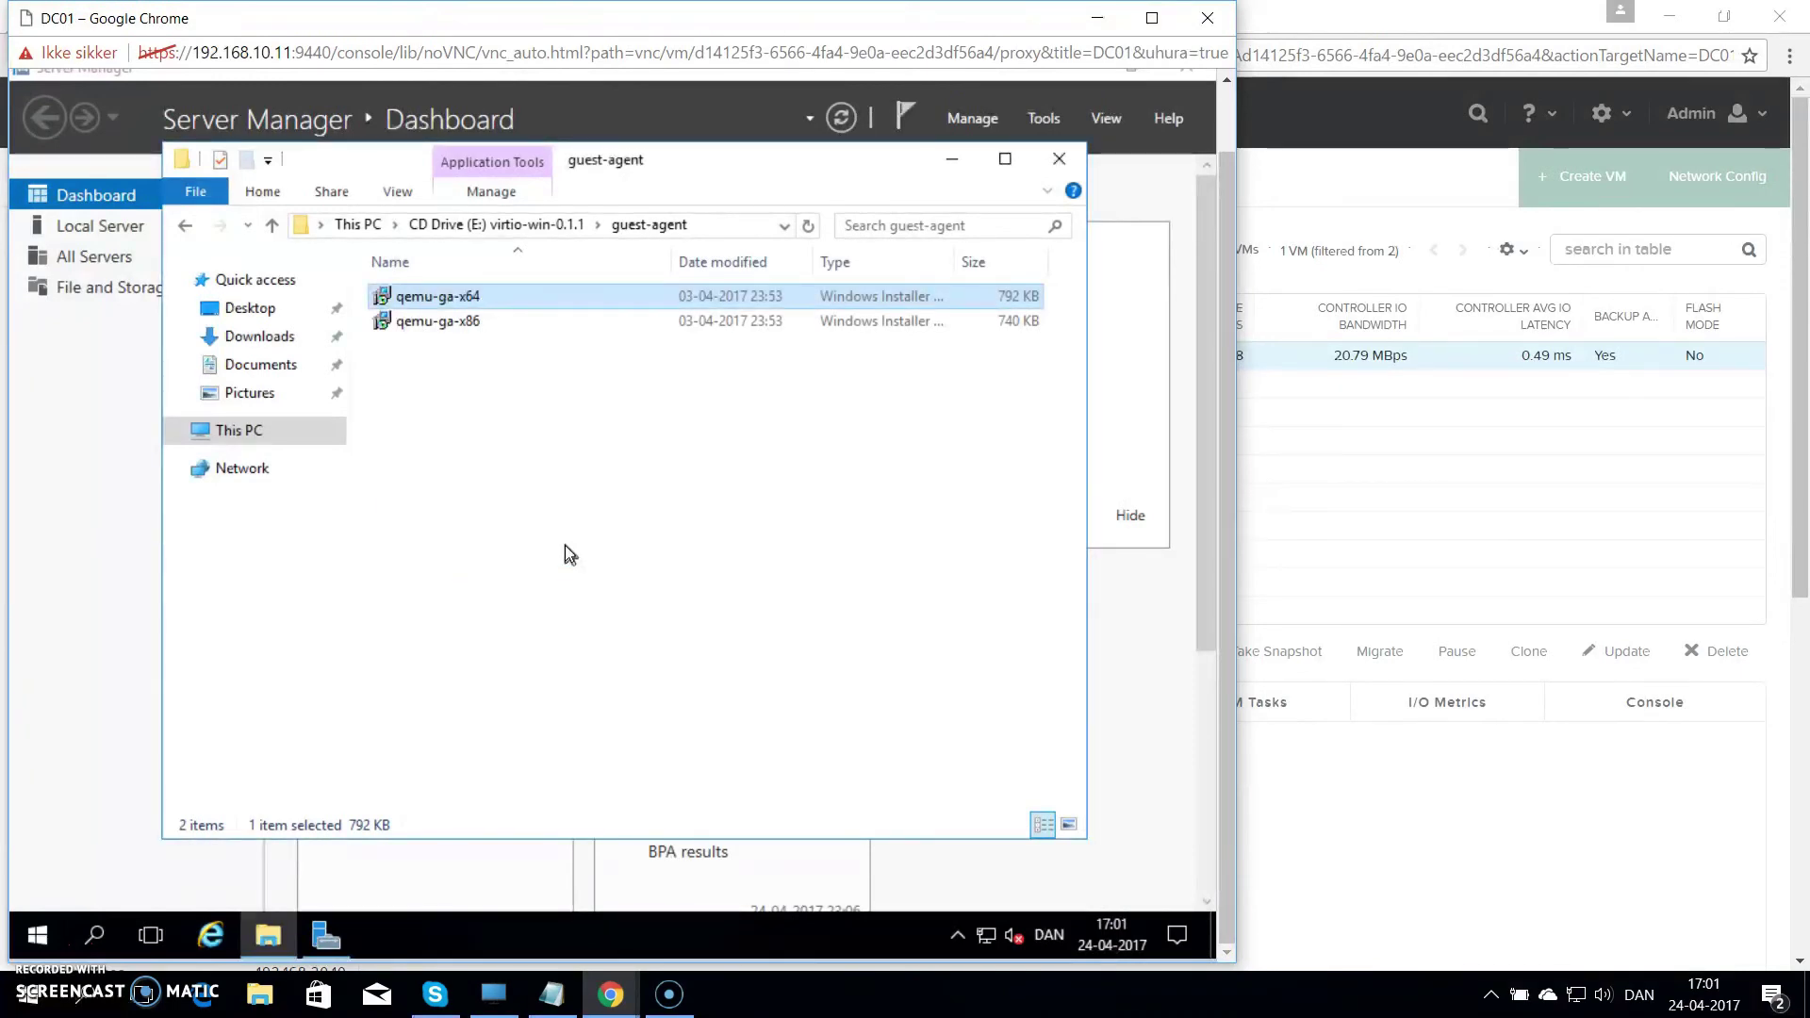
left_click(273, 665)
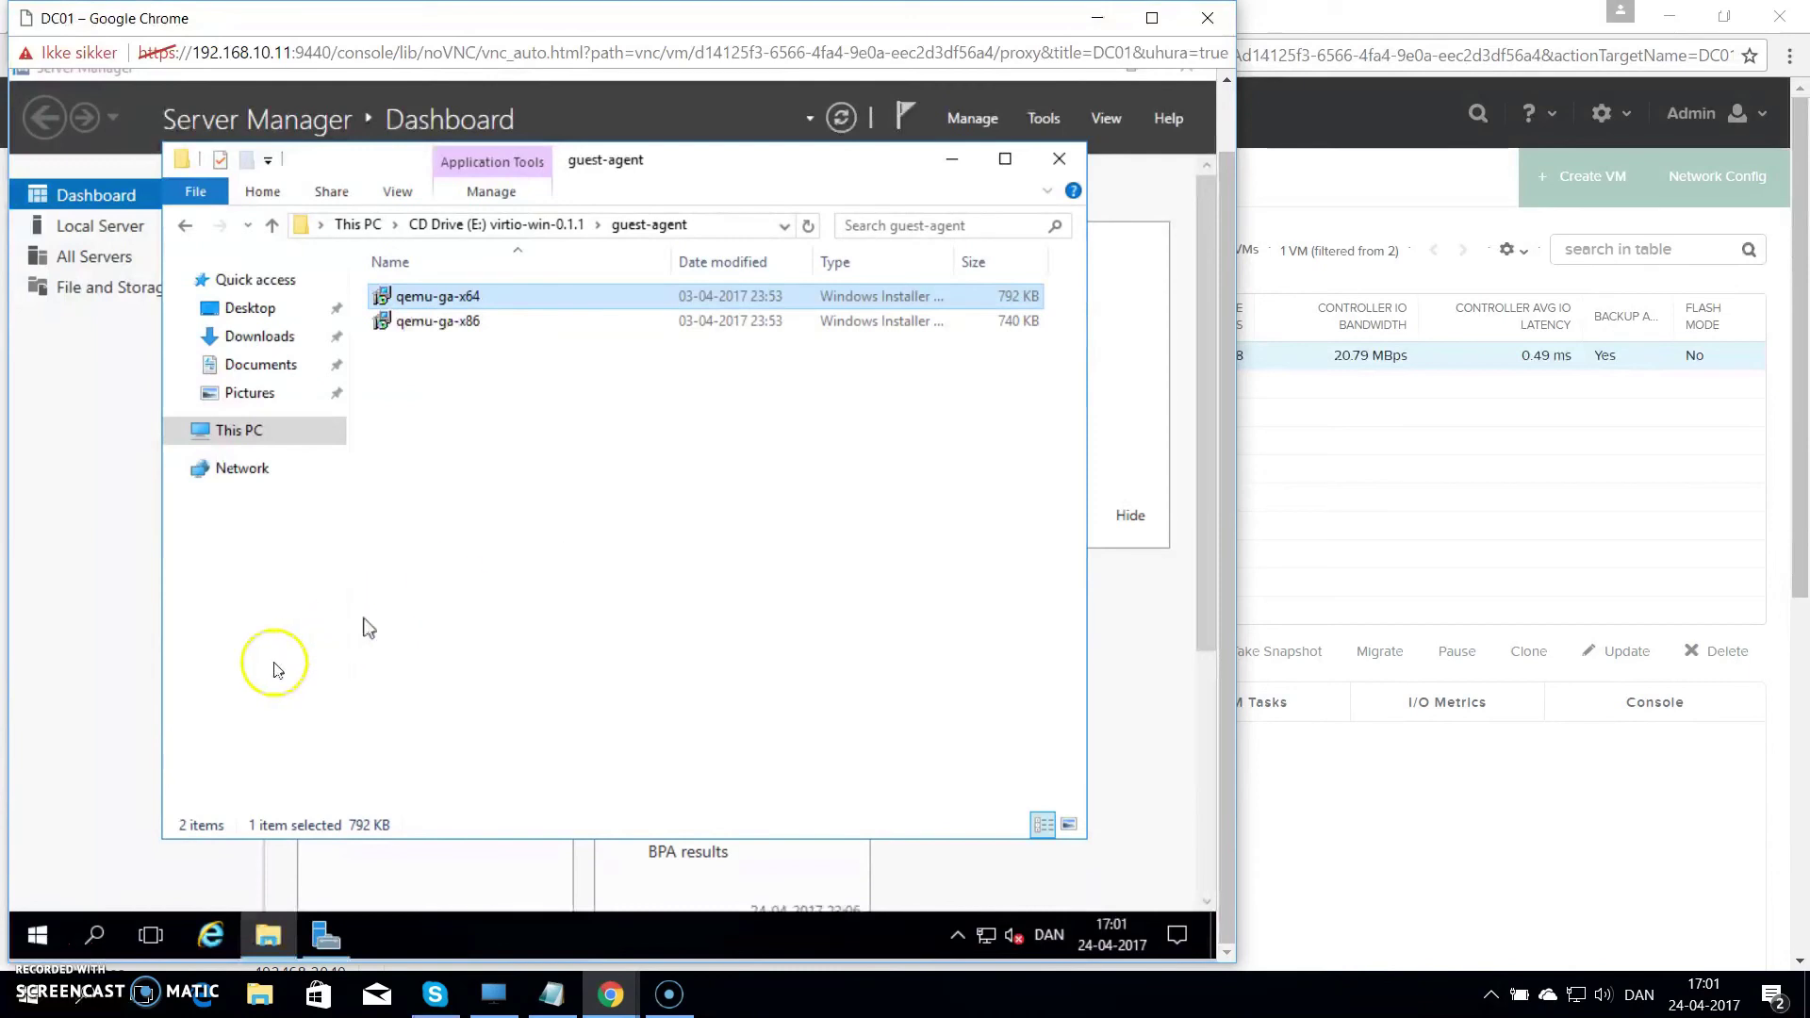
left_click(1058, 162)
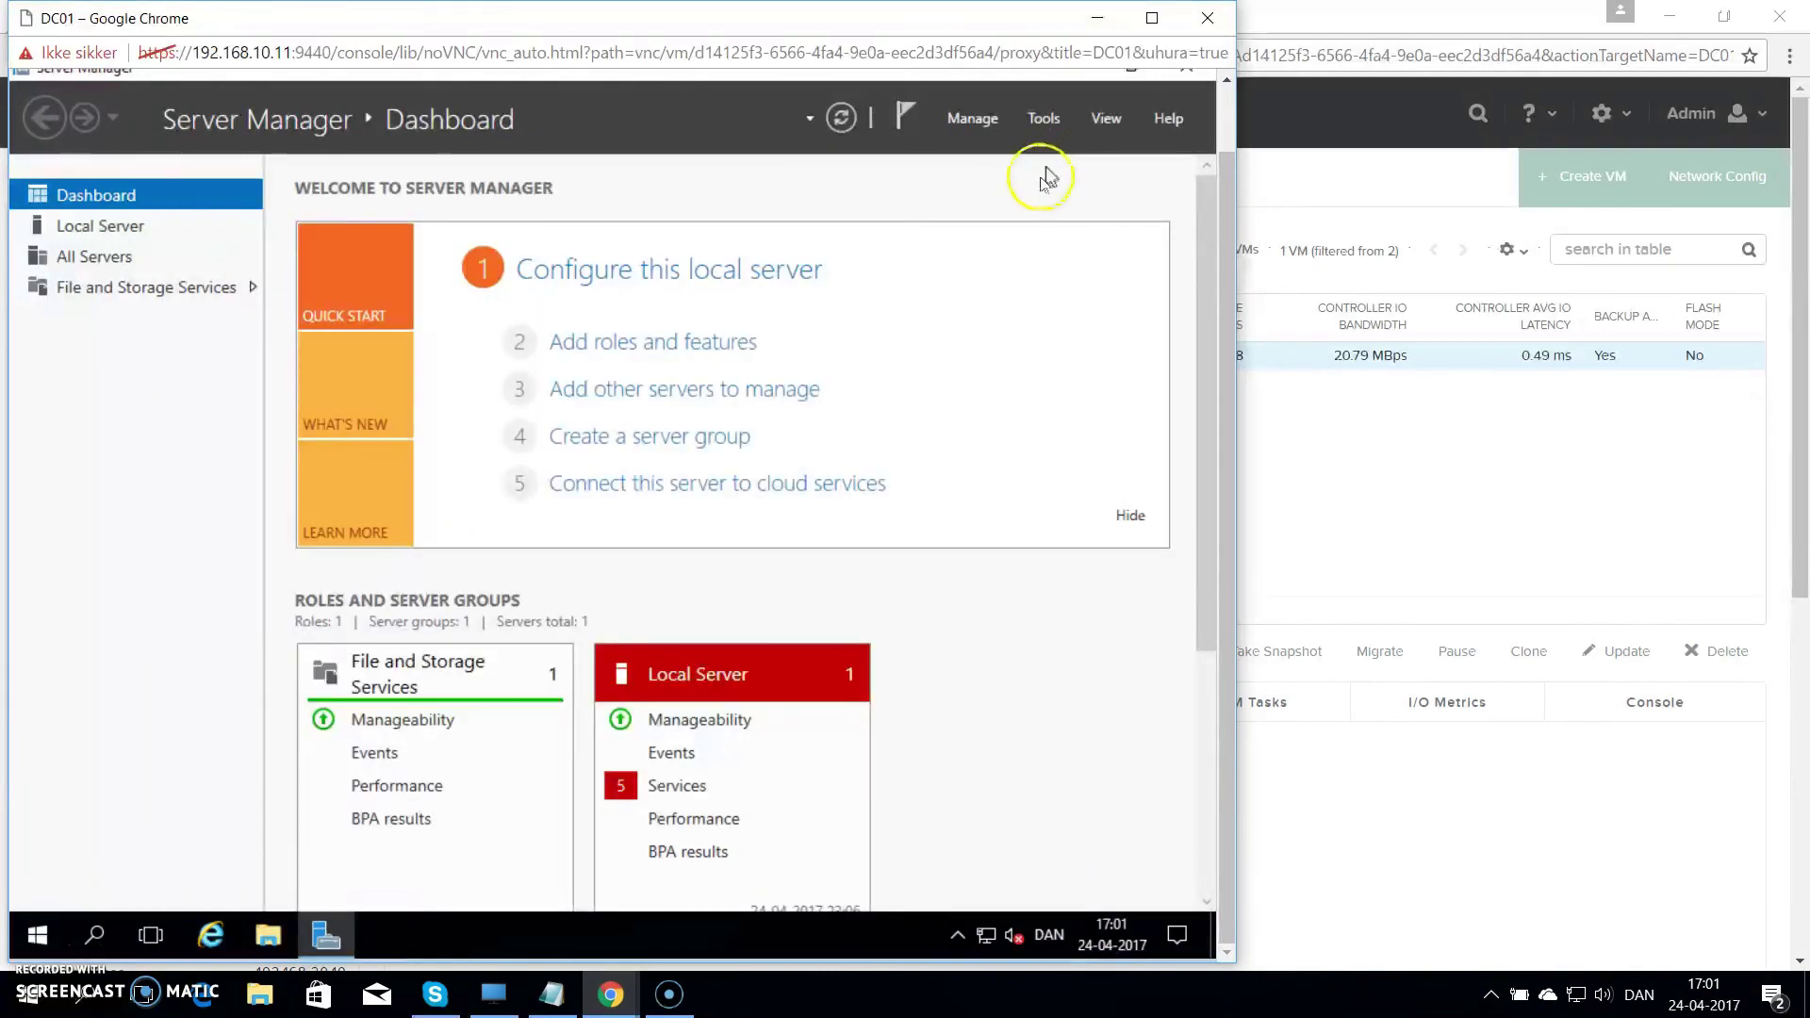
Step: Check the Ethernet connection details to confirm the DHCP address 192.168.20.10
left_click(133, 229)
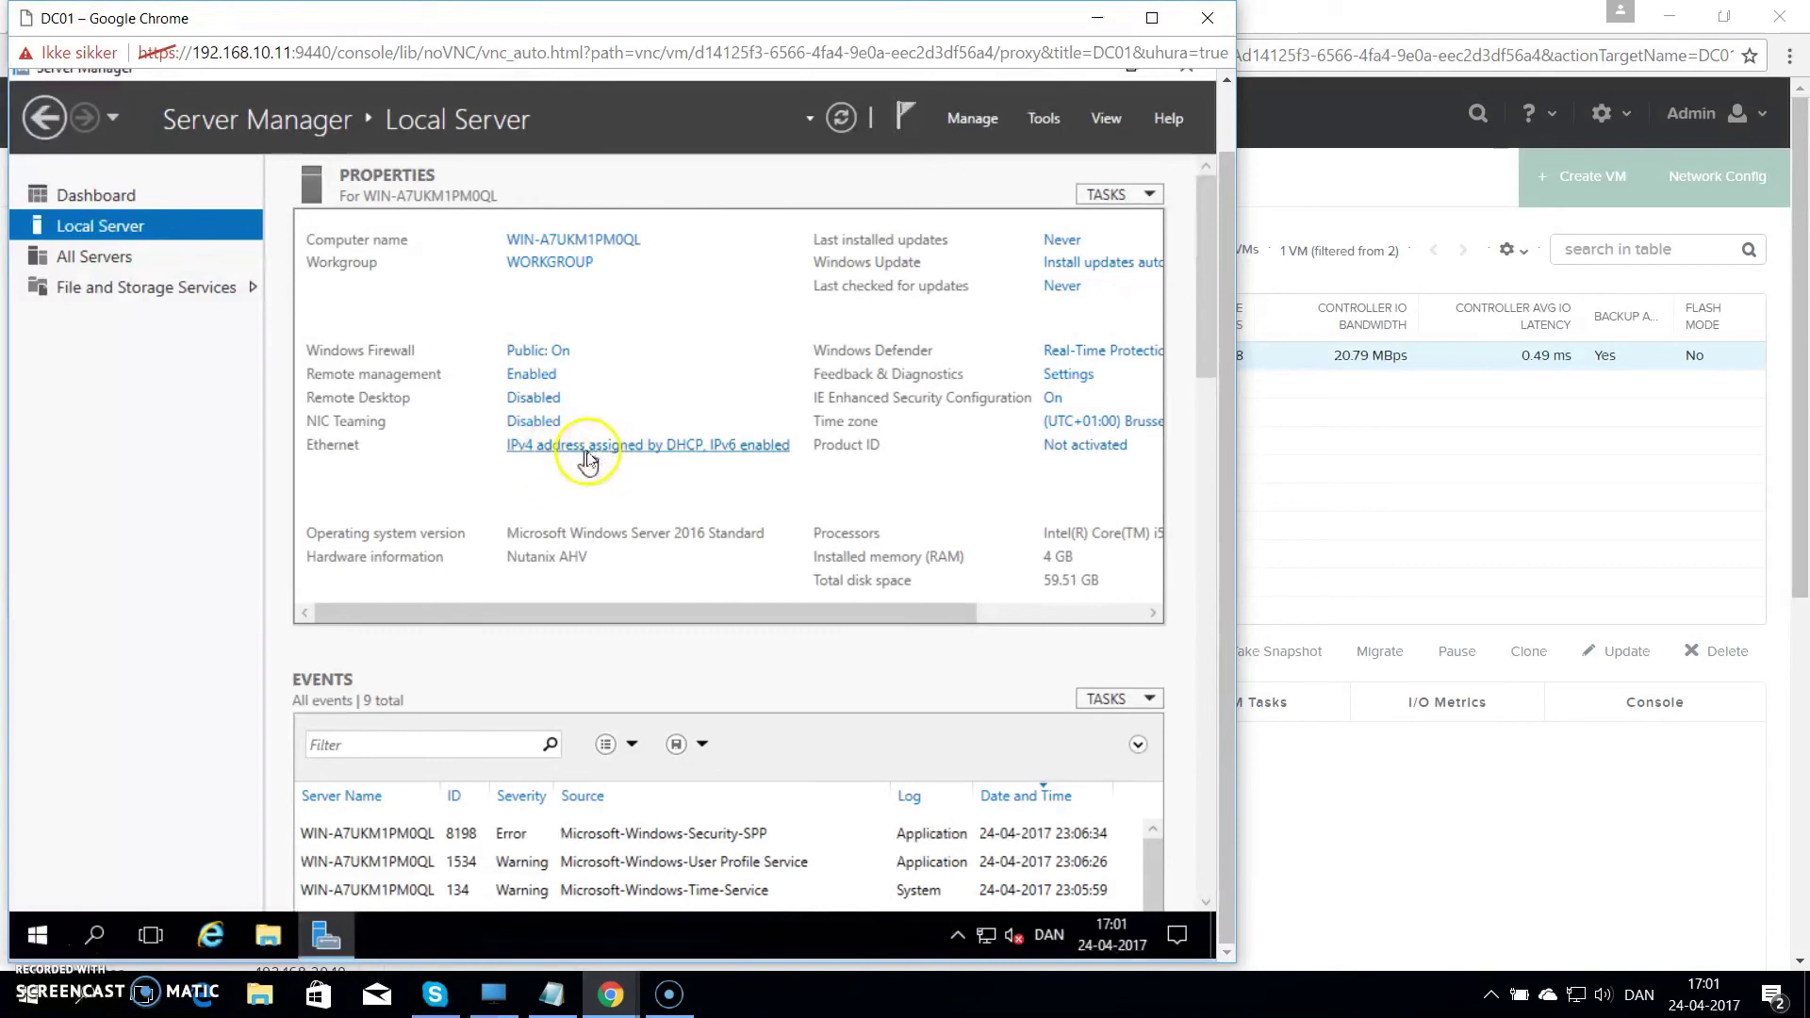
left_click(587, 460)
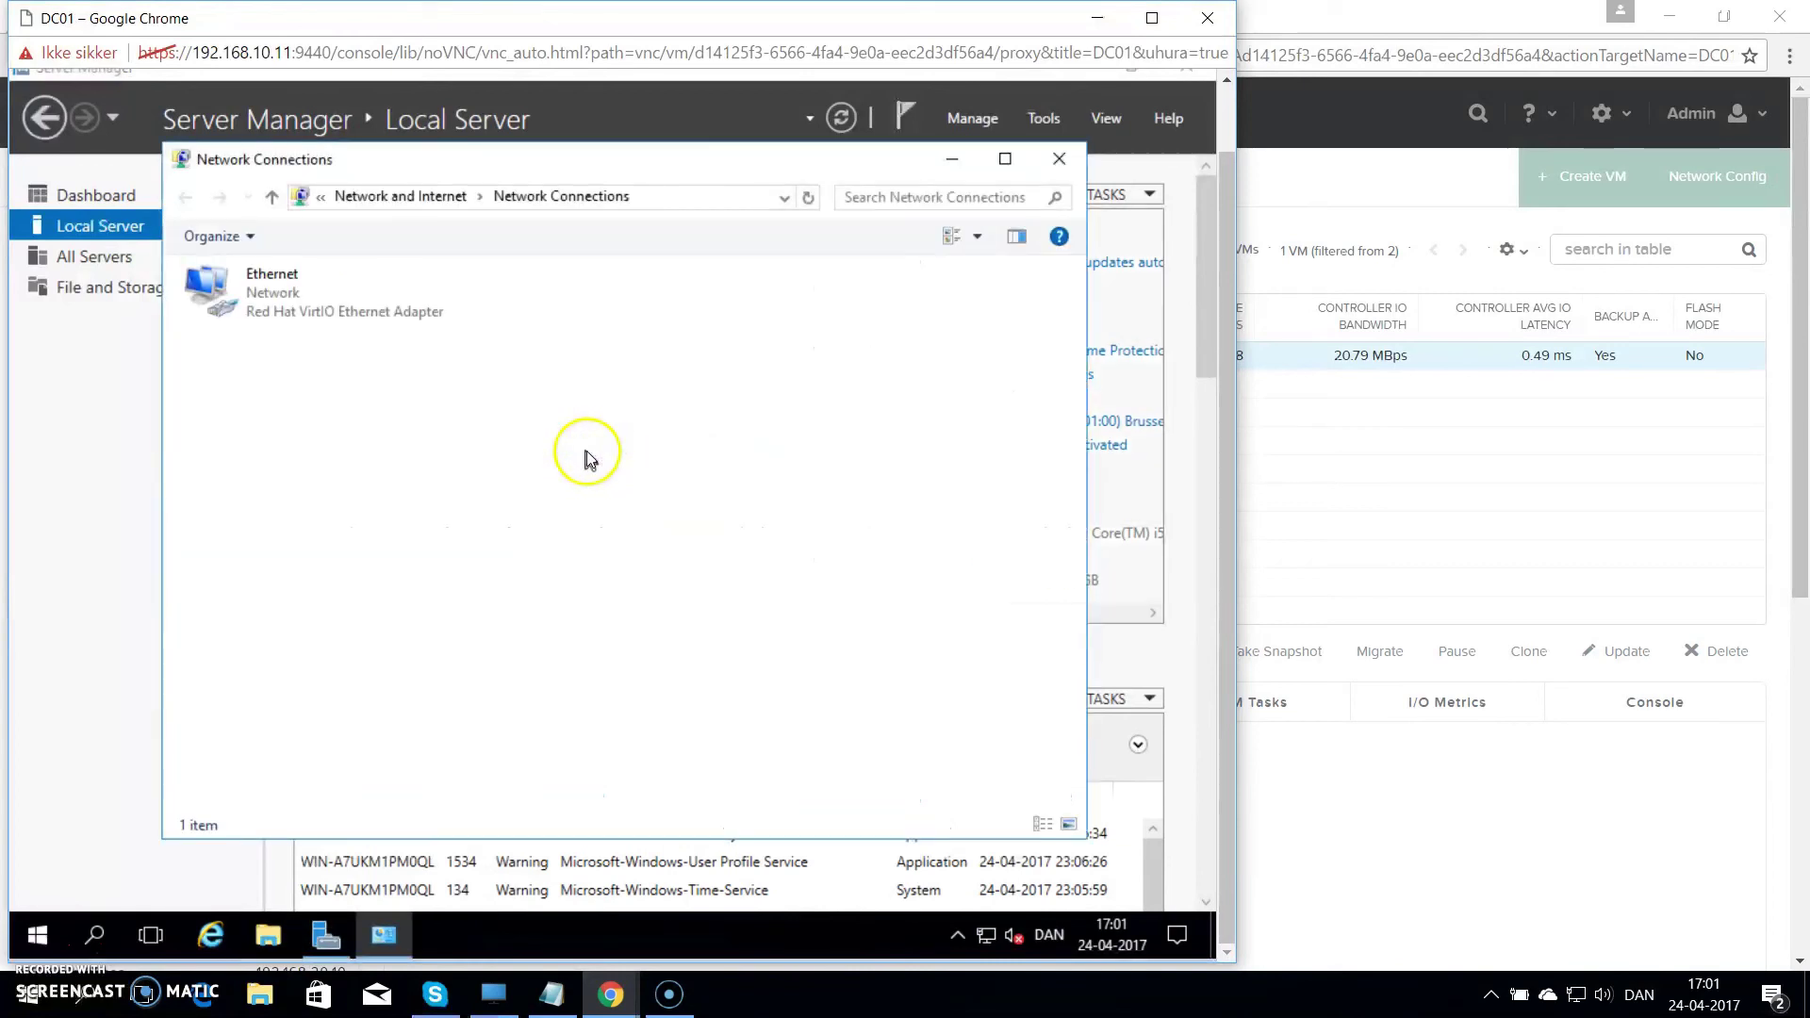
right_click(230, 309)
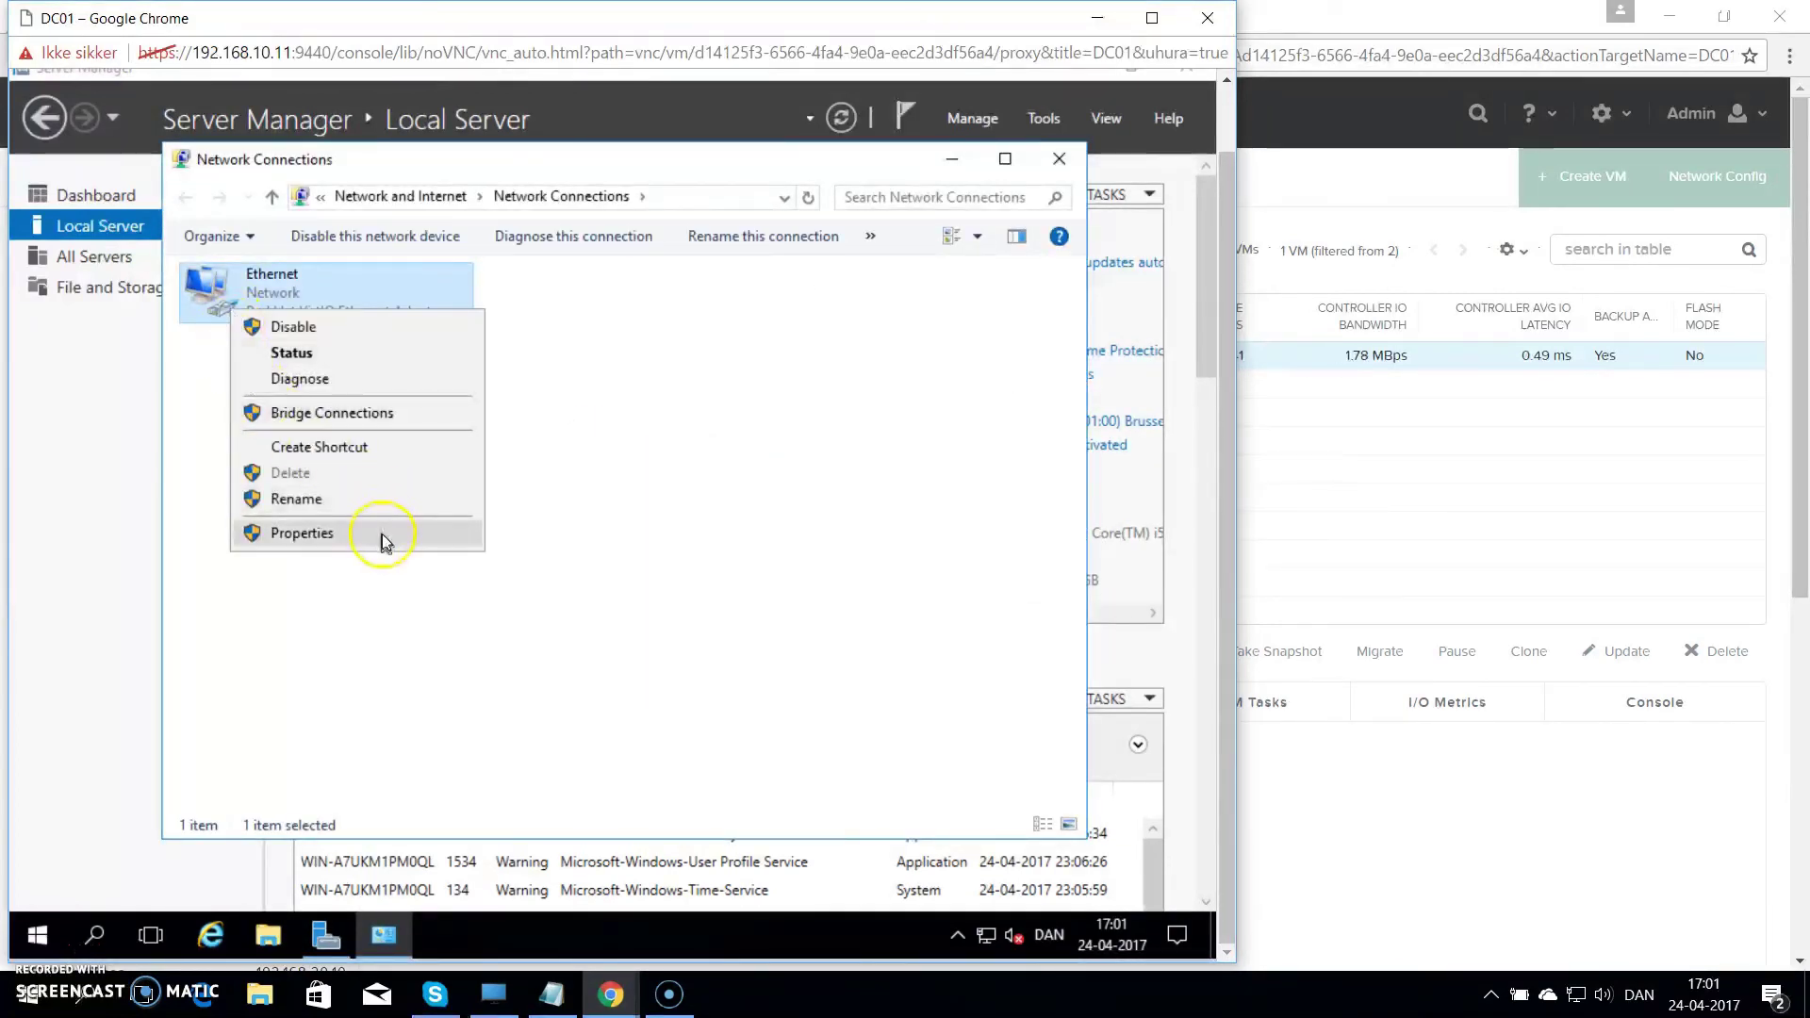
left_click(337, 366)
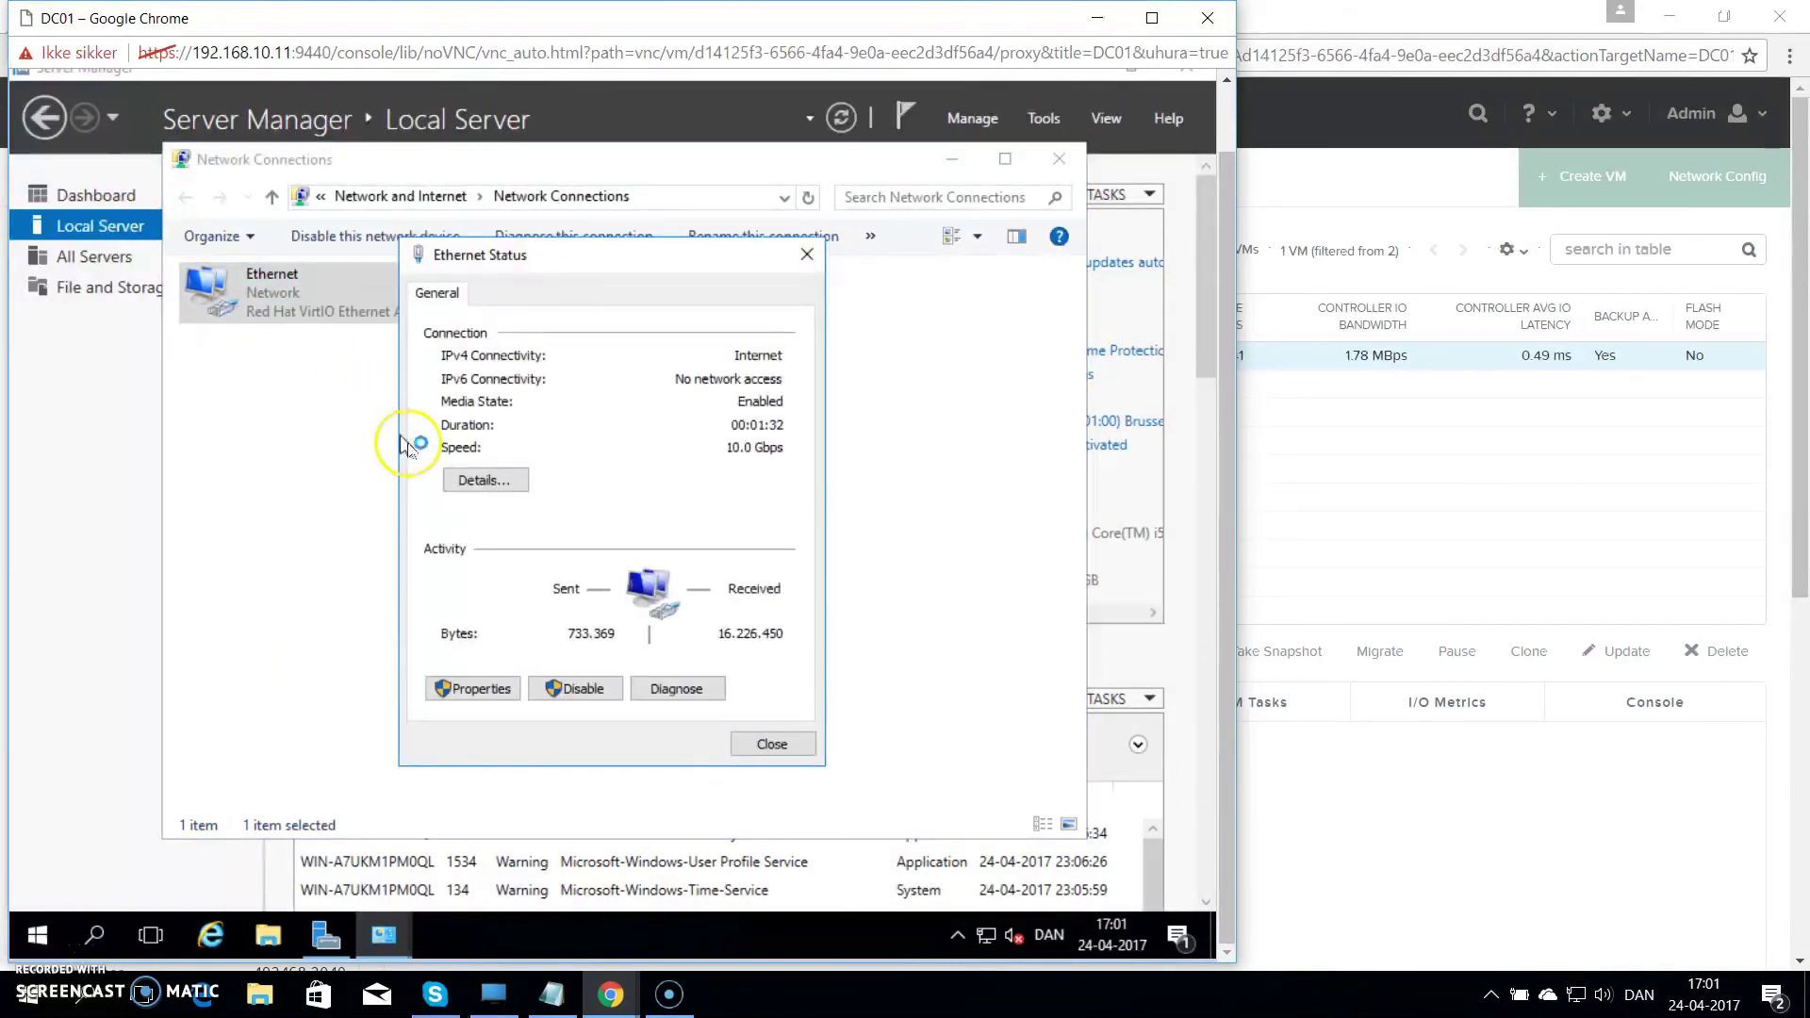
left_click(497, 485)
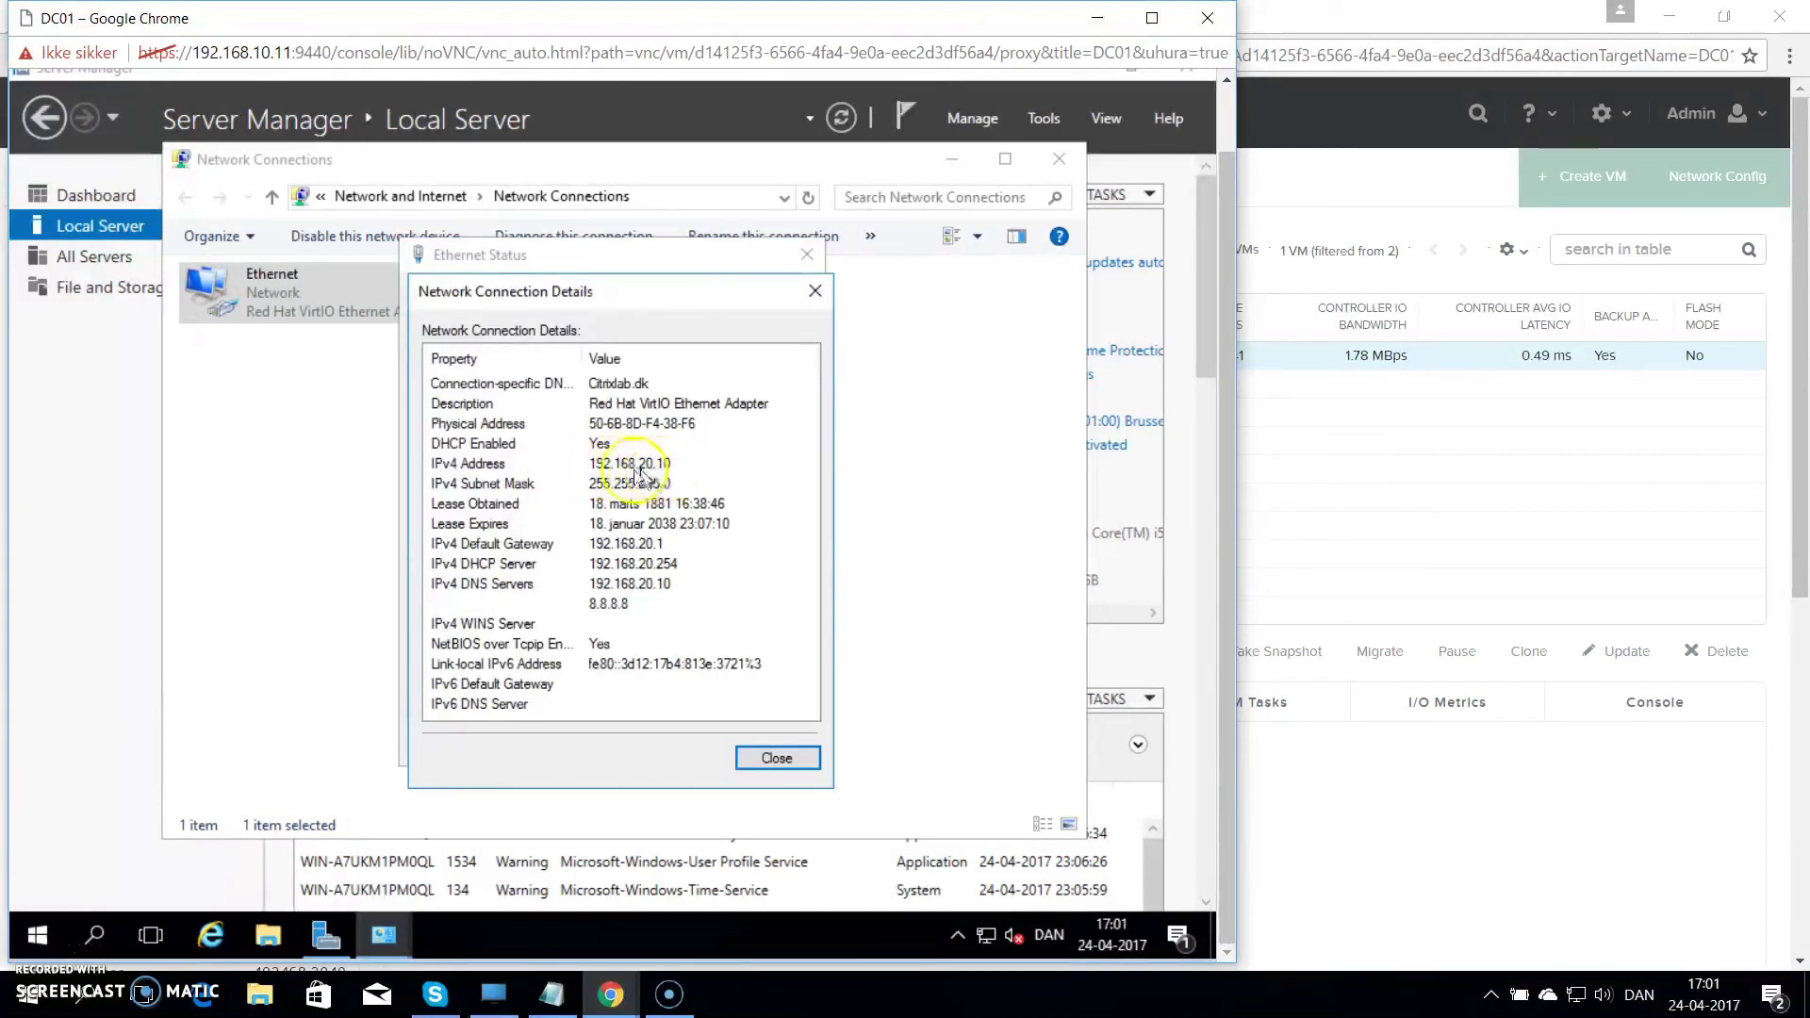
left_click(779, 760)
left_click(767, 743)
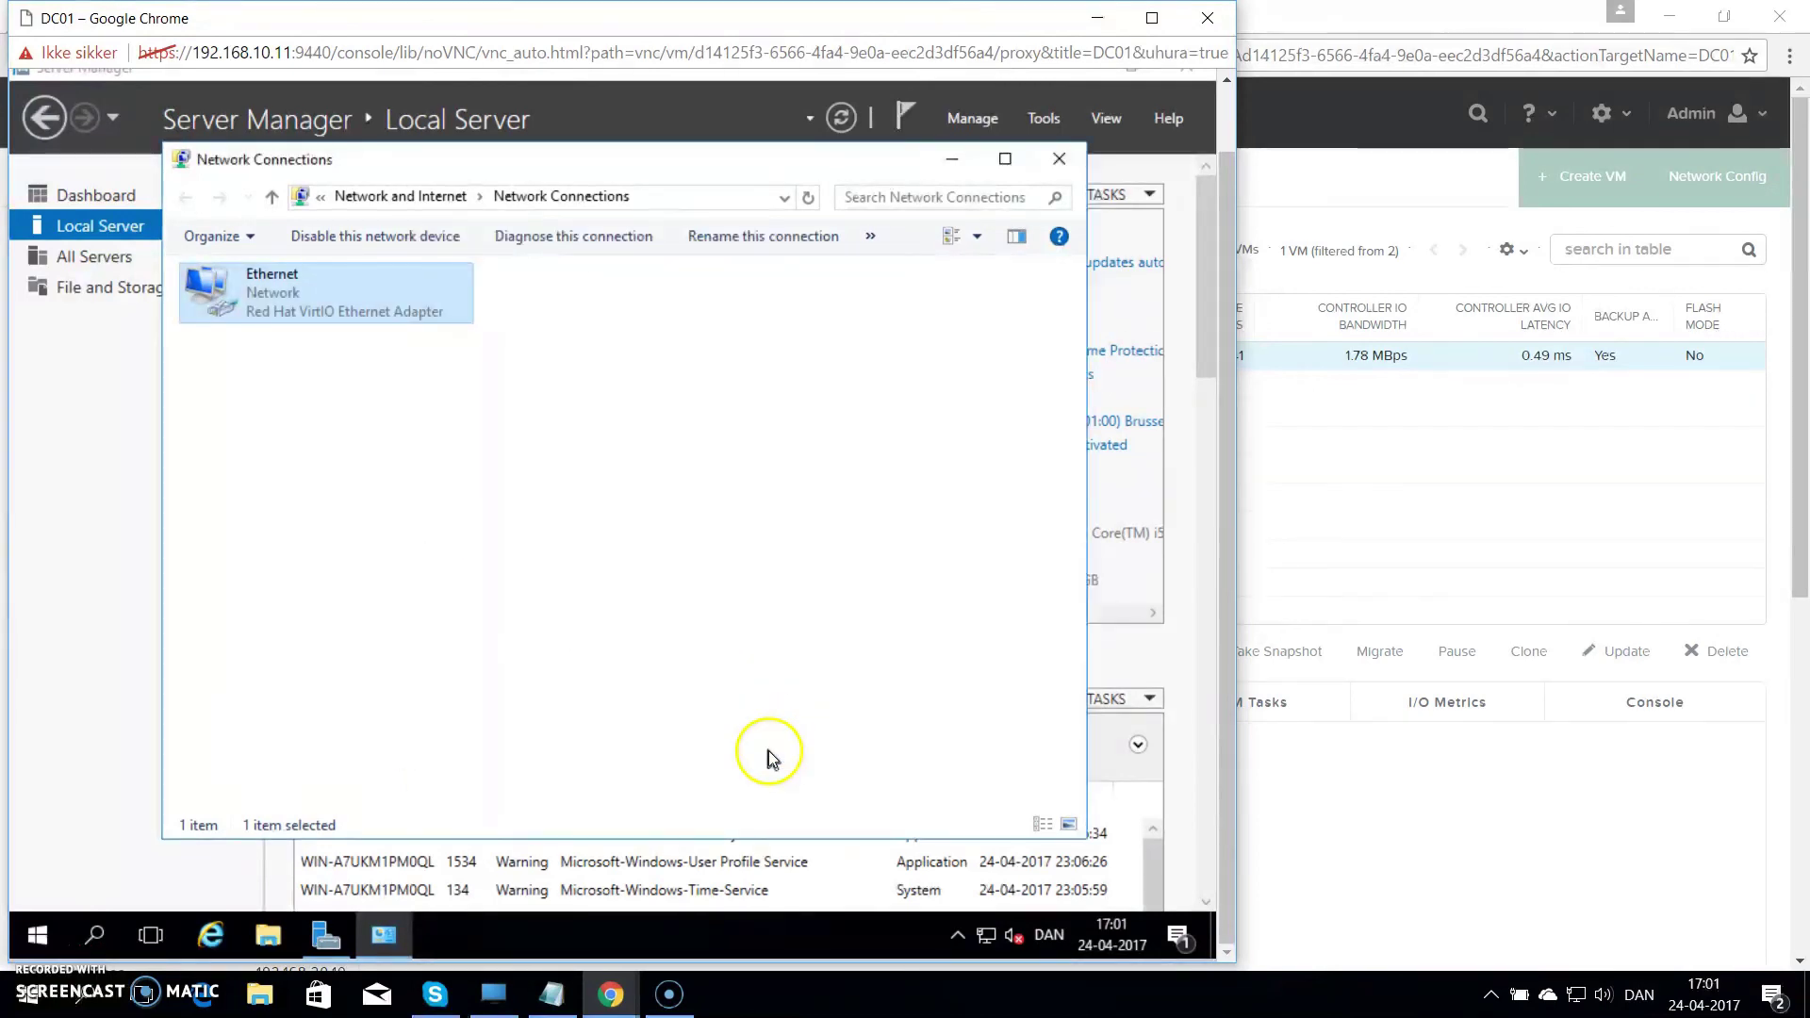
Step: Restart the server with 'Other (Planned)' as the shutdown reason
right_click(58, 931)
mouse_move(197, 853)
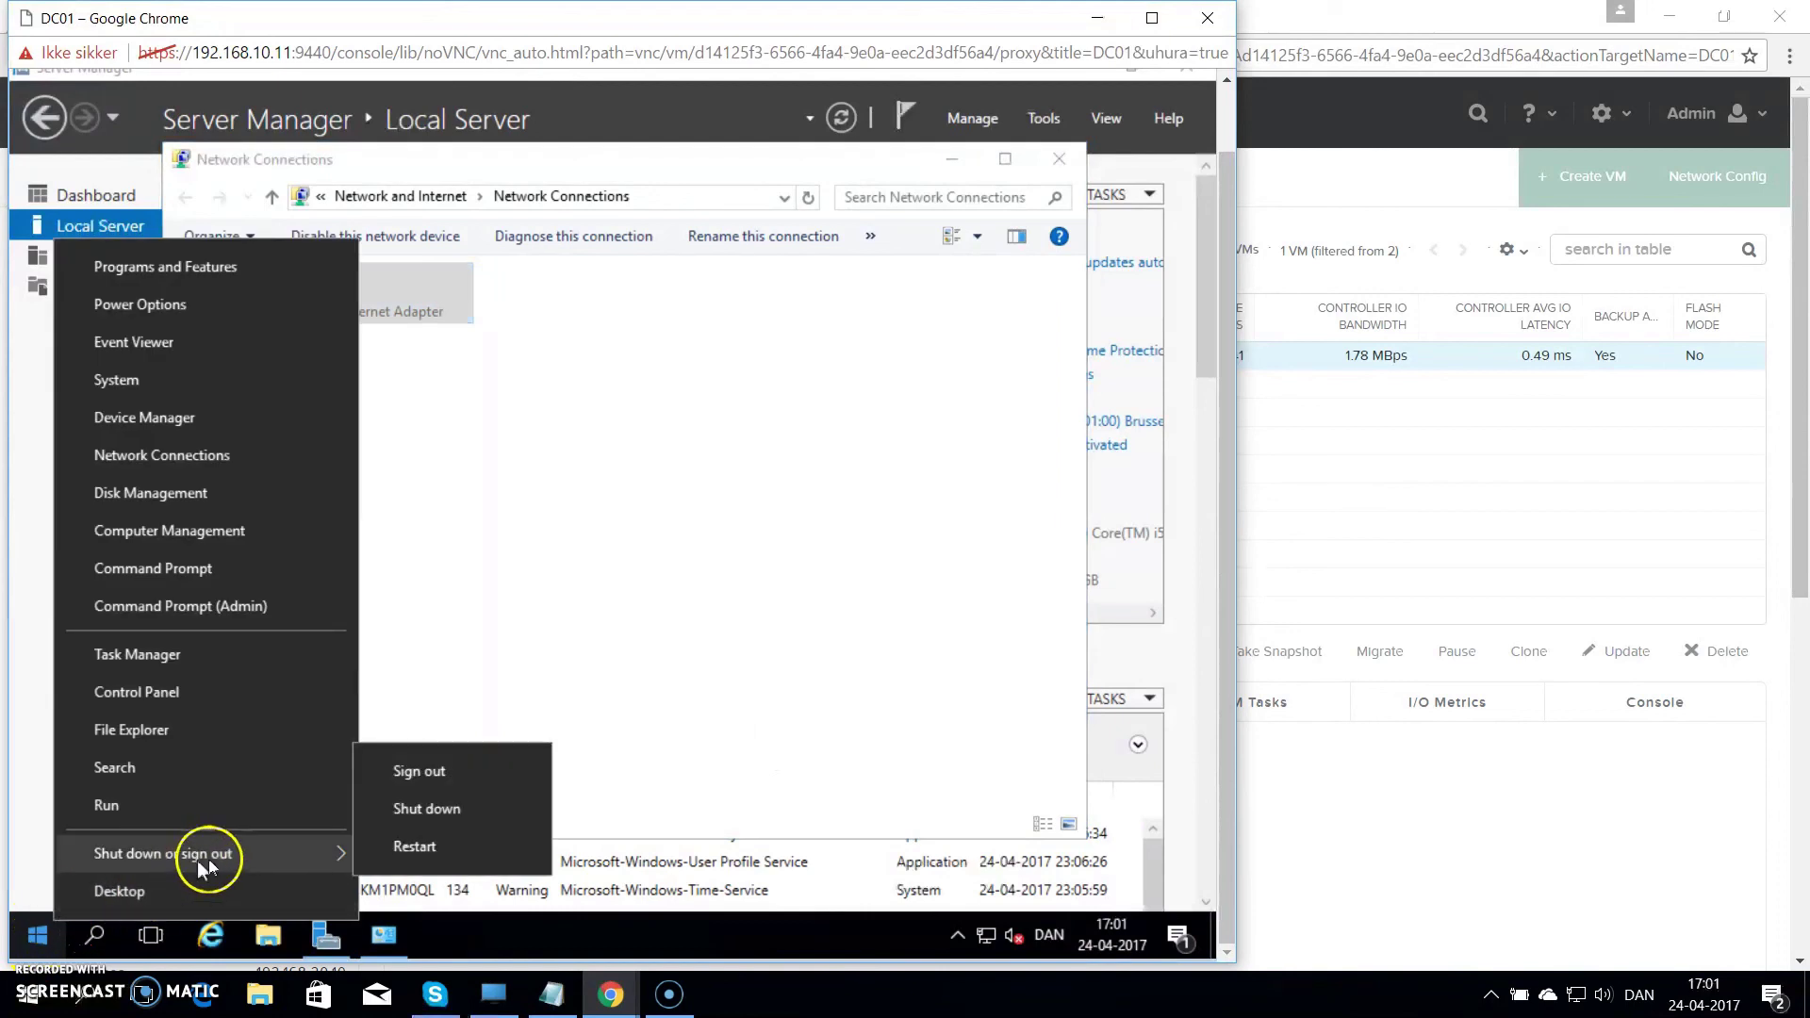
left_click(423, 852)
left_click(426, 823)
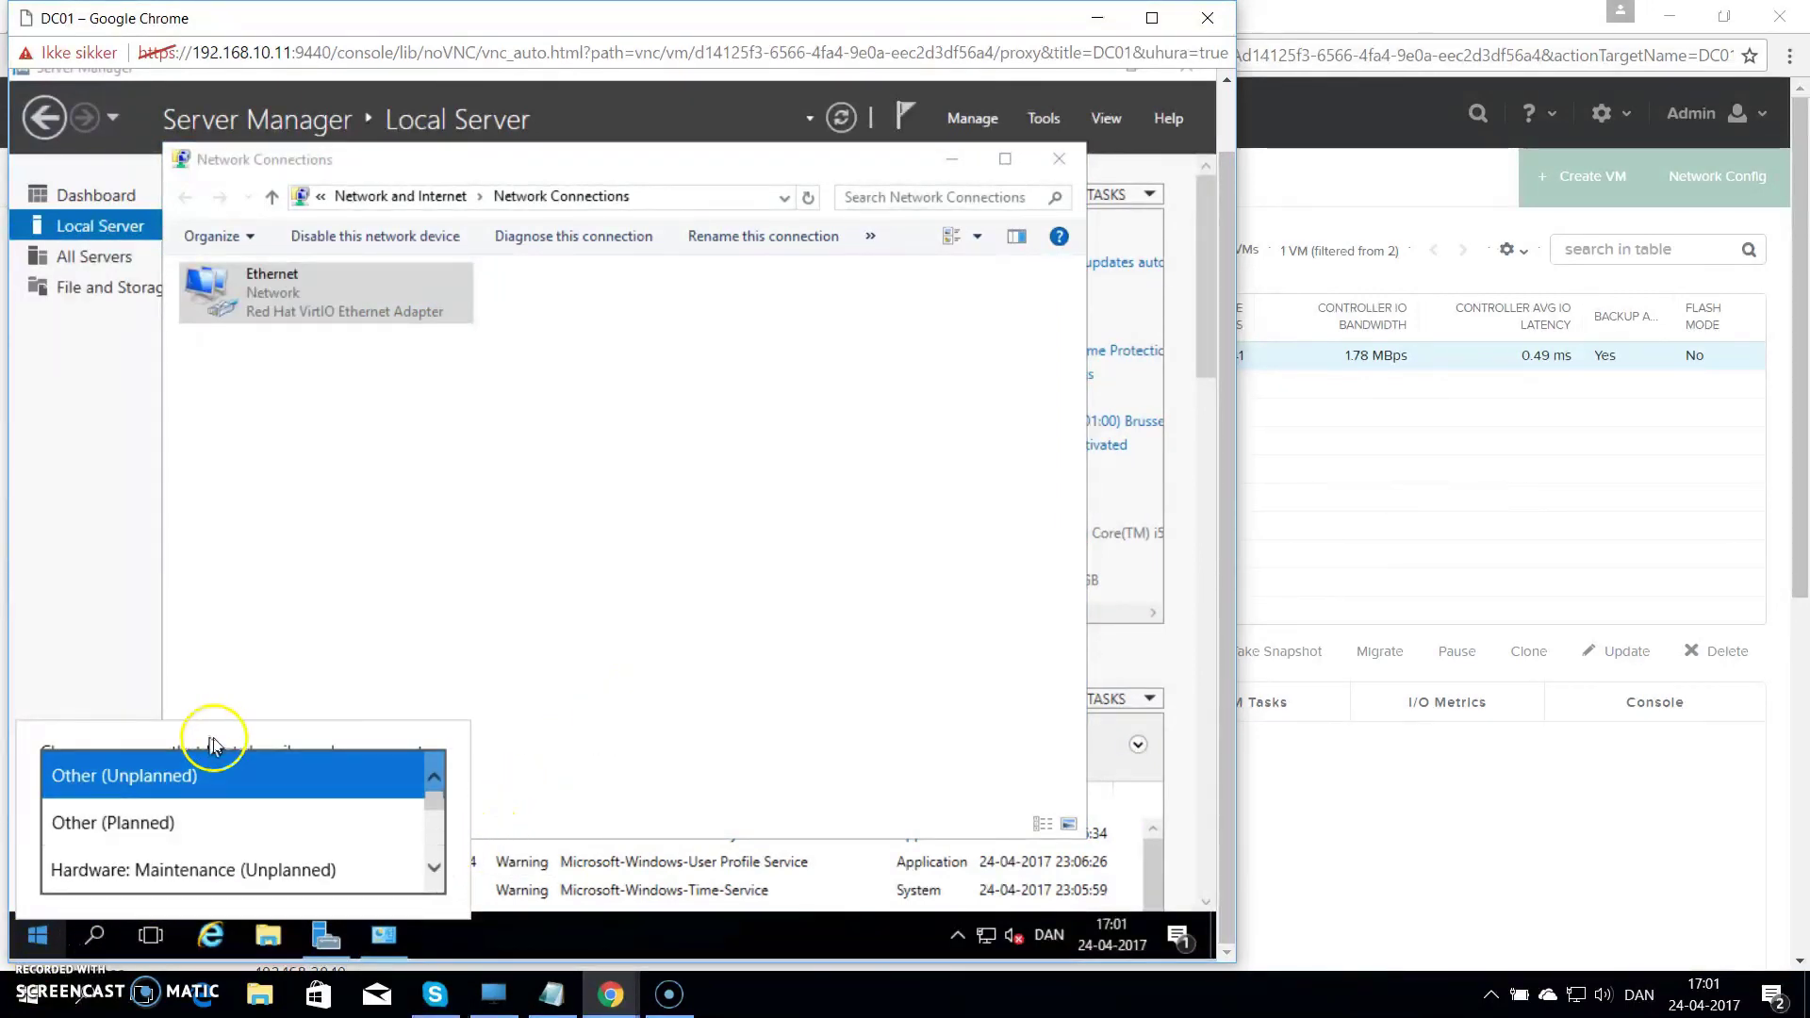
left_click(151, 822)
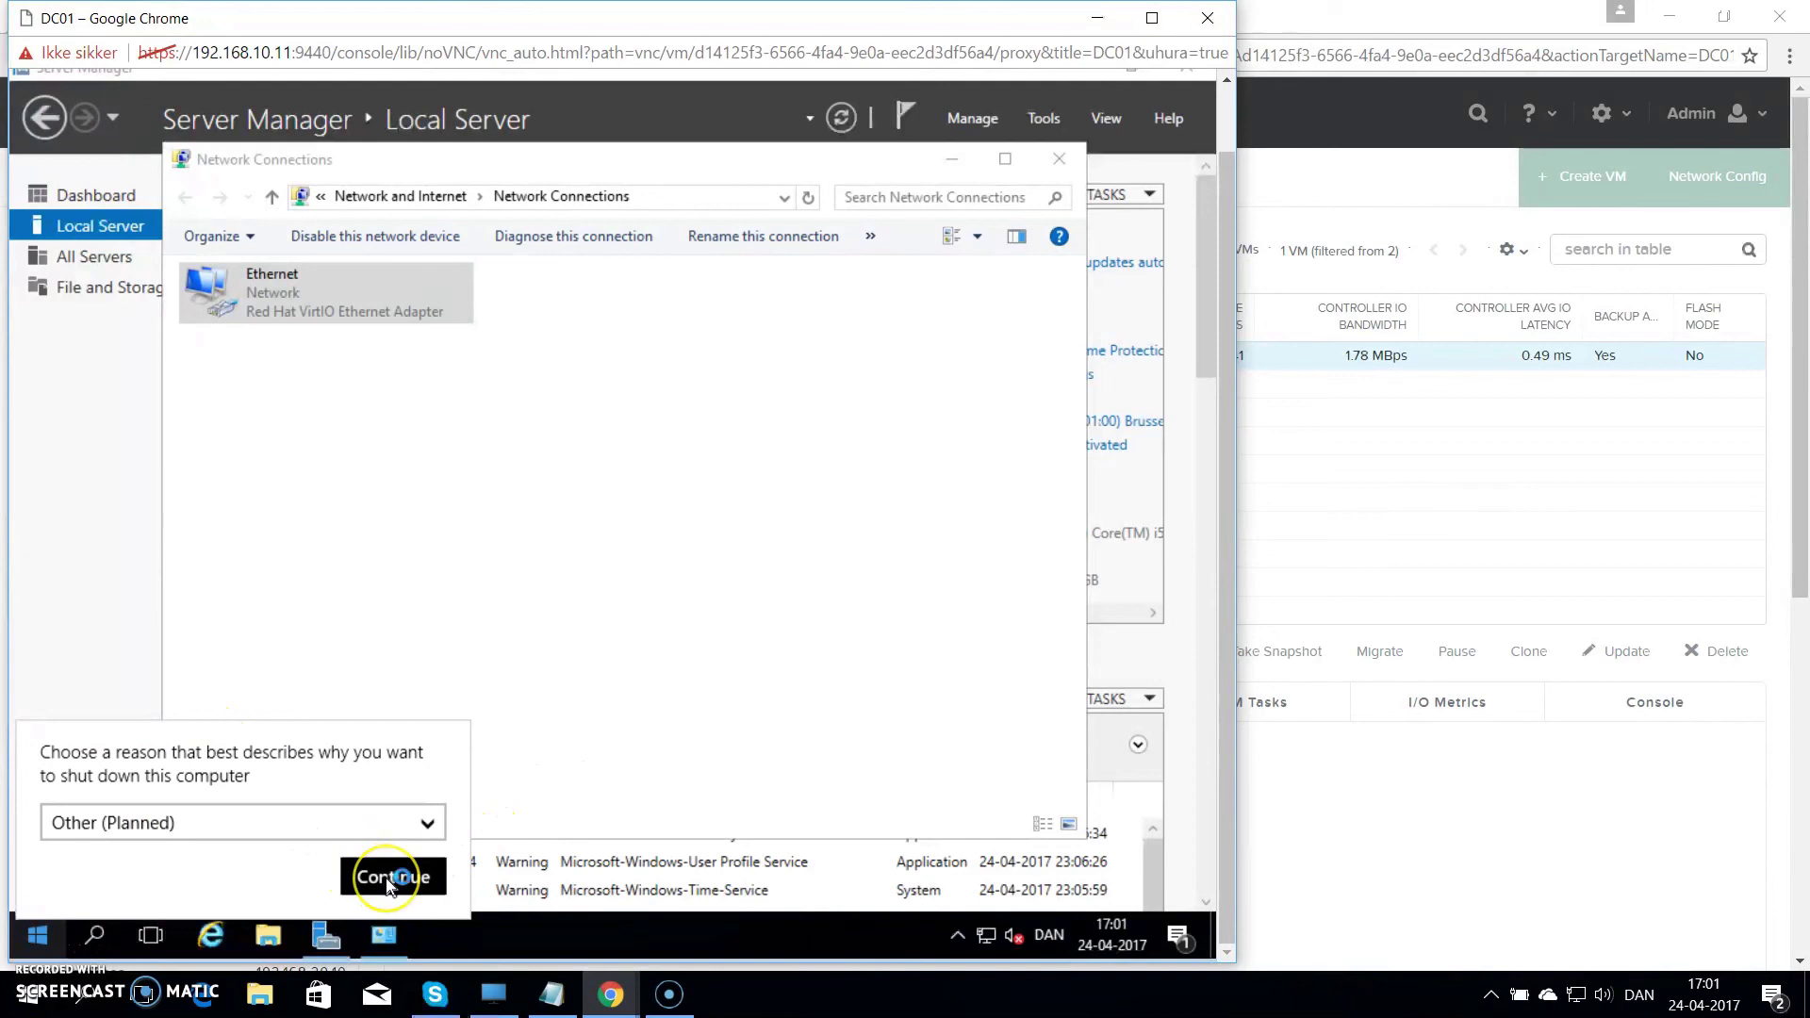
left_click(392, 876)
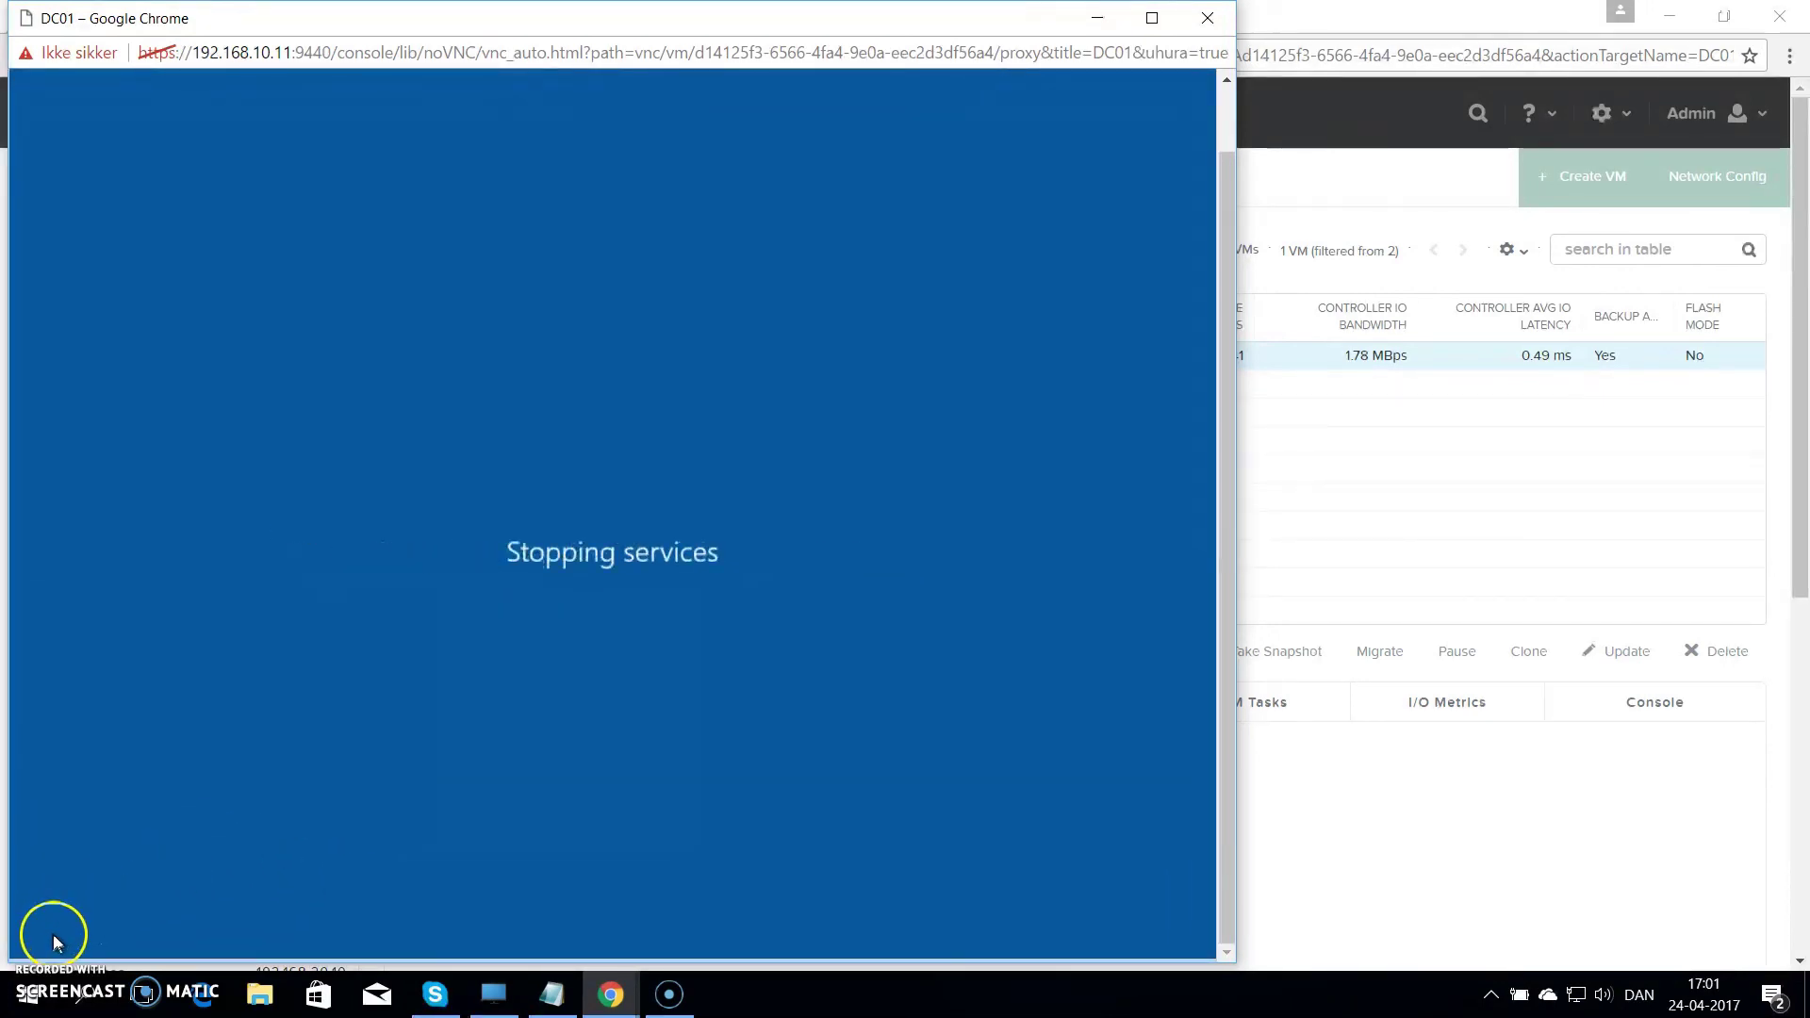